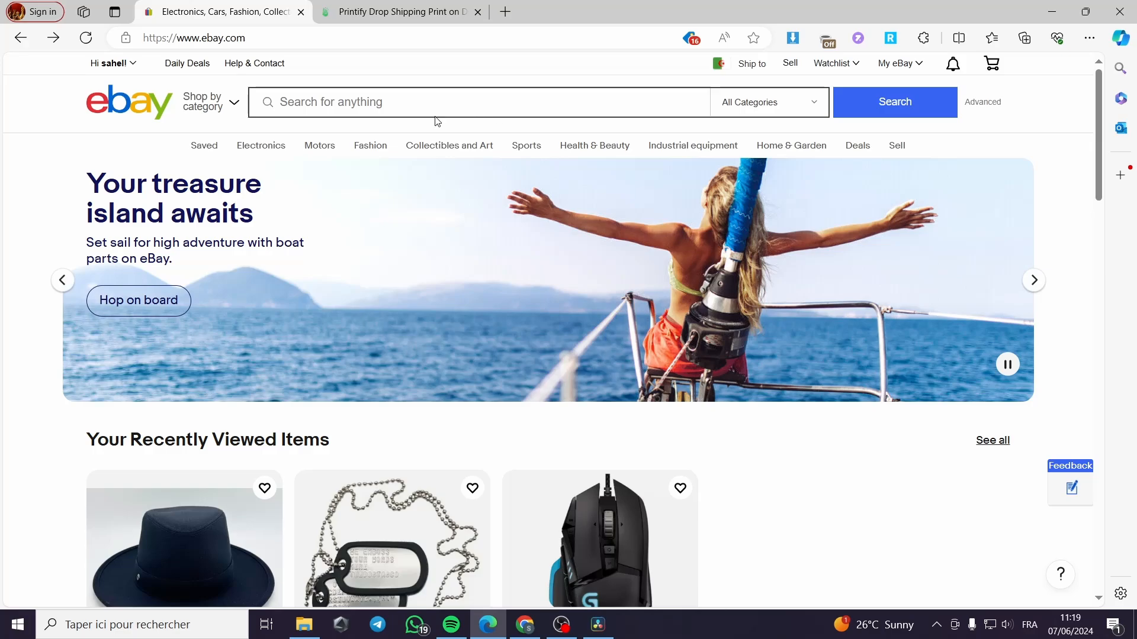
- Switch to Printify and look over its dashboard from the store setup checklist down to the bestsellers
{"action": "mouse_move", "coordinate": [513, 144]}
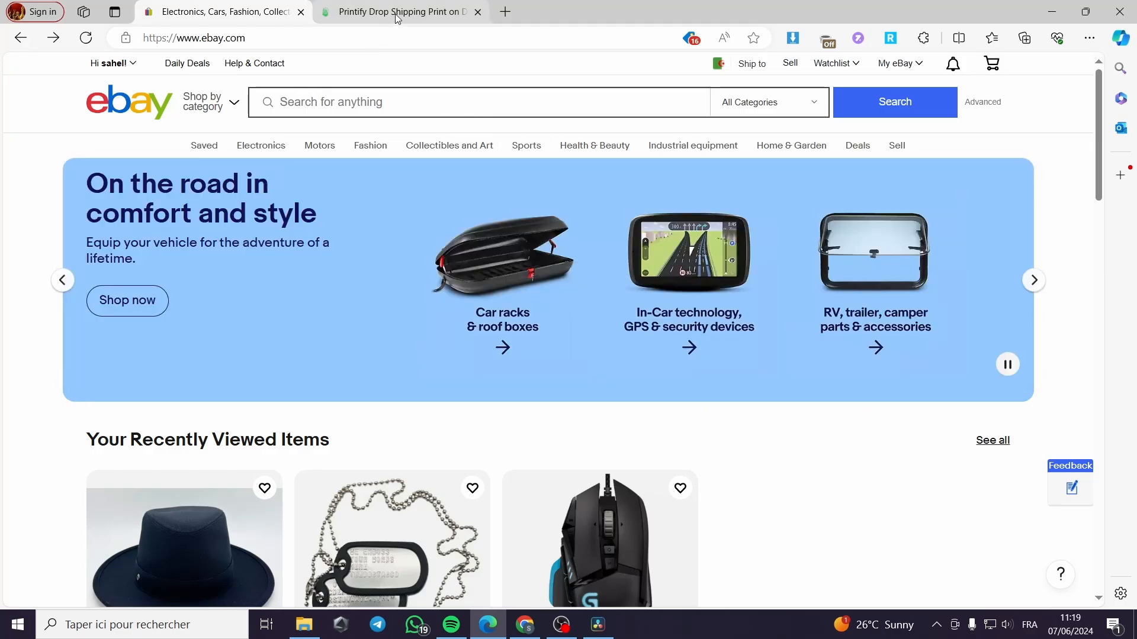
{"action": "left_click", "coordinate": [396, 13]}
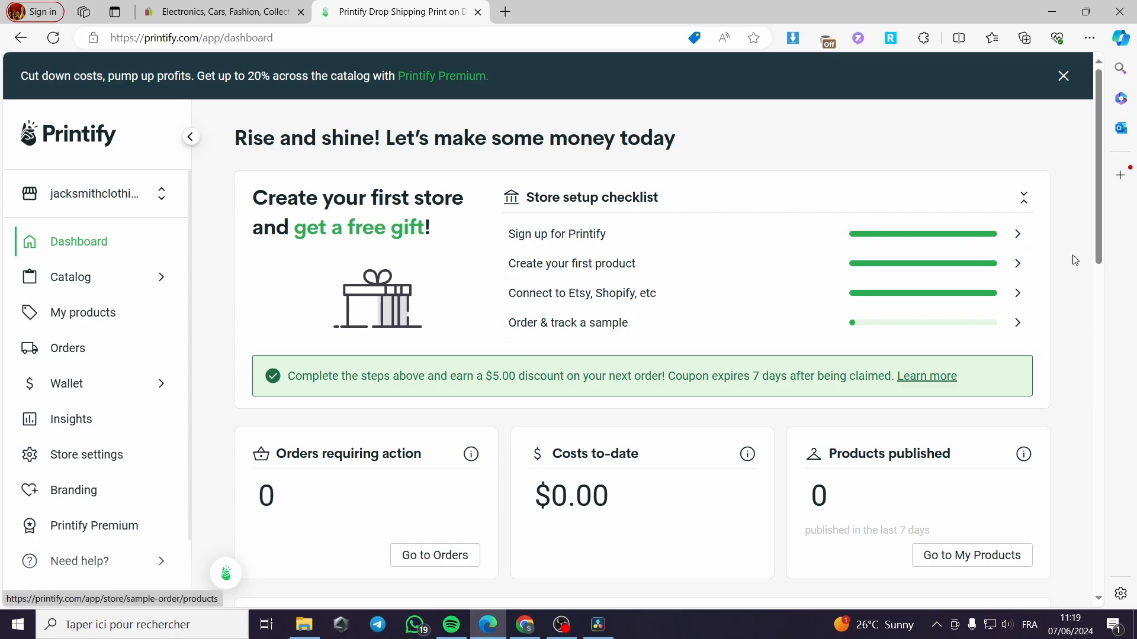
{"action": "scroll", "coordinate": [1054, 252], "scroll_direction": "down", "scroll_amount": 5}
{"action": "scroll", "coordinate": [886, 279], "scroll_direction": "down", "scroll_amount": 4}
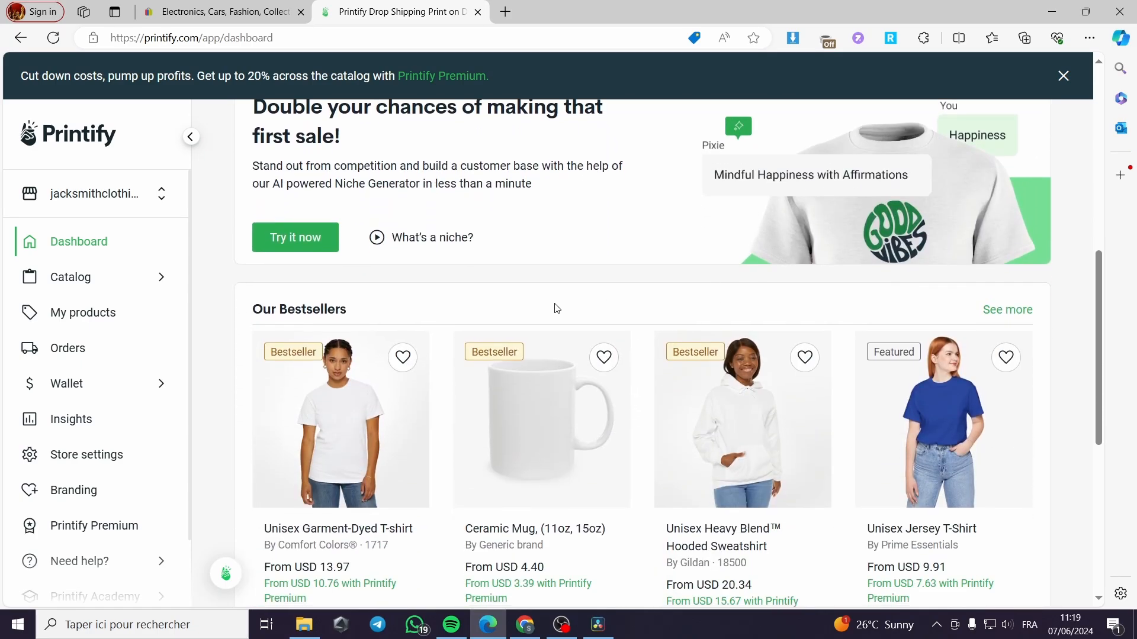
{"action": "scroll", "coordinate": [328, 216], "scroll_direction": "up", "scroll_amount": 9}
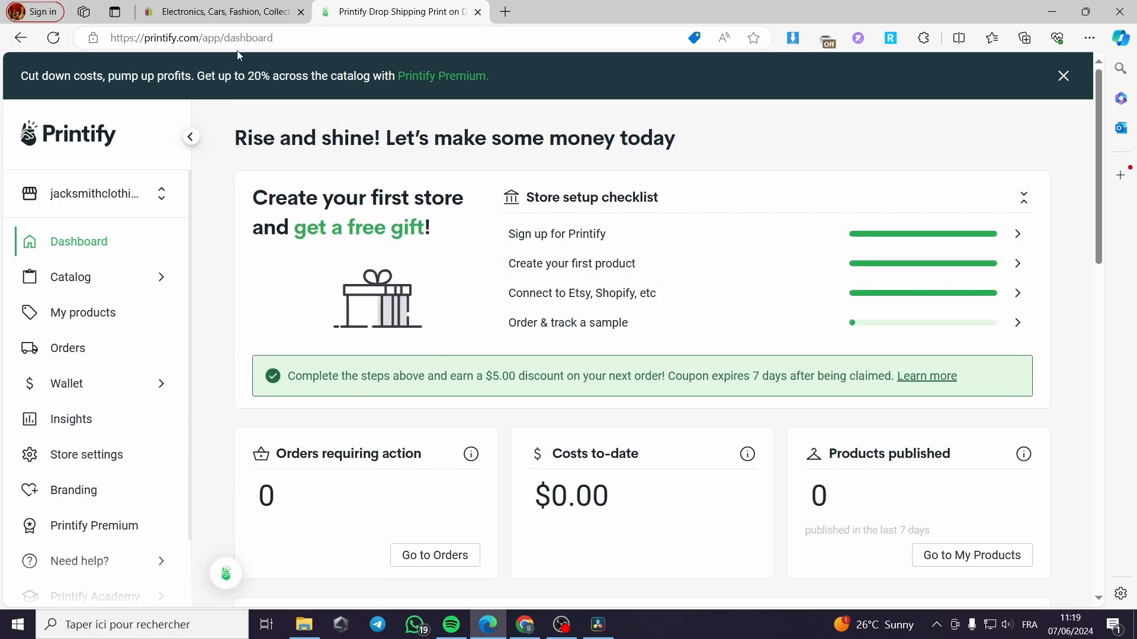
- Switch to eBay, open its Selling page and look over the existing drafts, including the phone cases one
{"action": "left_click", "coordinate": [219, 9]}
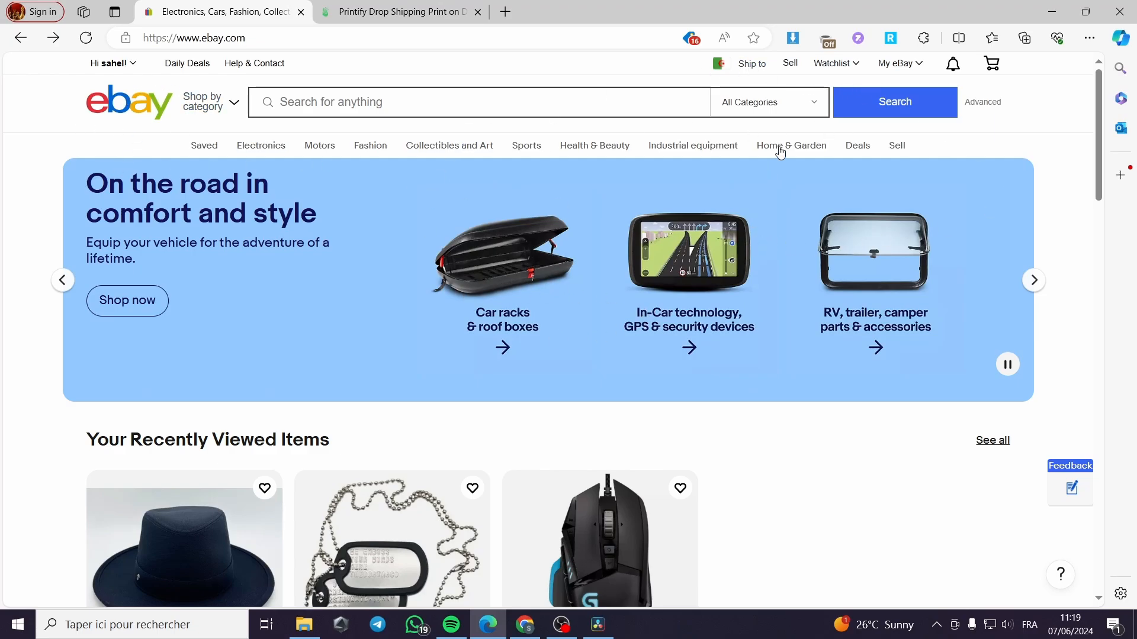
{"action": "left_click", "coordinate": [791, 66]}
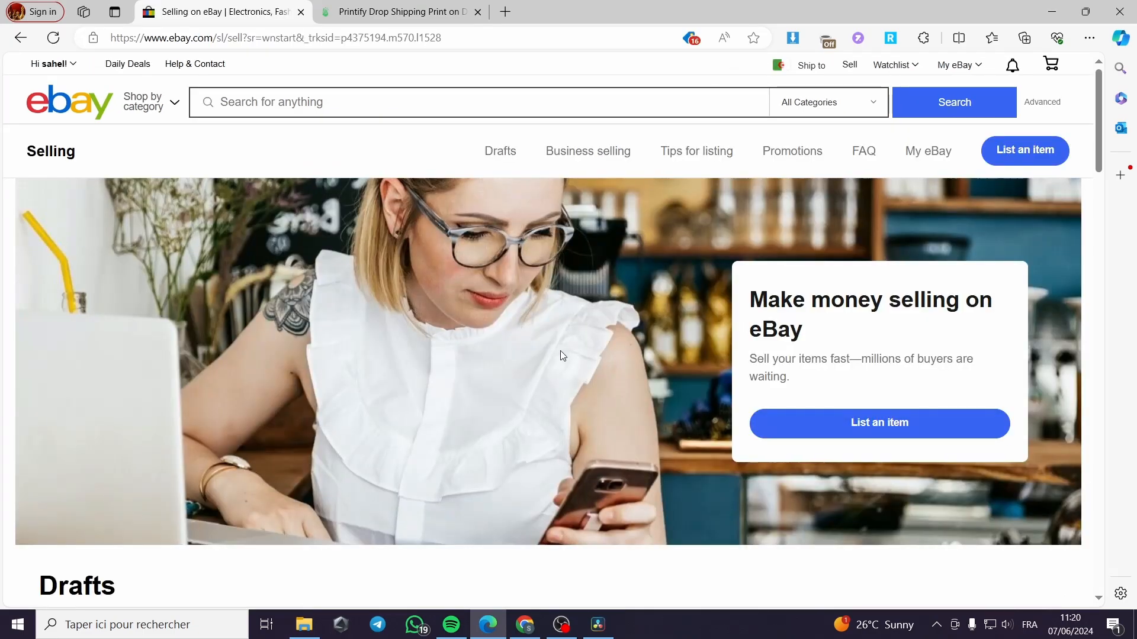
{"action": "scroll", "coordinate": [702, 343], "scroll_direction": "down", "scroll_amount": 2}
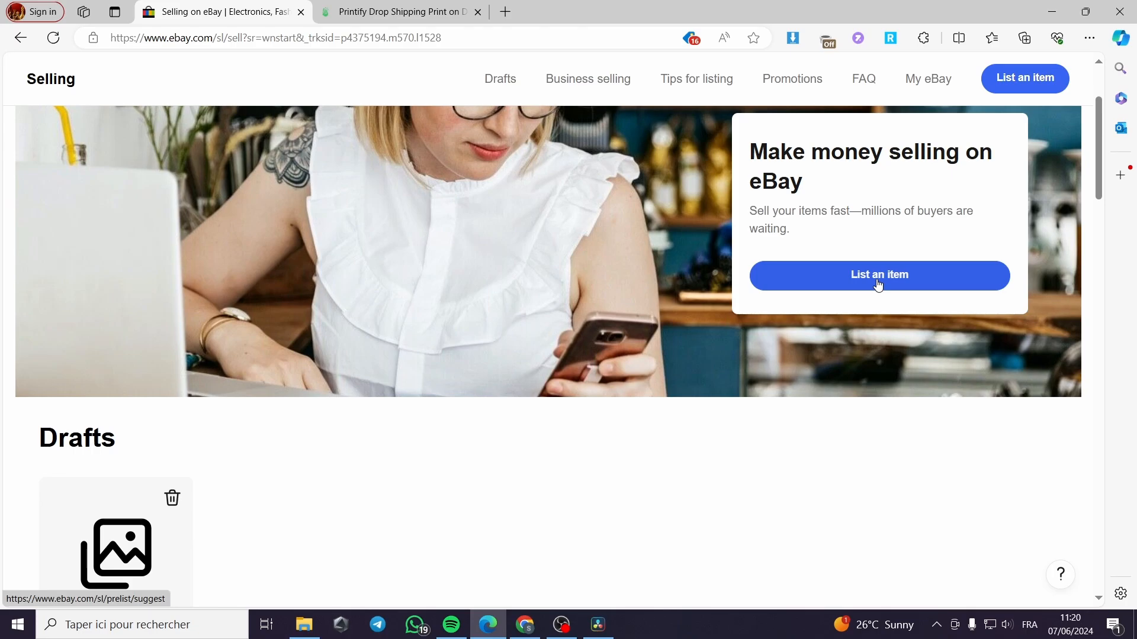
{"action": "scroll", "coordinate": [269, 482], "scroll_direction": "down", "scroll_amount": 5}
{"action": "scroll", "coordinate": [256, 459], "scroll_direction": "up", "scroll_amount": 1}
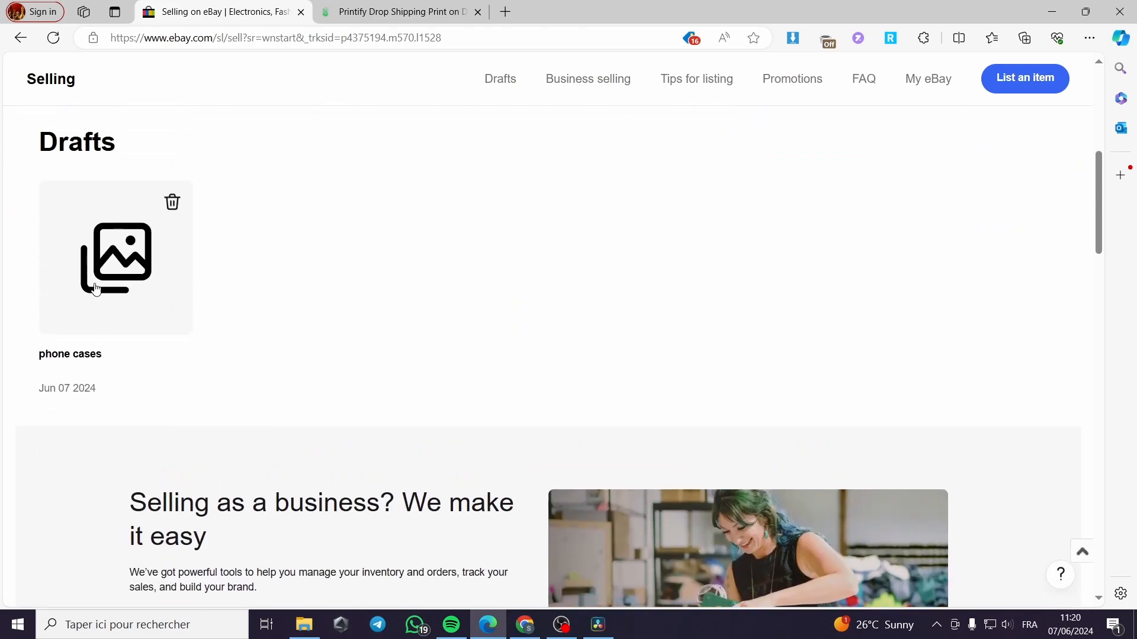
{"action": "left_click", "coordinate": [95, 285]}
{"action": "left_click", "coordinate": [23, 41]}
{"action": "scroll", "coordinate": [764, 398], "scroll_direction": "up", "scroll_amount": 6}
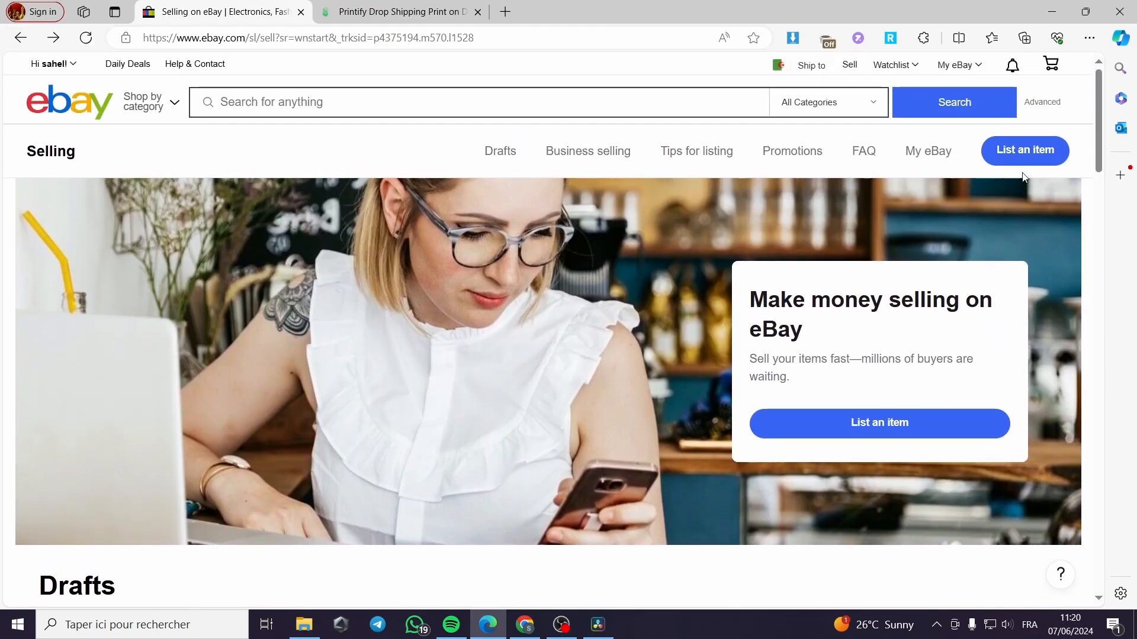
- Start a new item listing on eBay and search for "tshirt" as the product being sold
{"action": "left_click", "coordinate": [1023, 155]}
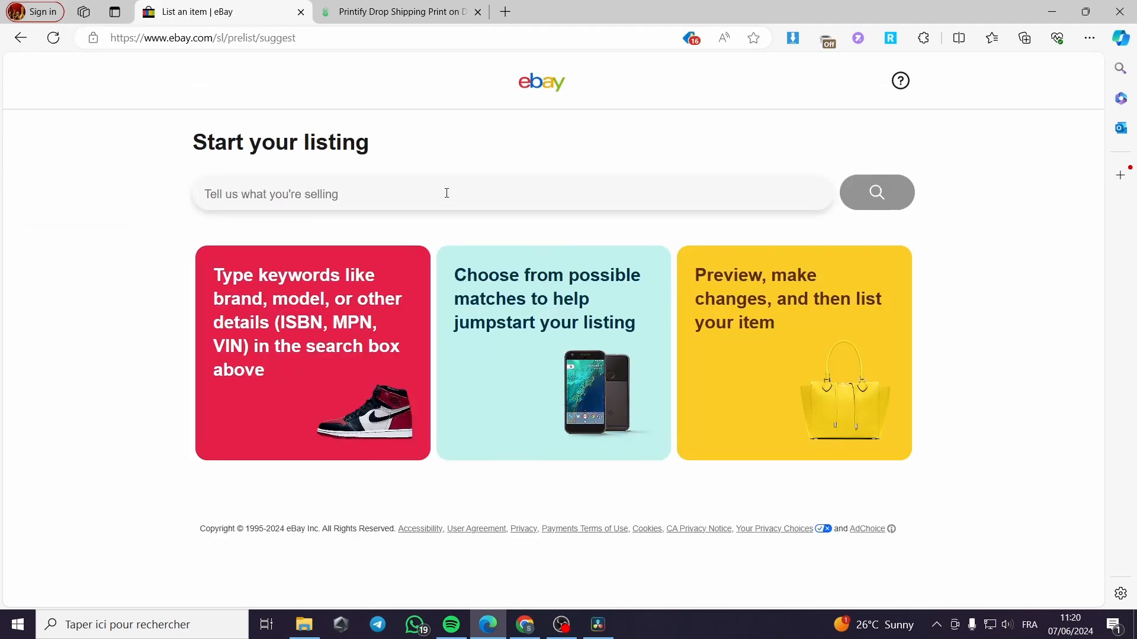
{"action": "type", "text": "tshie"}
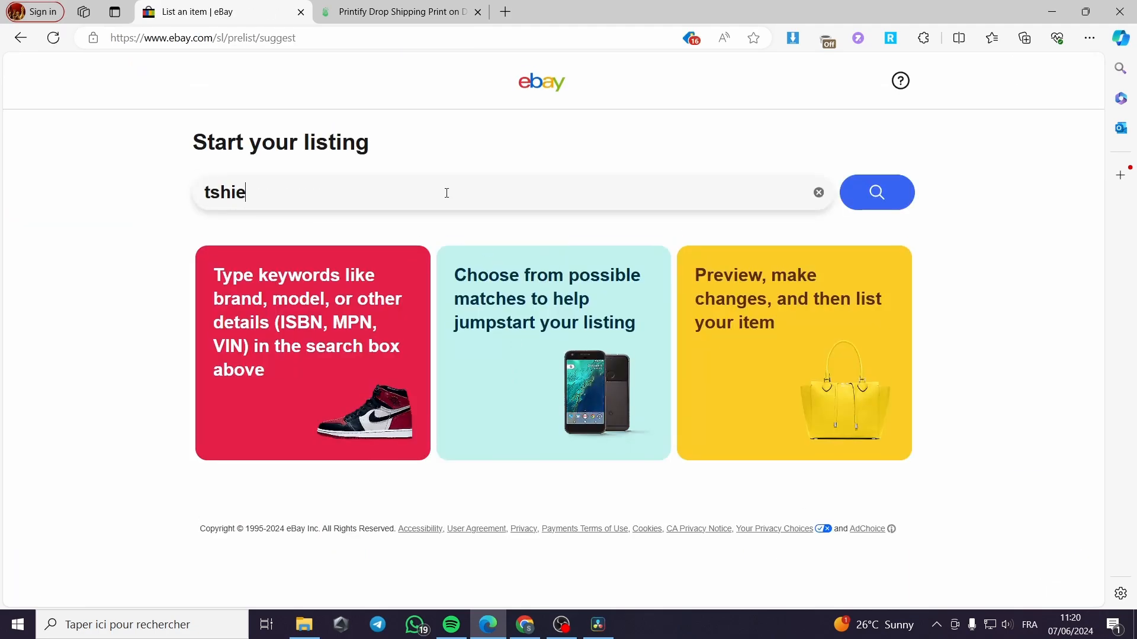
{"action": "key", "text": "BackSpace"}
{"action": "type", "text": "rt"}
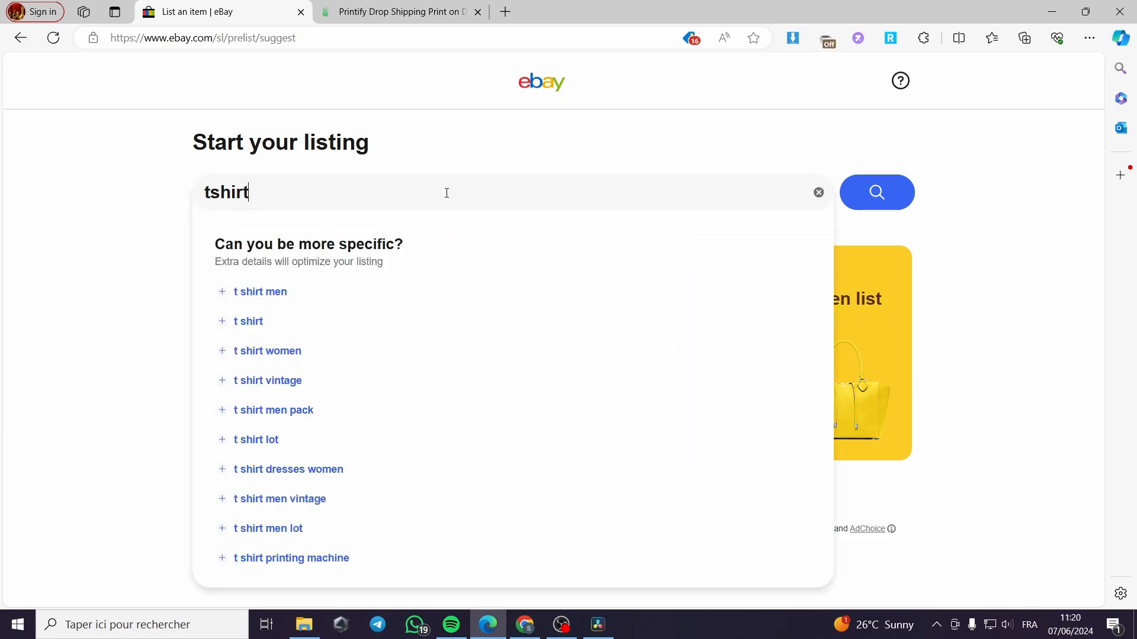
{"action": "key", "text": "Return"}
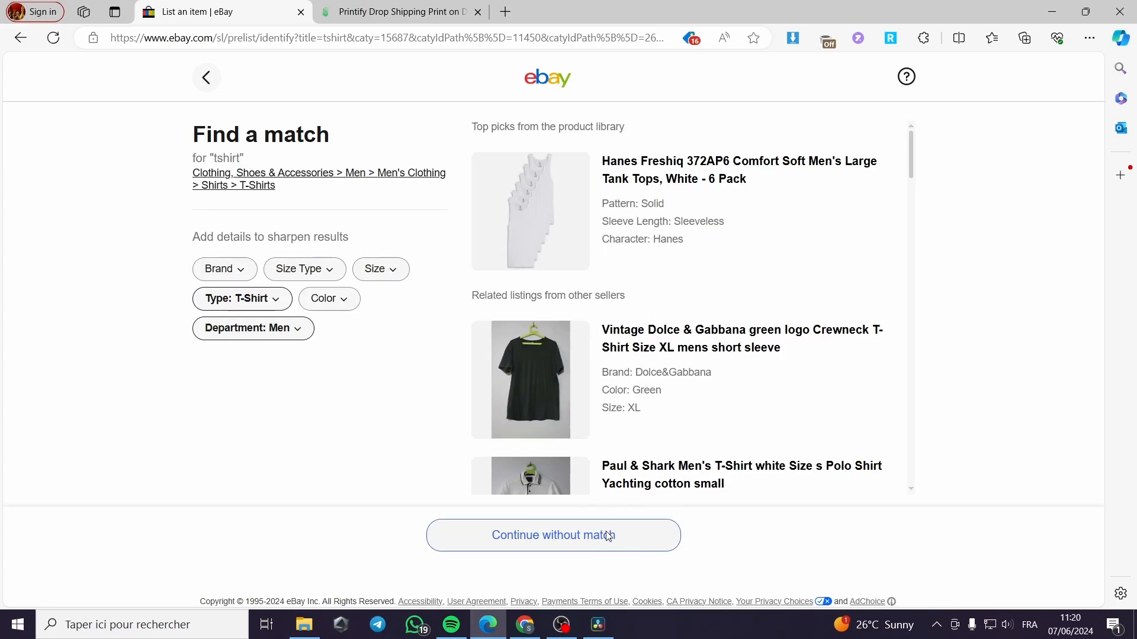
- Continue the listing without a match, with the condition New with tags, and dismiss the updates notice
{"action": "left_click", "coordinate": [580, 542]}
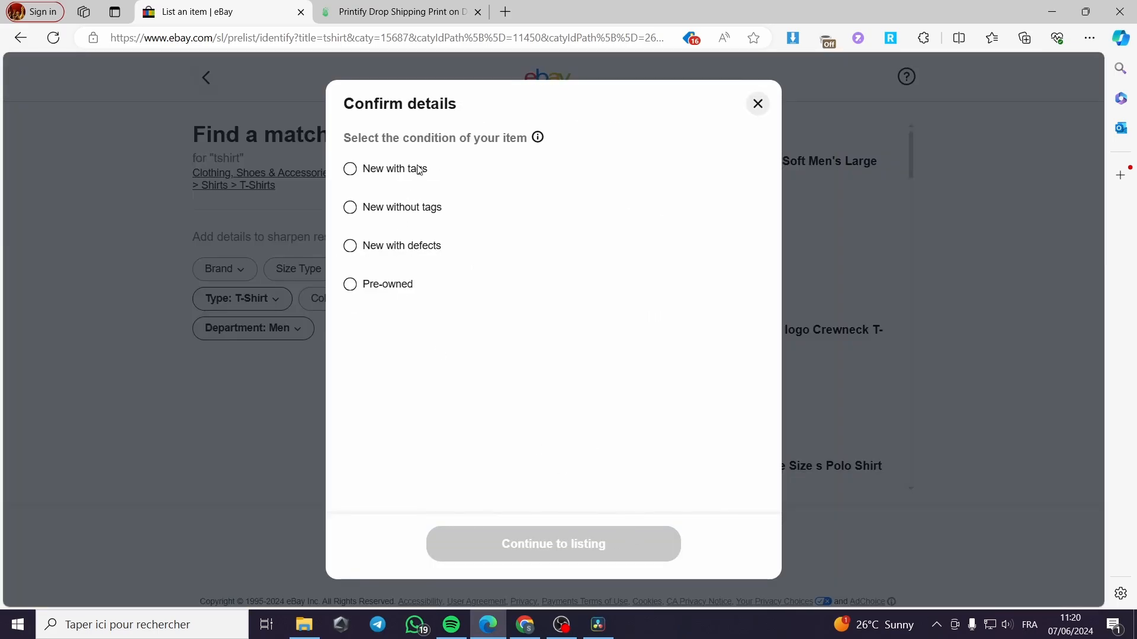
{"action": "left_click", "coordinate": [377, 173]}
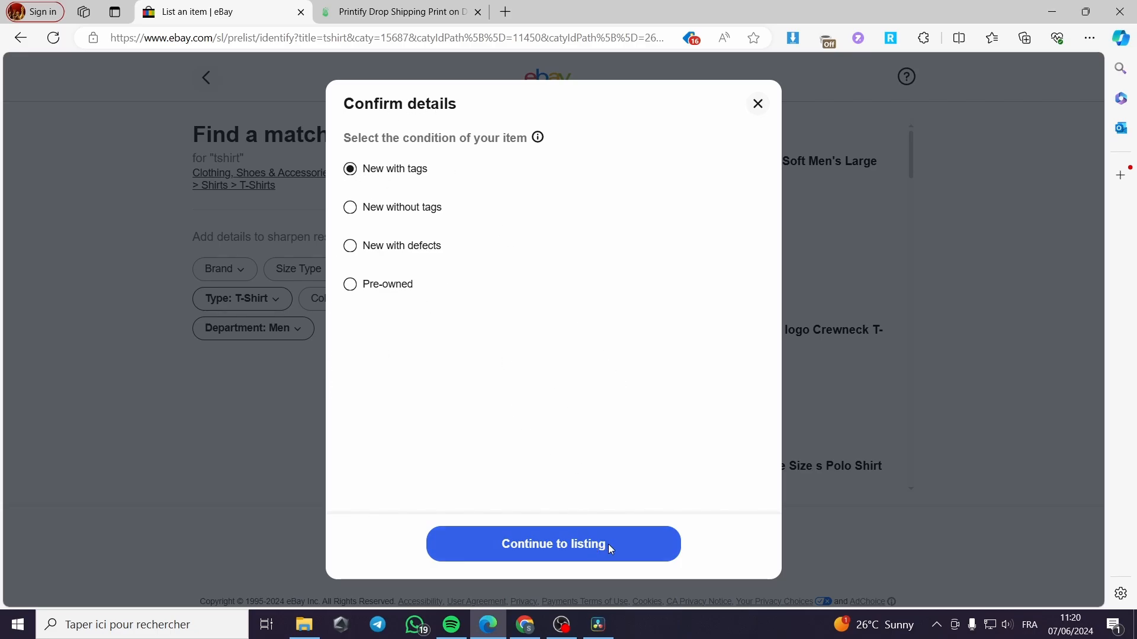
{"action": "left_click", "coordinate": [591, 536]}
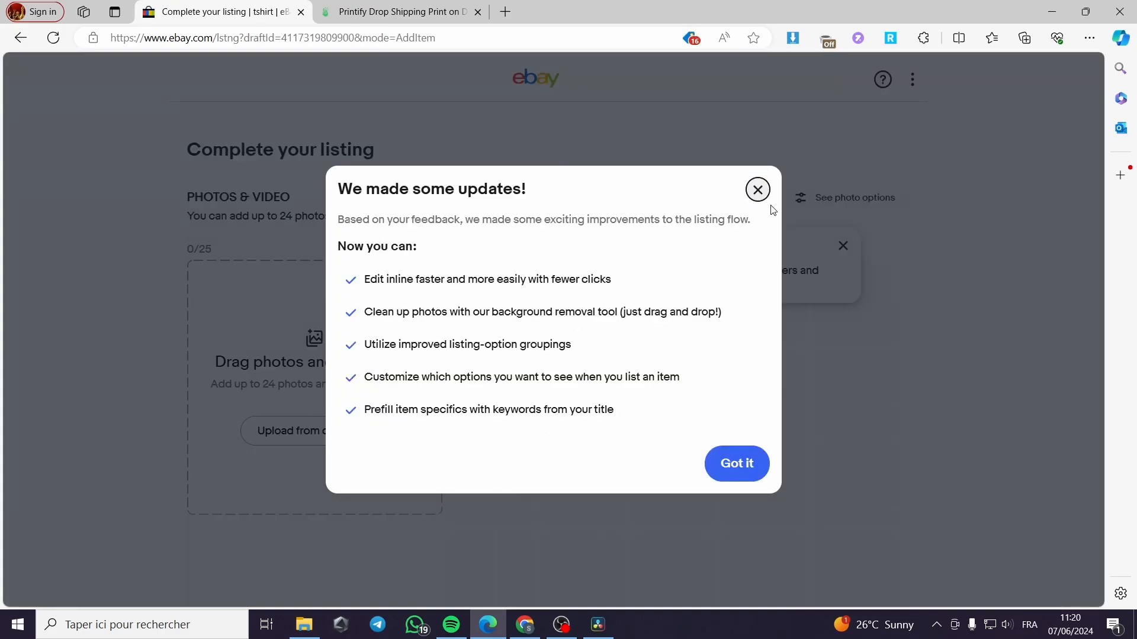
{"action": "left_click", "coordinate": [742, 465]}
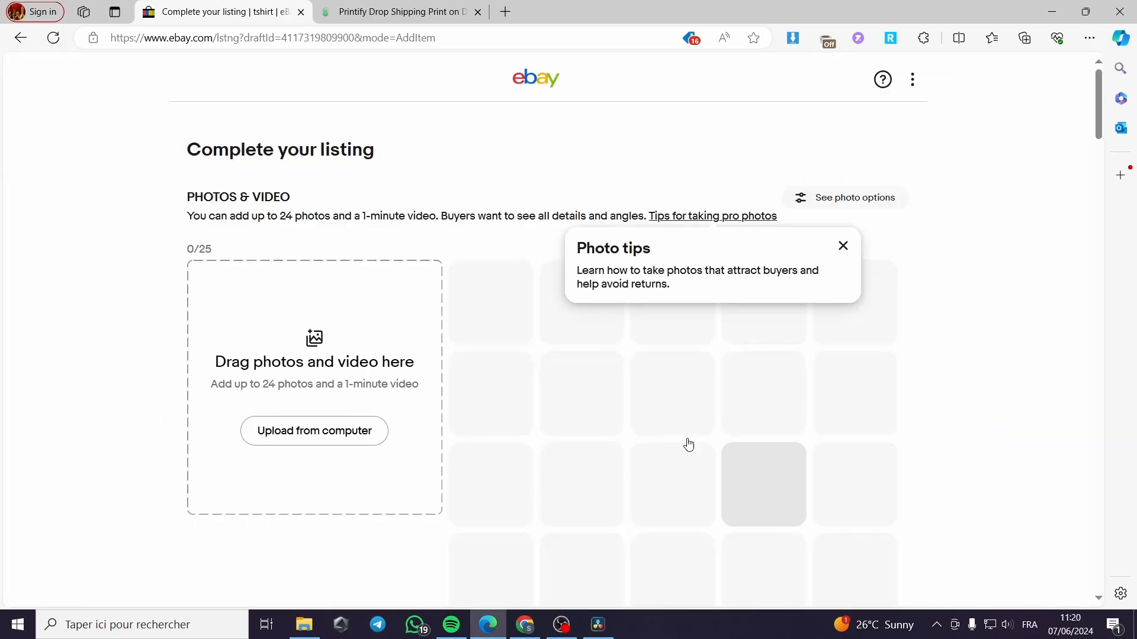
- Go through the tshirt listing form to its end and save the listing for later as a draft
{"action": "scroll", "coordinate": [419, 407], "scroll_direction": "down", "scroll_amount": 1}
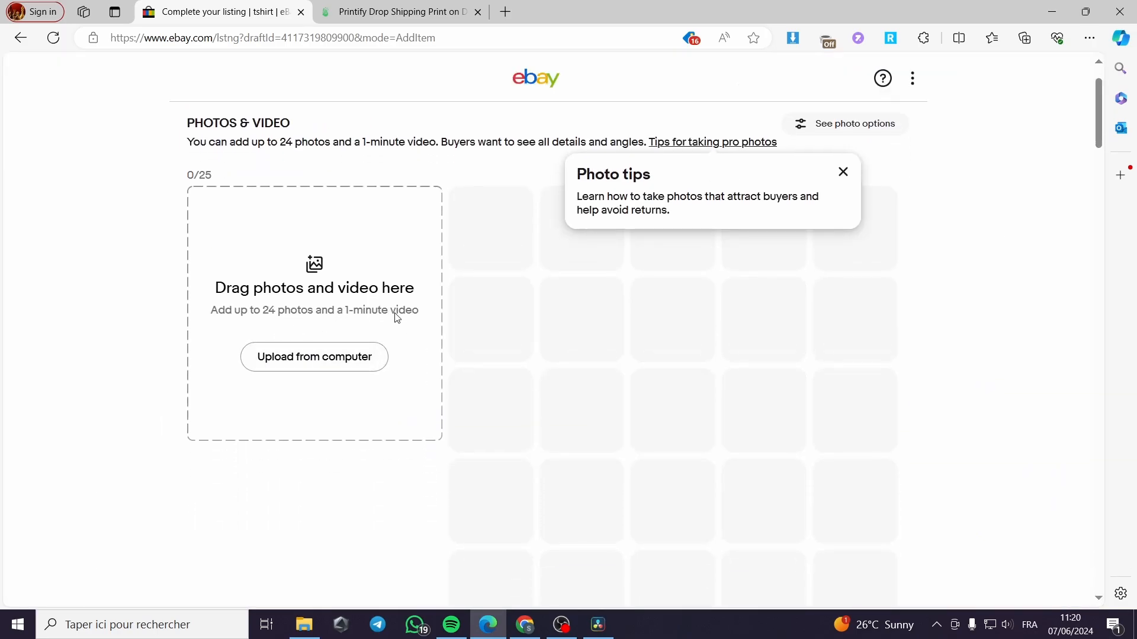
{"action": "scroll", "coordinate": [543, 325], "scroll_direction": "down", "scroll_amount": 6}
{"action": "scroll", "coordinate": [544, 325], "scroll_direction": "down", "scroll_amount": 1}
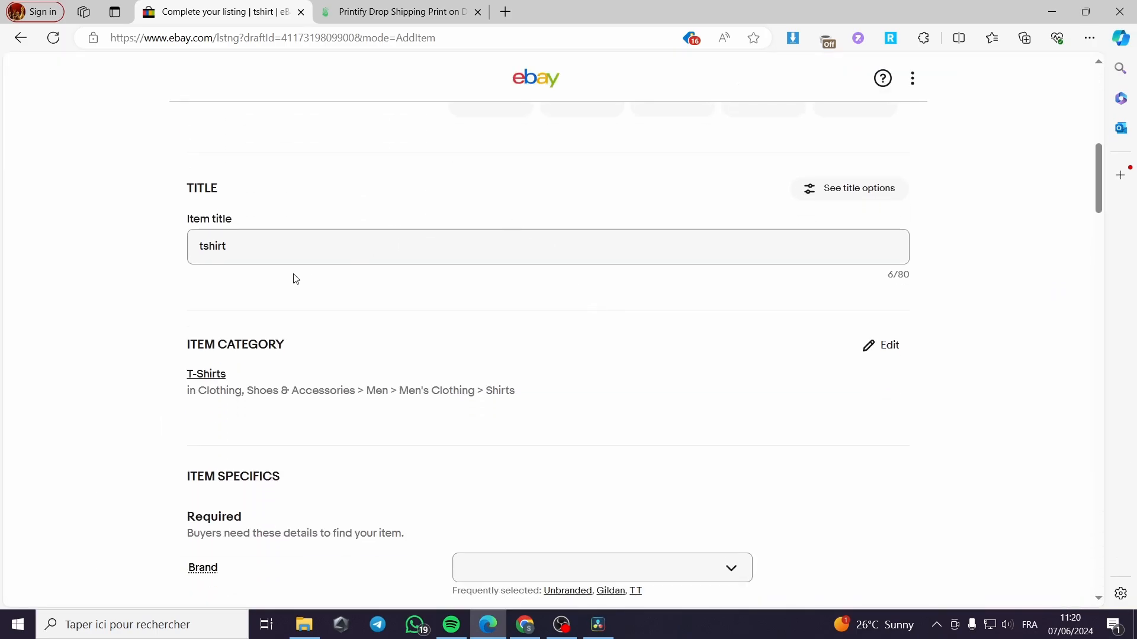
{"action": "scroll", "coordinate": [296, 279], "scroll_direction": "down", "scroll_amount": 2}
{"action": "scroll", "coordinate": [550, 254], "scroll_direction": "down", "scroll_amount": 3}
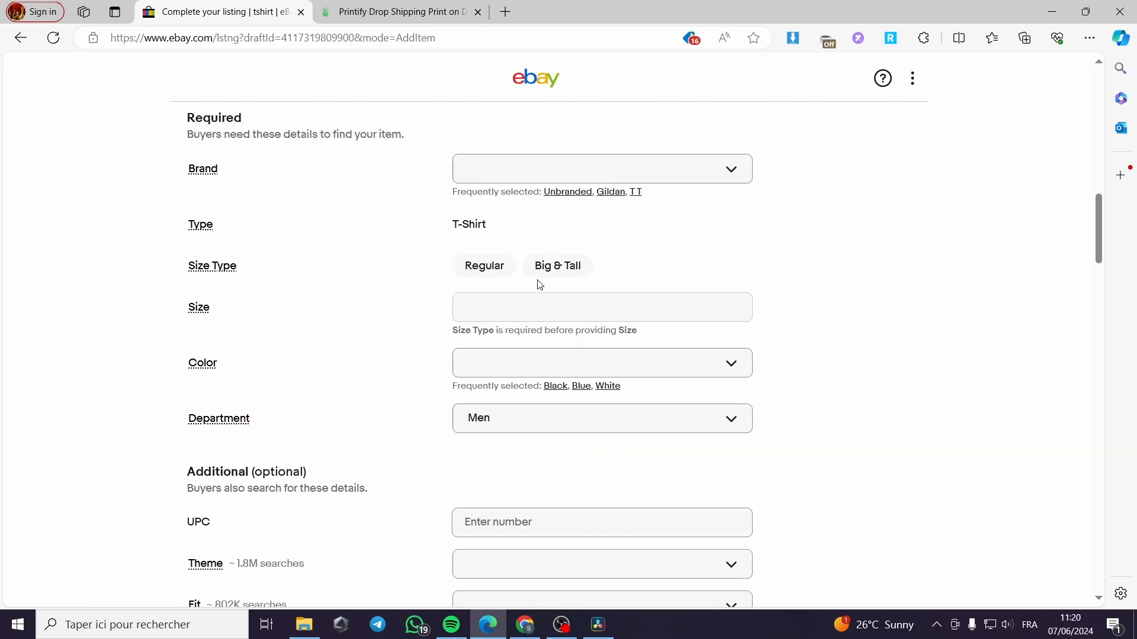
{"action": "scroll", "coordinate": [540, 285], "scroll_direction": "down", "scroll_amount": 10}
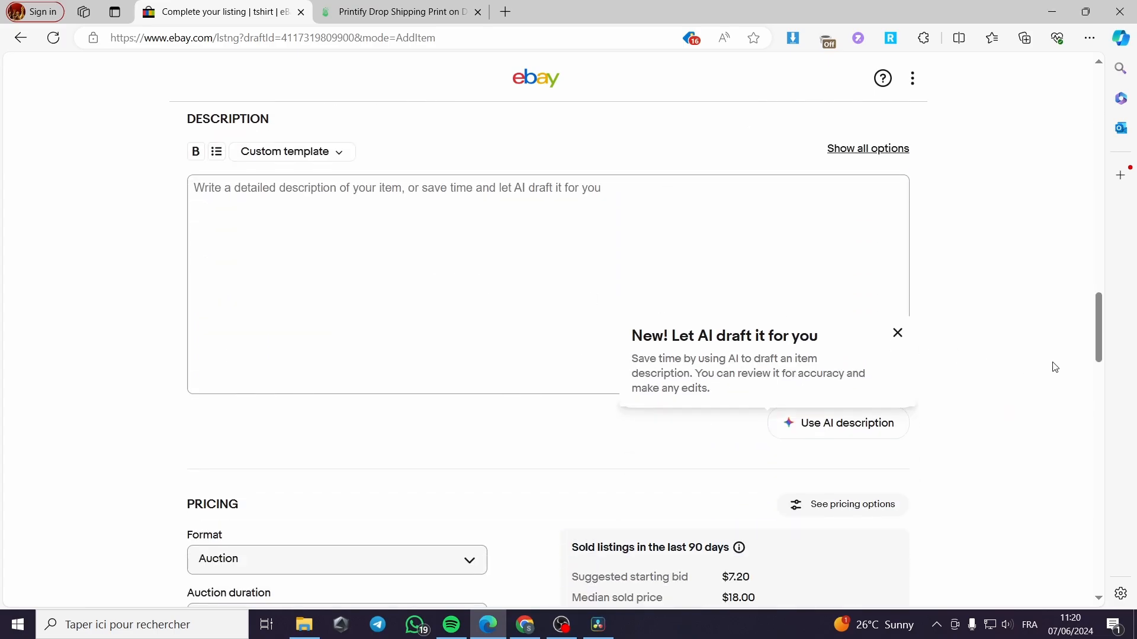
{"action": "left_click_drag", "start_coordinate": [1094, 333], "coordinate": [1112, 553]}
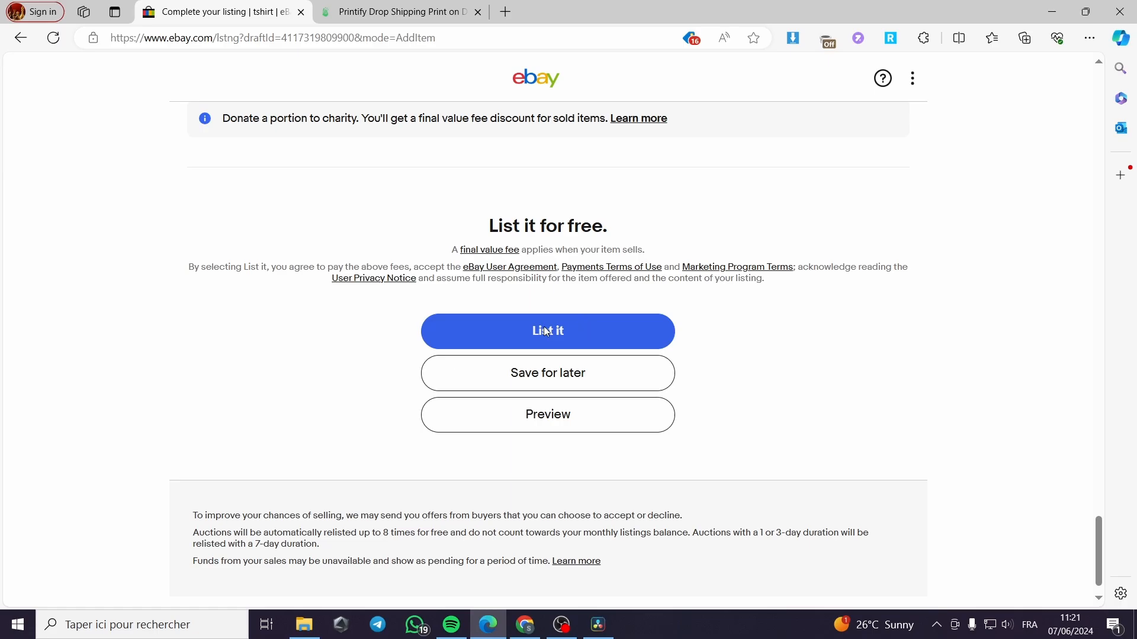
{"action": "left_click", "coordinate": [545, 375]}
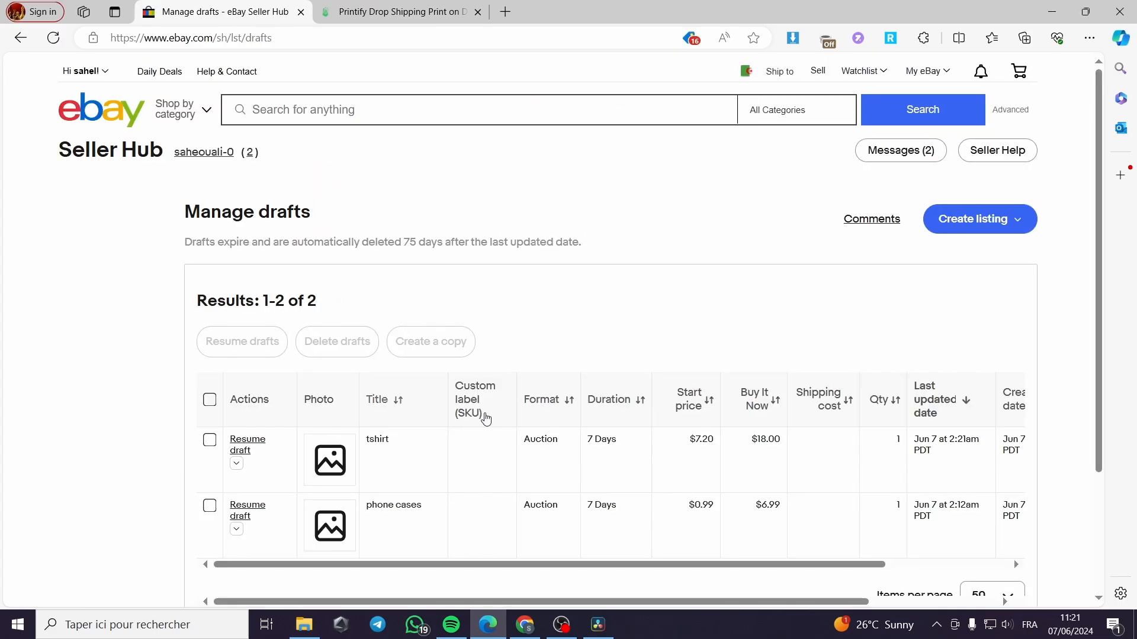
{"action": "scroll", "coordinate": [486, 418], "scroll_direction": "down", "scroll_amount": 3}
{"action": "scroll", "coordinate": [401, 348], "scroll_direction": "up", "scroll_amount": 3}
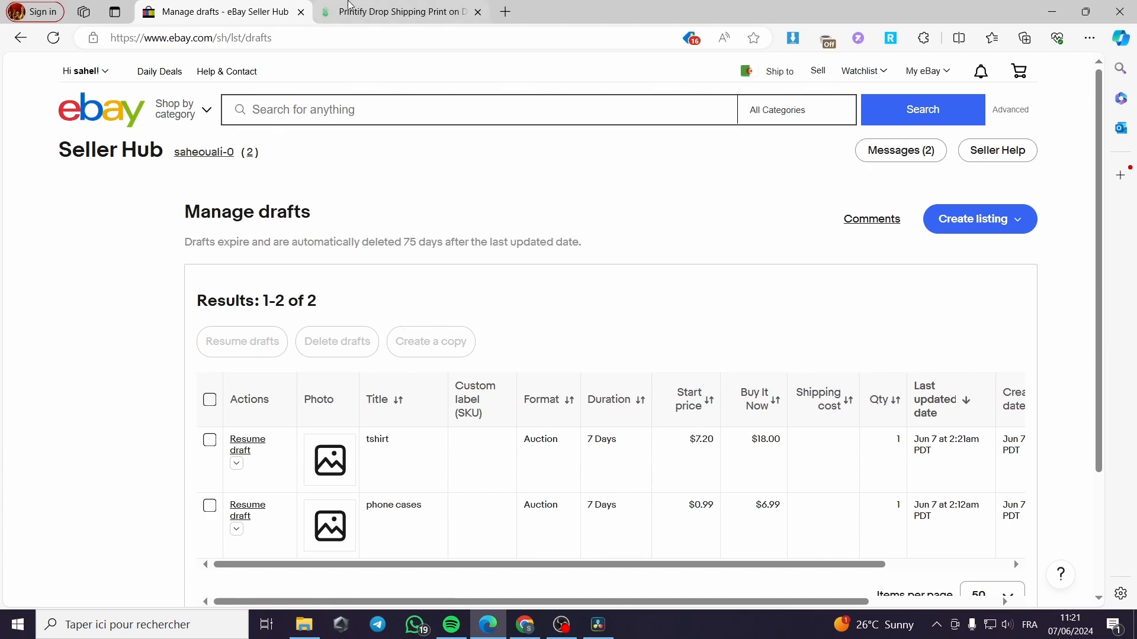
- Switch to Printify, add a new store with eBay as the sales channel, using the preselected existing Printify store
{"action": "left_click", "coordinate": [367, 11]}
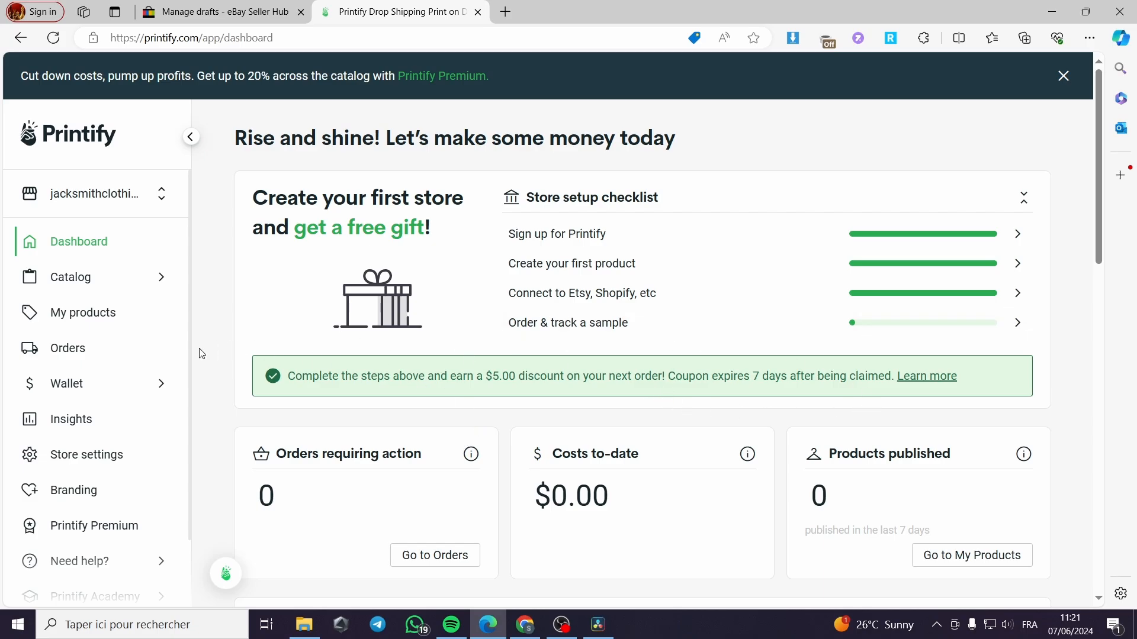
{"action": "left_click", "coordinate": [120, 197]}
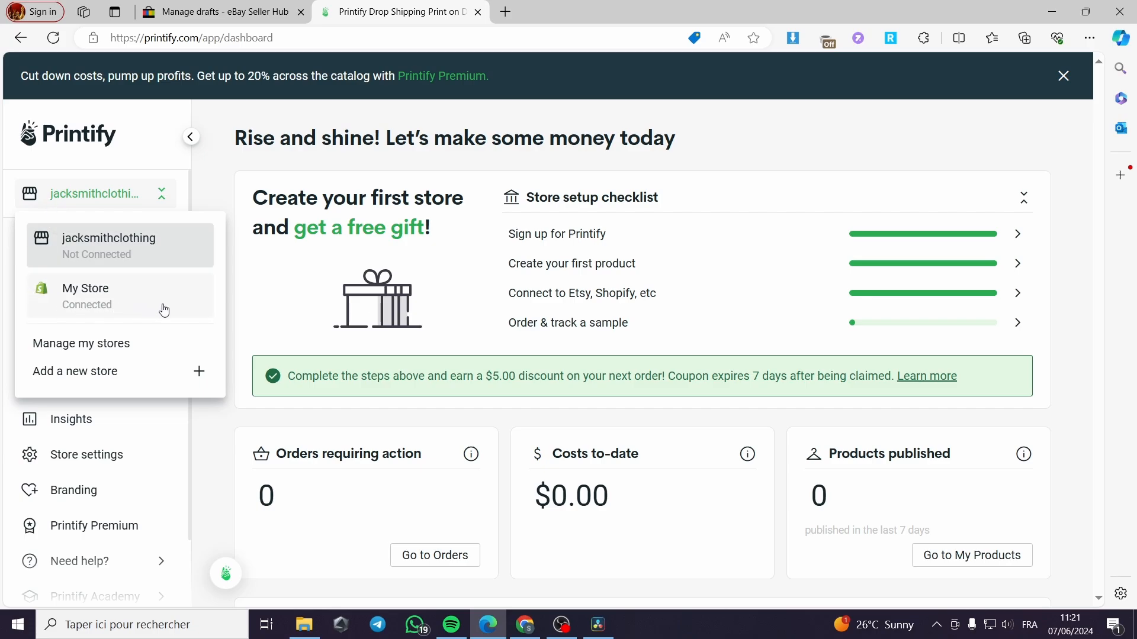
{"action": "left_click", "coordinate": [84, 380]}
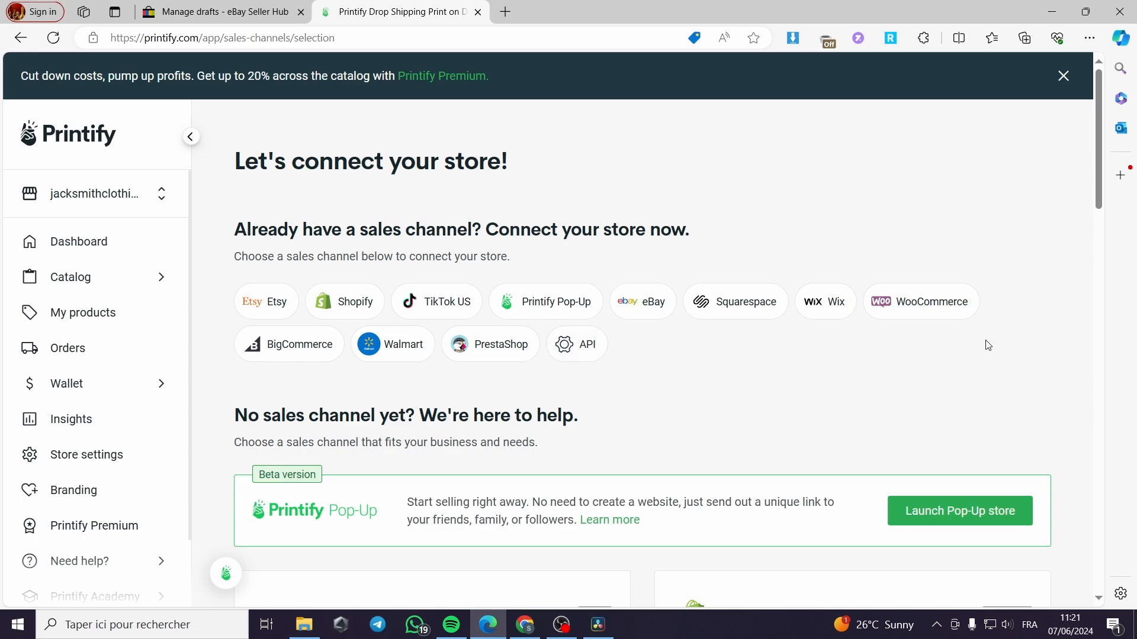
{"action": "left_click", "coordinate": [654, 308]}
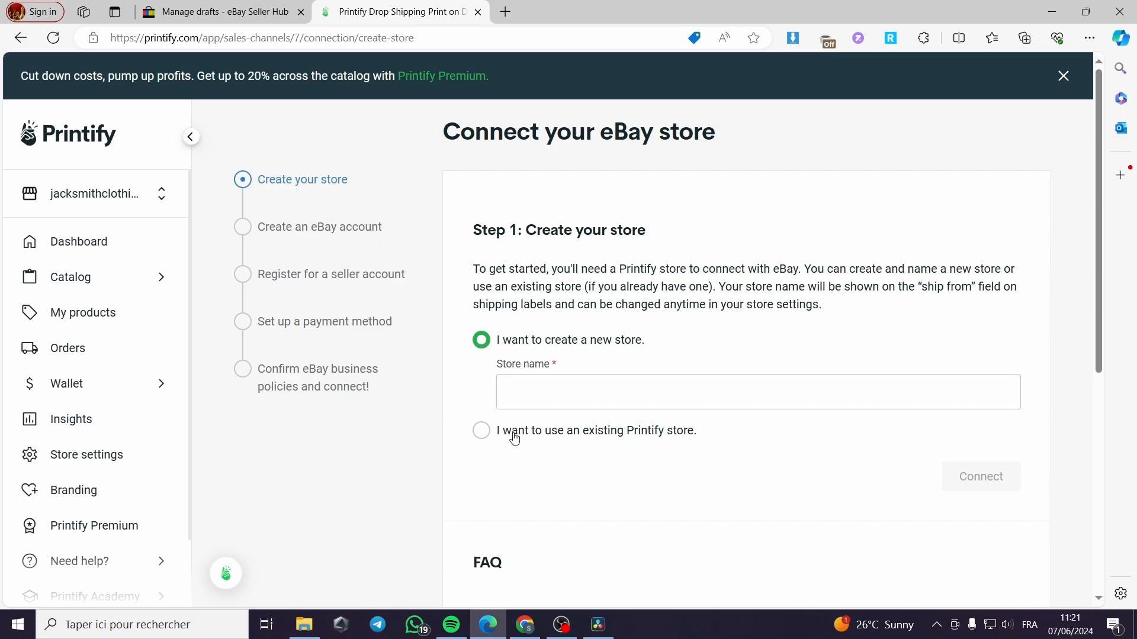
{"action": "left_click", "coordinate": [481, 432]}
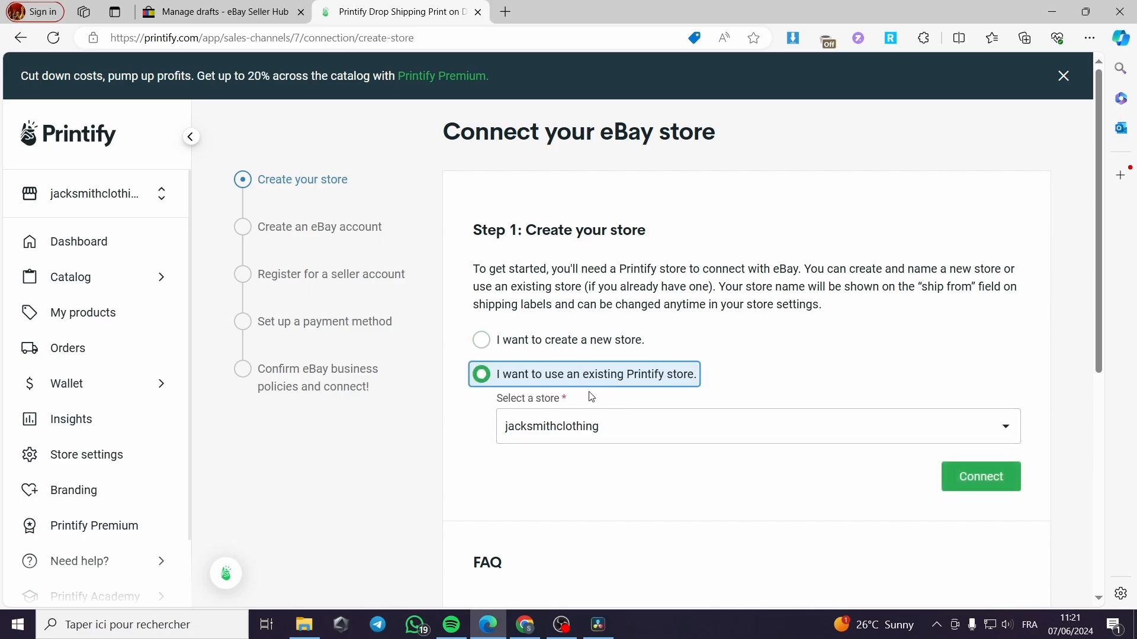
{"action": "left_click", "coordinate": [981, 481]}
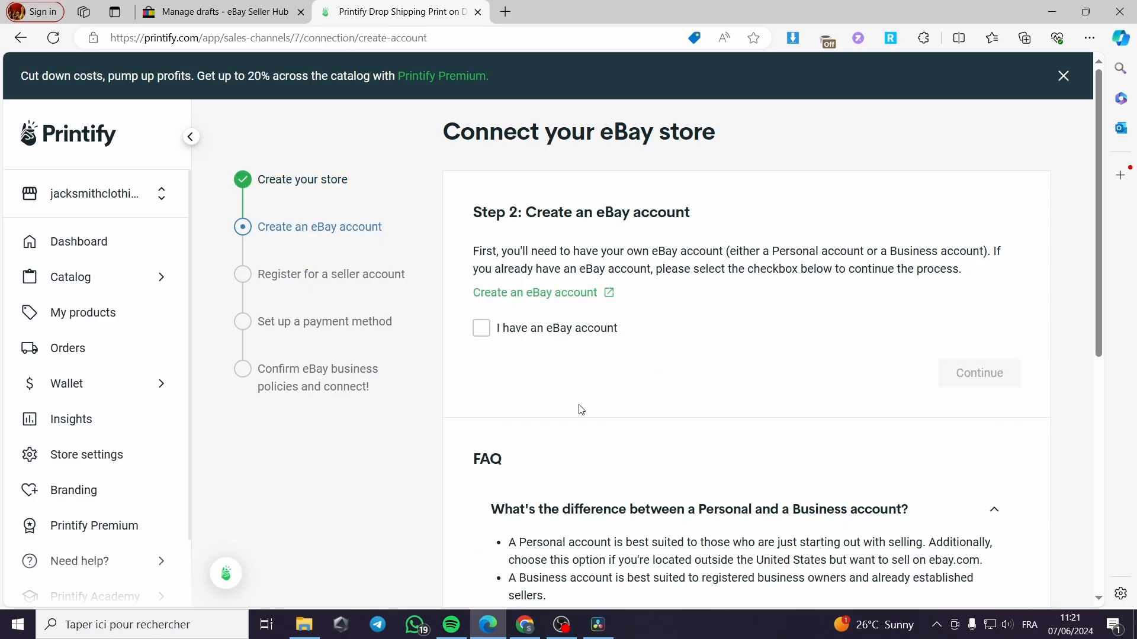
- Declare that an eBay account already exists and grant Printify access to that account
{"action": "left_click", "coordinate": [501, 328]}
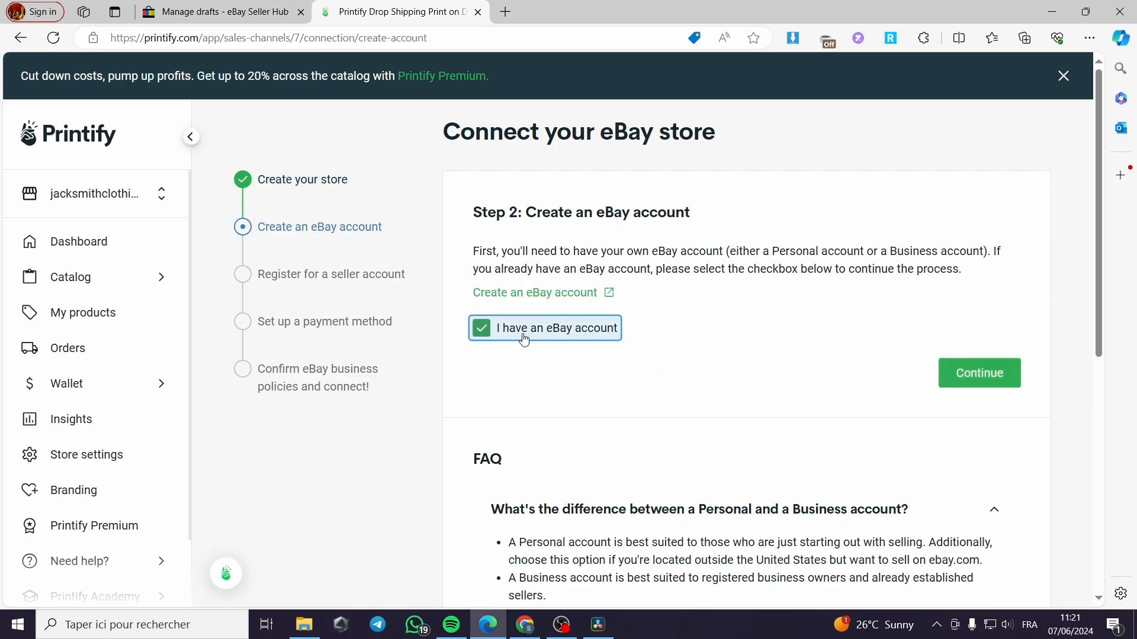
{"action": "left_click", "coordinate": [971, 373]}
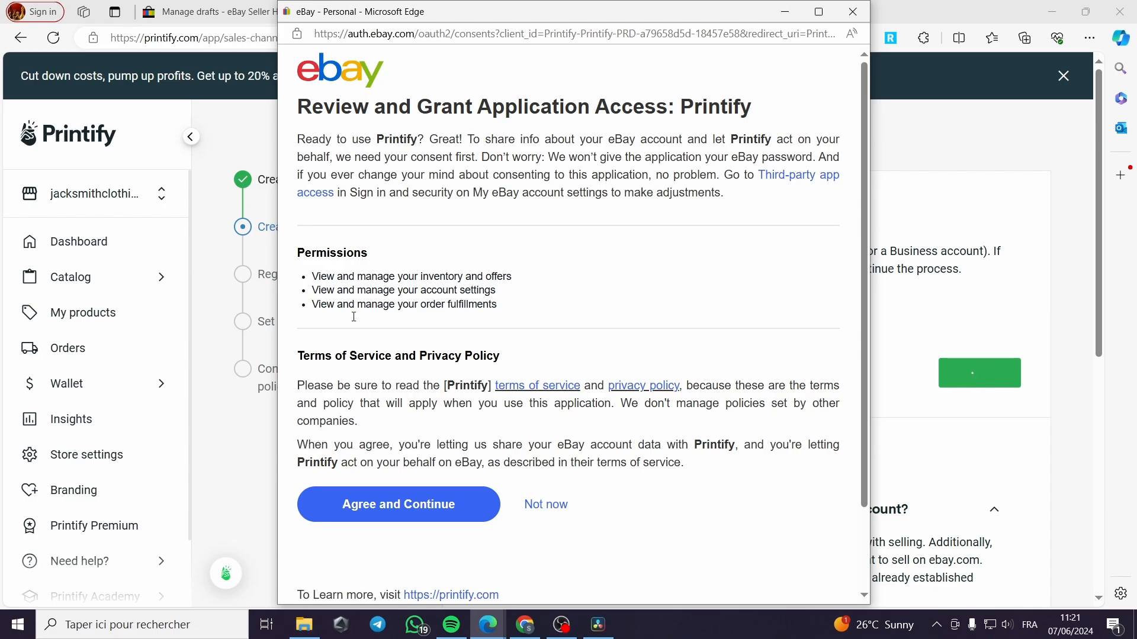
{"action": "scroll", "coordinate": [444, 393], "scroll_direction": "down", "scroll_amount": 2}
{"action": "left_click", "coordinate": [425, 408]}
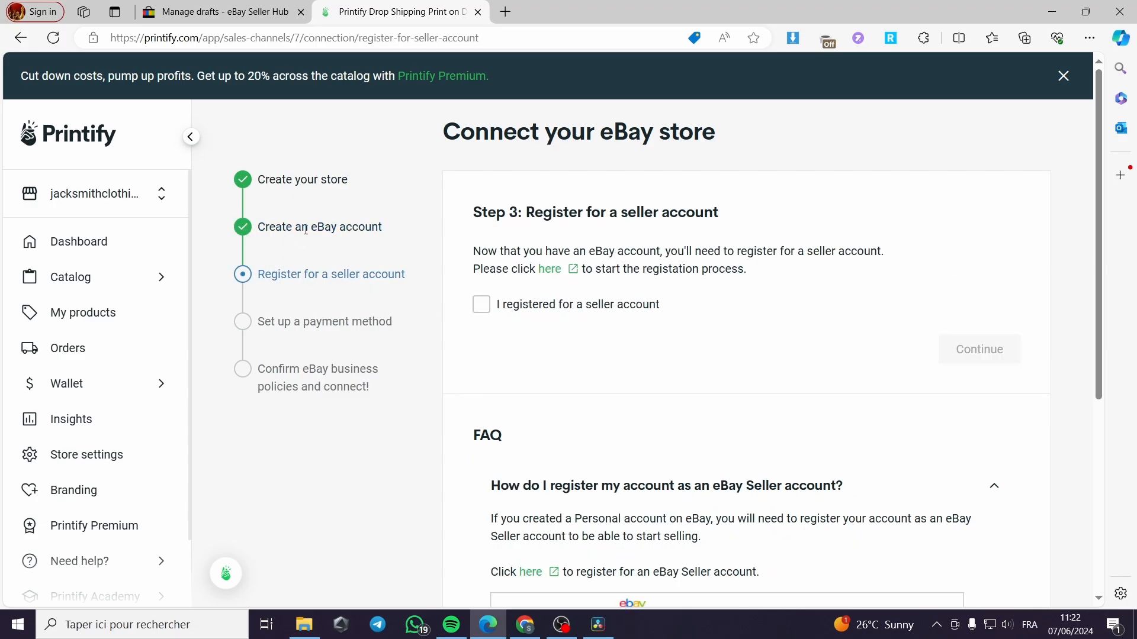
- Declare the seller account as registered and try to continue to the payment method stage
{"action": "left_click", "coordinate": [481, 305]}
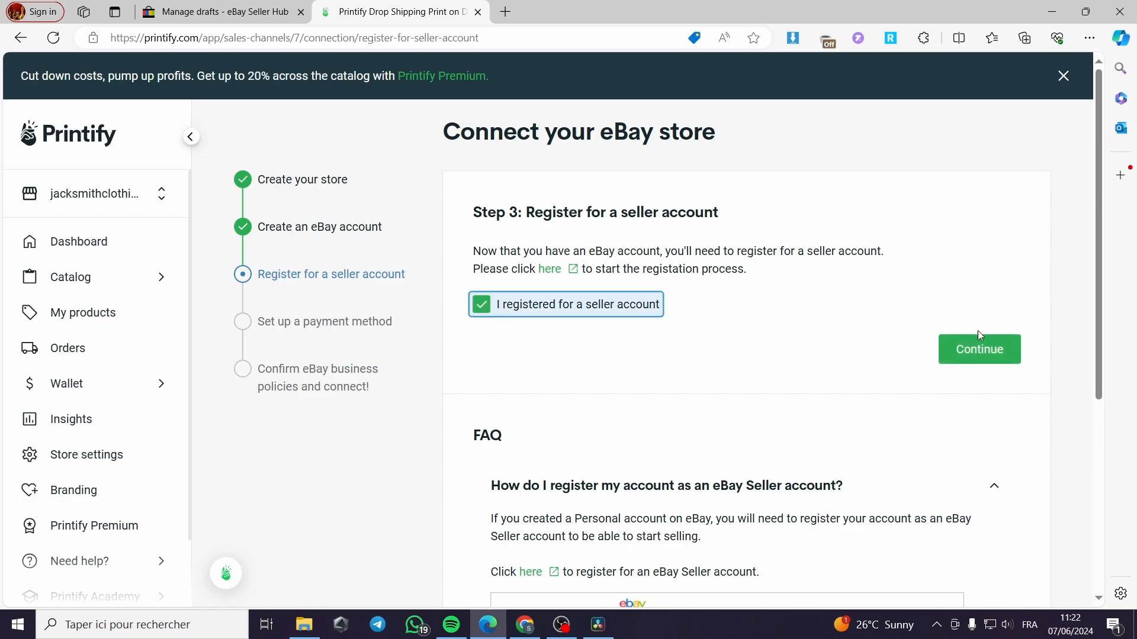
{"action": "left_click", "coordinate": [1010, 366]}
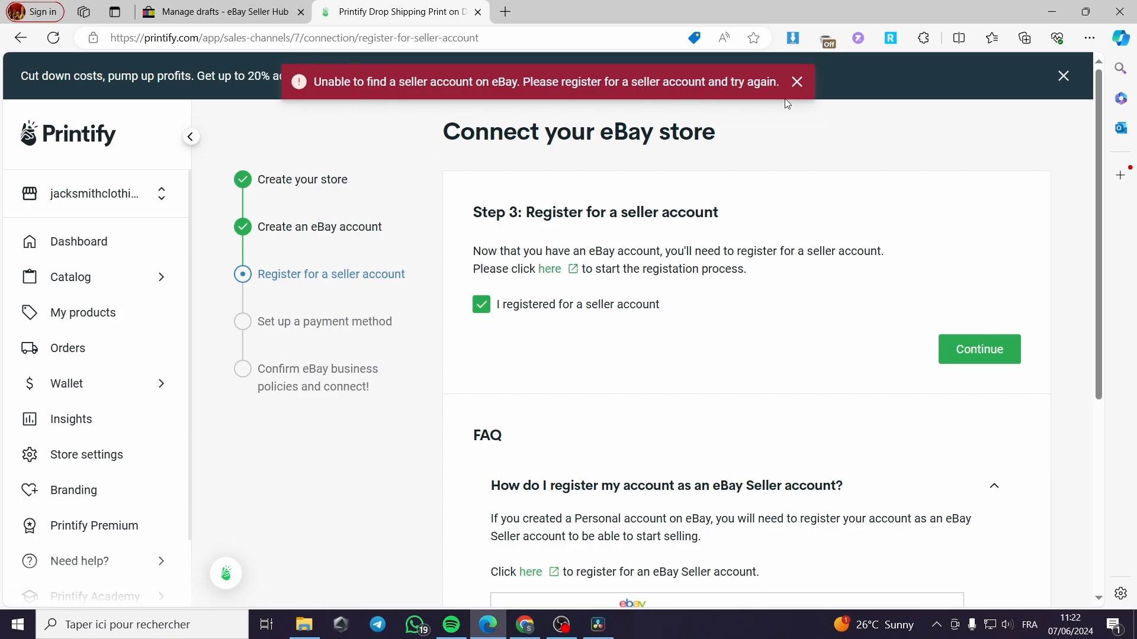
- Open eBay's seller registration from the connection instructions and sign in to eBay with the existing Google account
{"action": "left_click", "coordinate": [556, 270]}
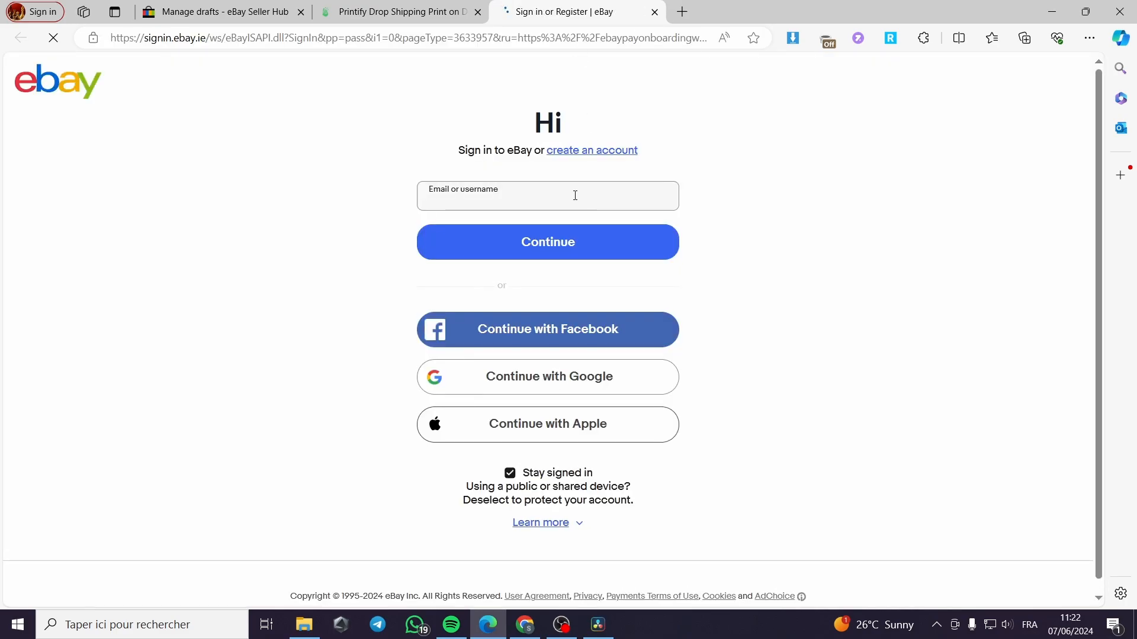
{"action": "left_click", "coordinate": [538, 393]}
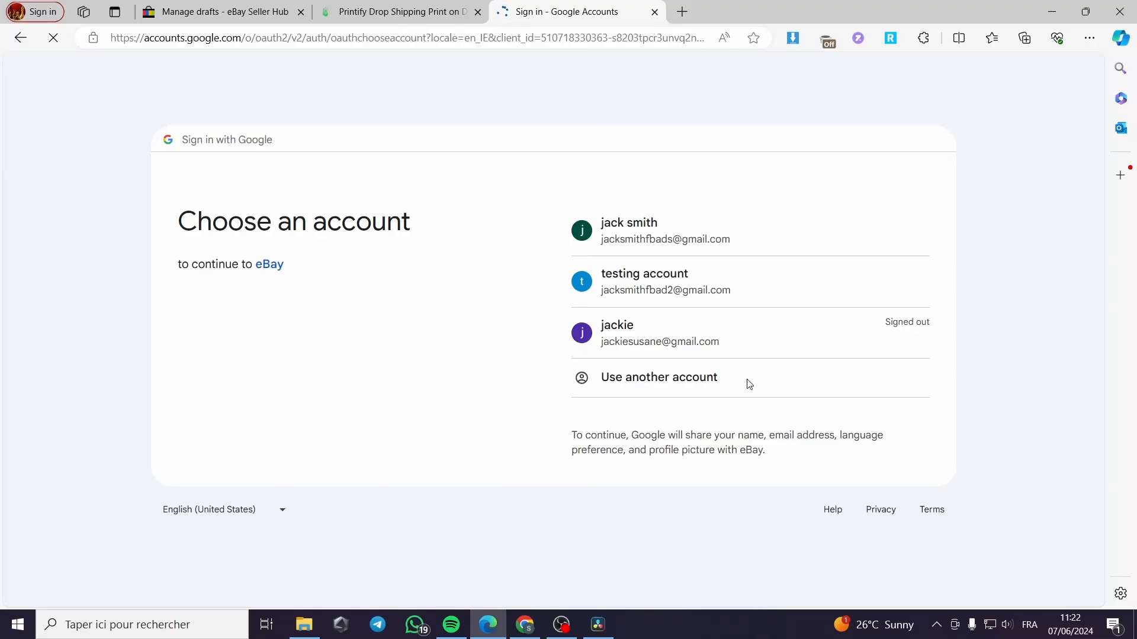
{"action": "left_click", "coordinate": [676, 239]}
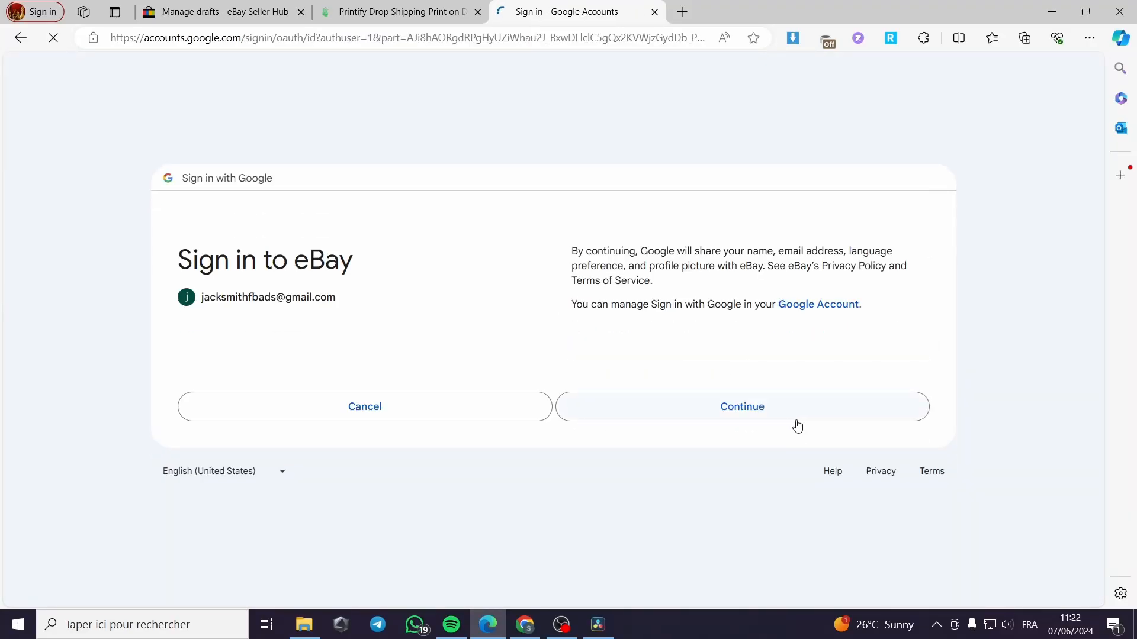
{"action": "left_click", "coordinate": [723, 406]}
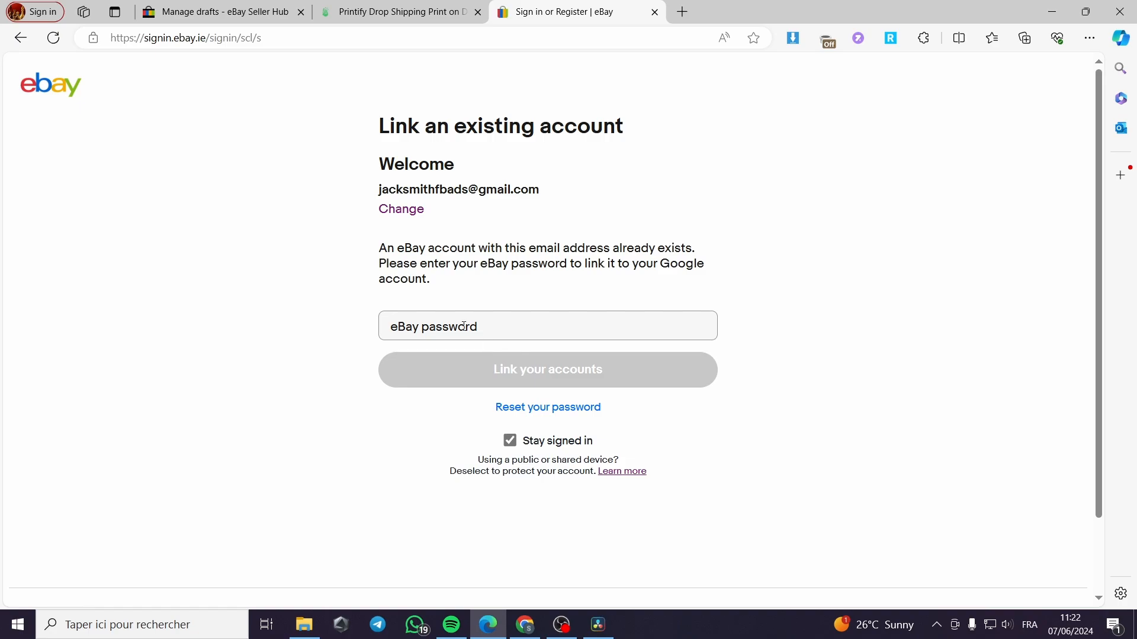
- Enter the eBay account password to link the eBay and Google accounts, and decline saving the password in the browser
{"action": "left_click", "coordinate": [464, 327]}
{"action": "type", "text": "••"}
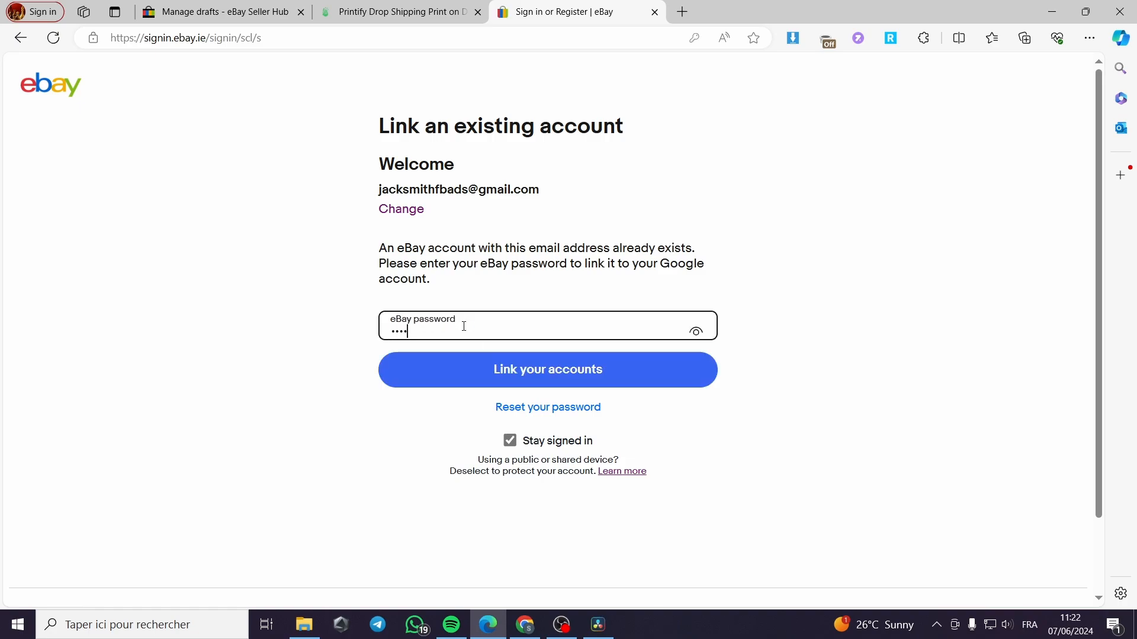
{"action": "type", "text": "•"}
{"action": "left_click", "coordinate": [550, 372]}
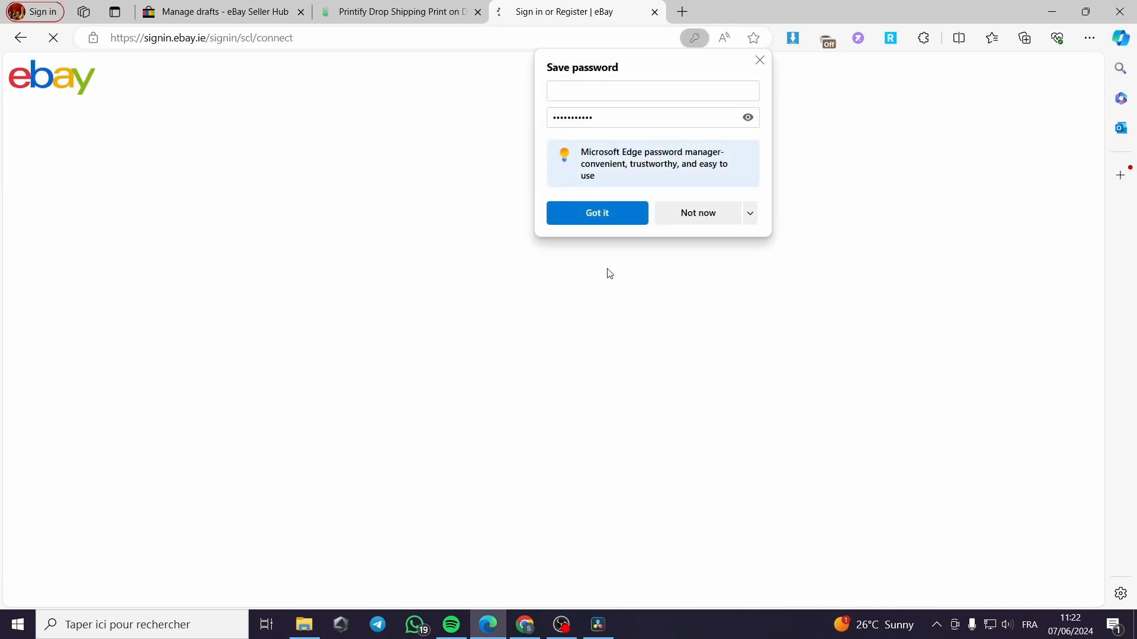
{"action": "left_click", "coordinate": [703, 216]}
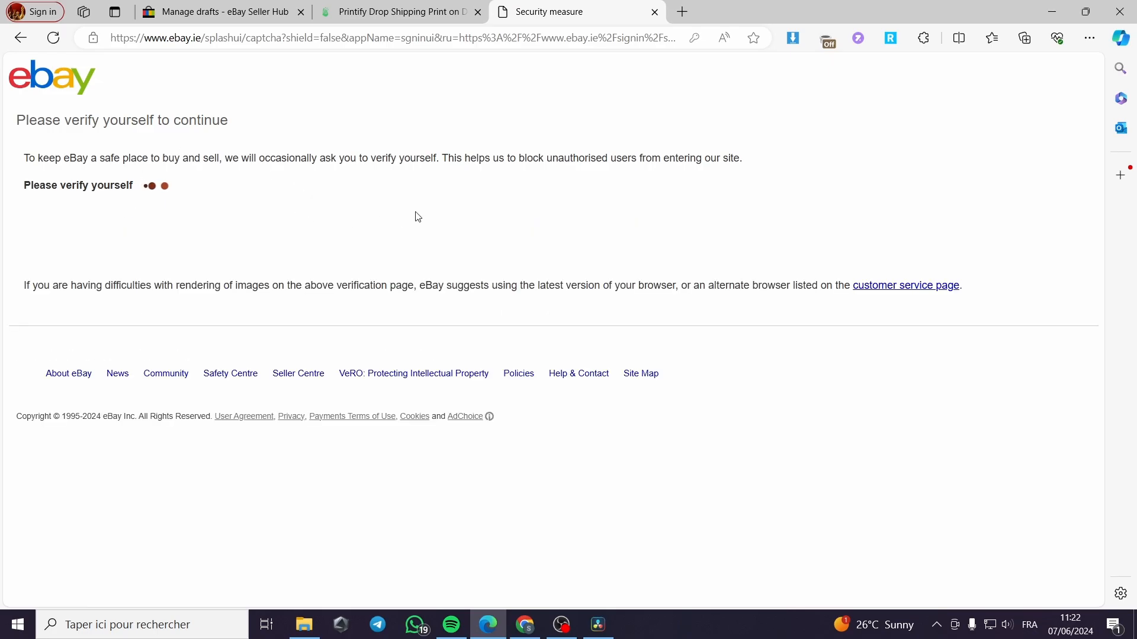
- Answer eBay's human verification challenge by selecting all the duck images that match the sample pattern
{"action": "left_click", "coordinate": [39, 228]}
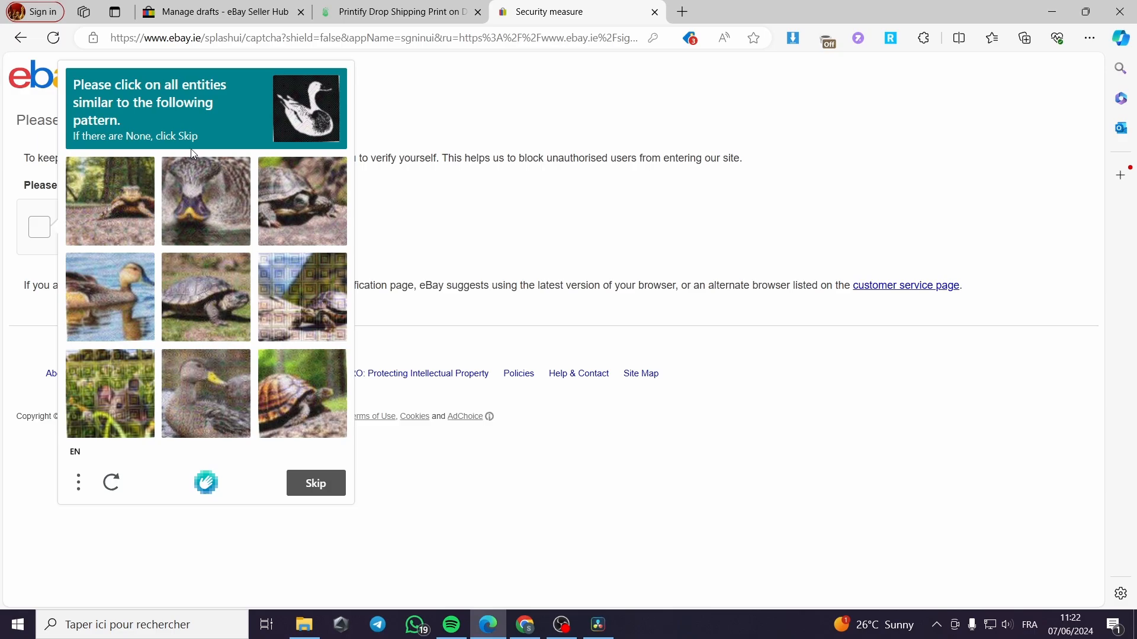
{"action": "left_click", "coordinate": [113, 305]}
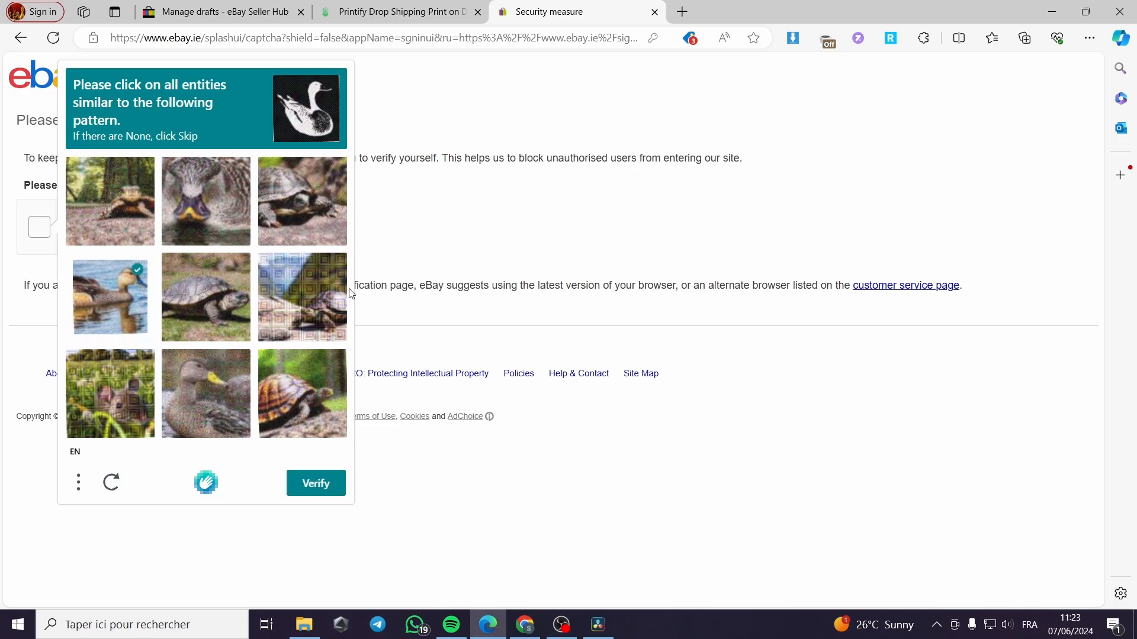
{"action": "left_click", "coordinate": [197, 209]}
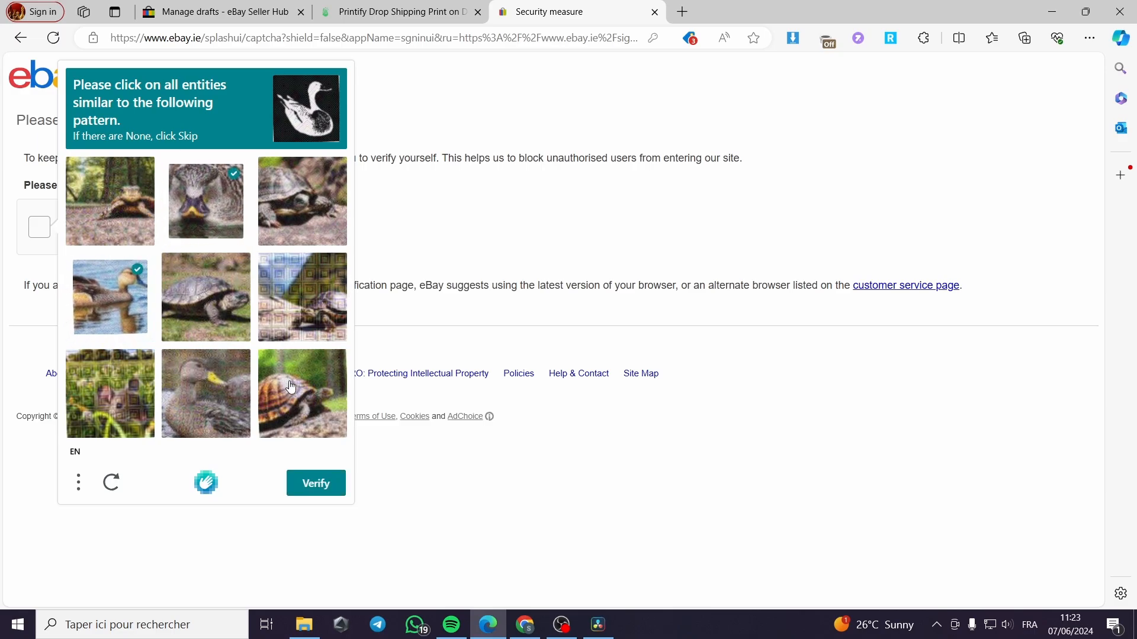
{"action": "left_click", "coordinate": [234, 415]}
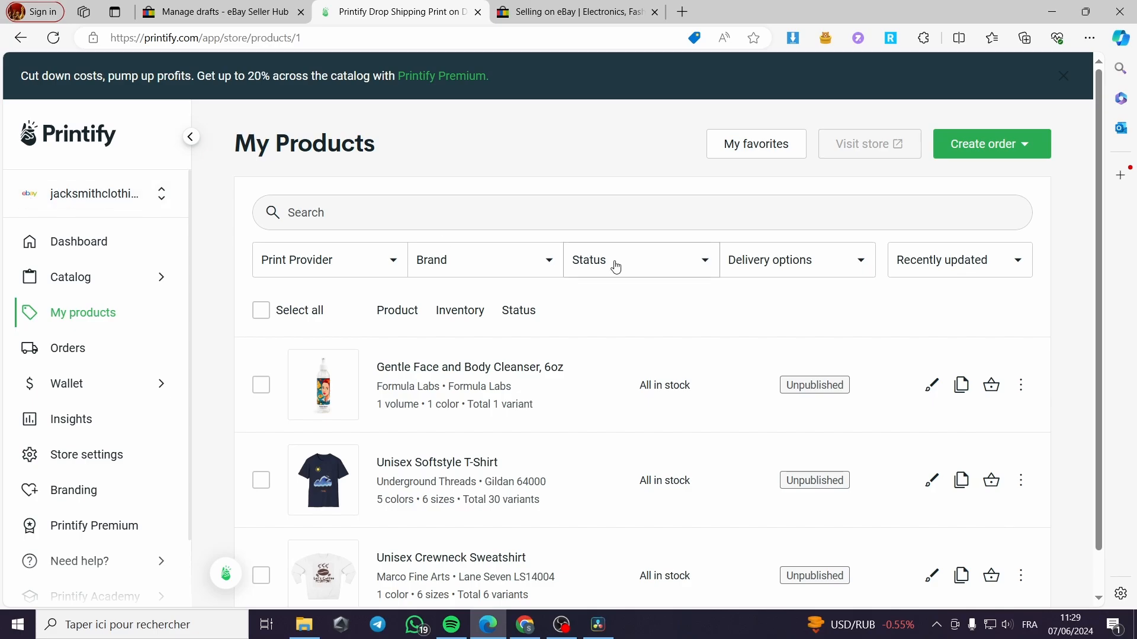
{"action": "left_click", "coordinate": [983, 153]}
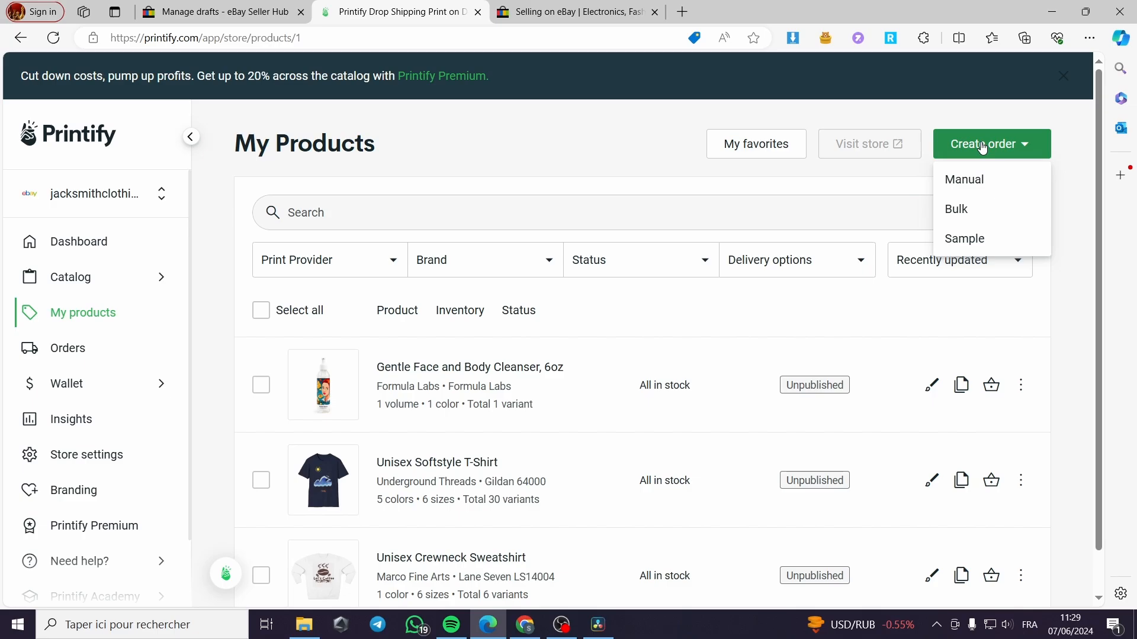
{"action": "left_click", "coordinate": [984, 148]}
- Choose the Bella+Canvas 3001 Unisex Jersey Short Sleeve Tee from the men's T-shirts catalog and start designing it
{"action": "mouse_move", "coordinate": [58, 286]}
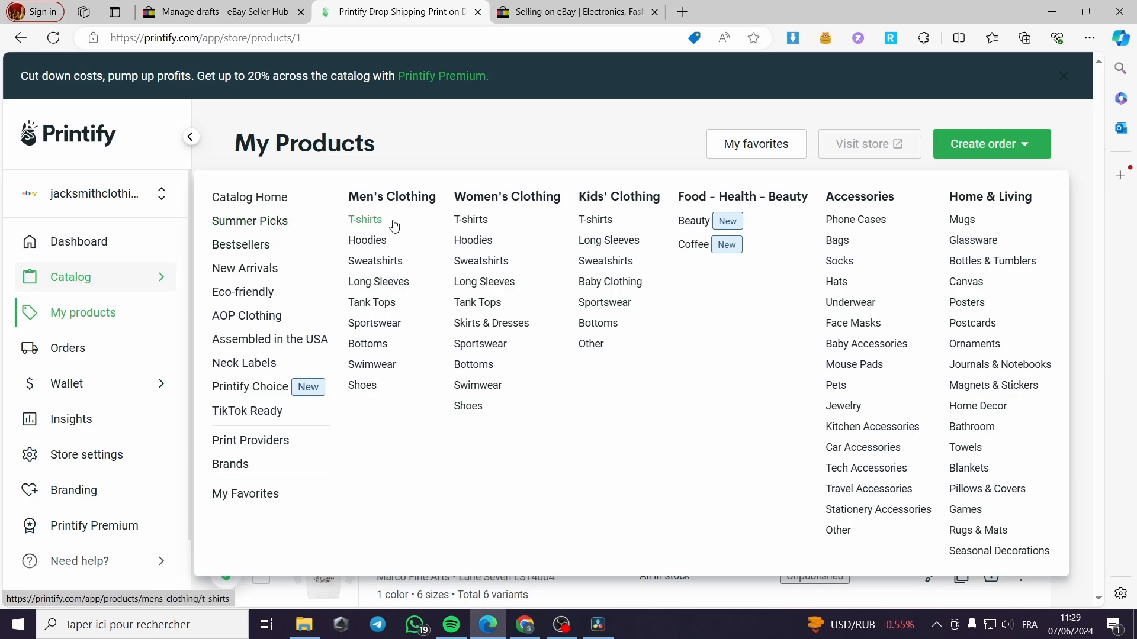
{"action": "left_click", "coordinate": [362, 226]}
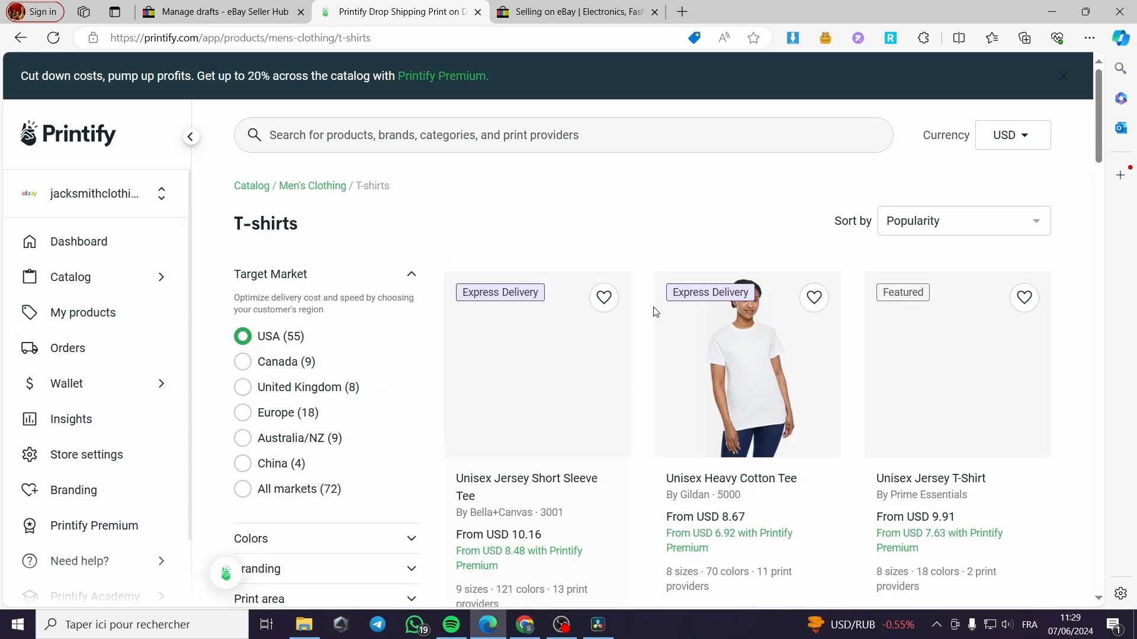
{"action": "scroll", "coordinate": [621, 332], "scroll_direction": "down", "scroll_amount": 3}
{"action": "scroll", "coordinate": [614, 348], "scroll_direction": "down", "scroll_amount": 3}
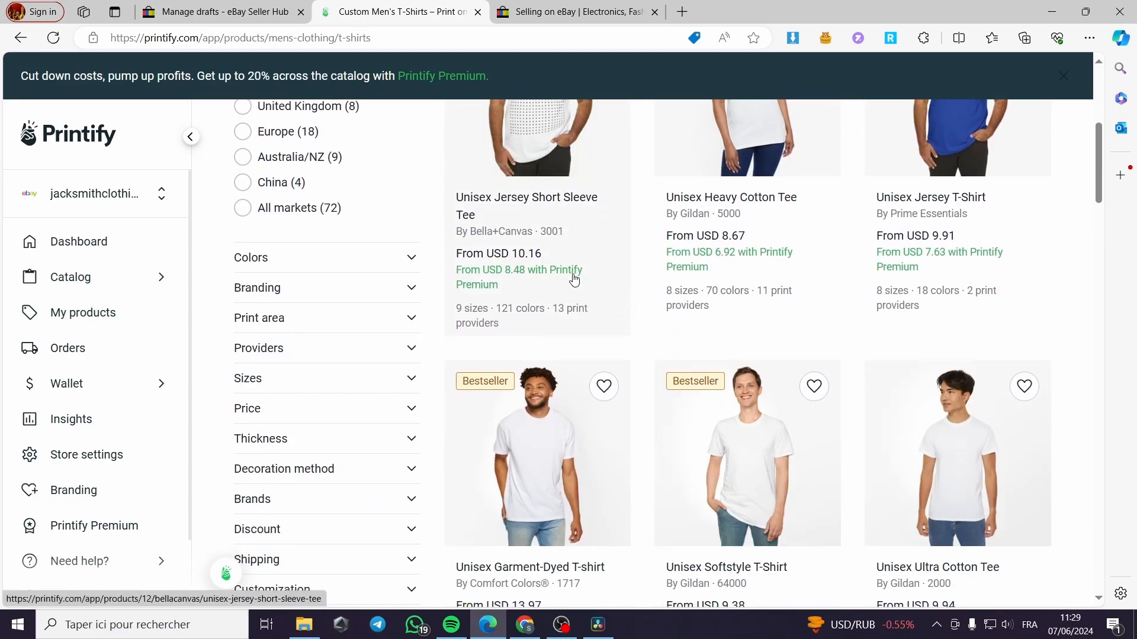
{"action": "left_click", "coordinate": [546, 198]}
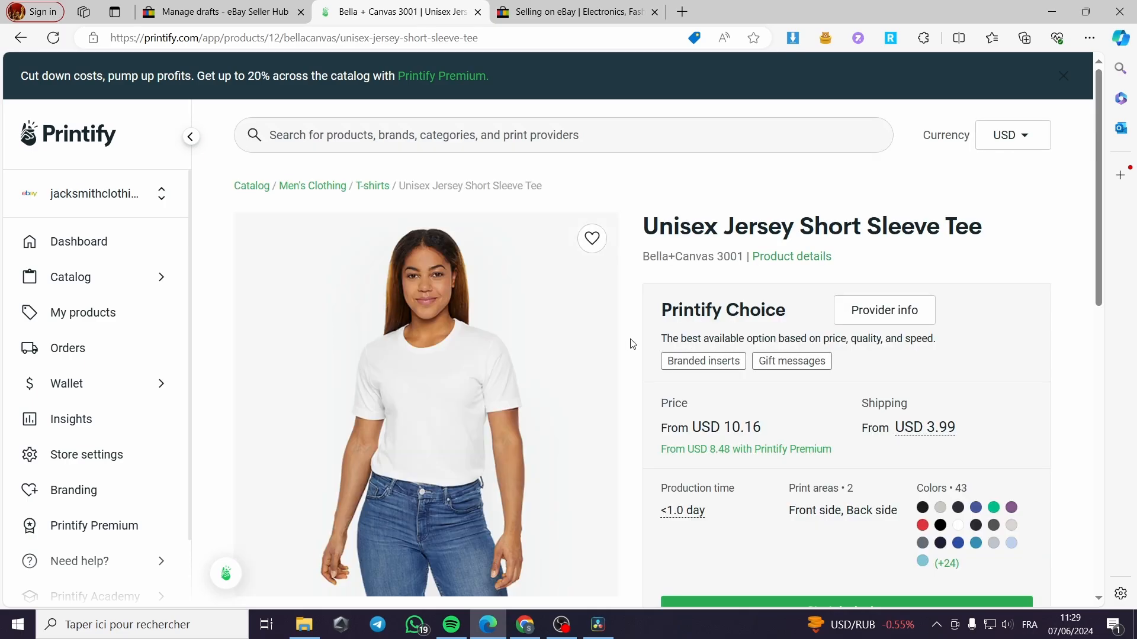
{"action": "scroll", "coordinate": [631, 344], "scroll_direction": "down", "scroll_amount": 2}
{"action": "scroll", "coordinate": [616, 343], "scroll_direction": "down", "scroll_amount": 4}
{"action": "left_click", "coordinate": [870, 241]}
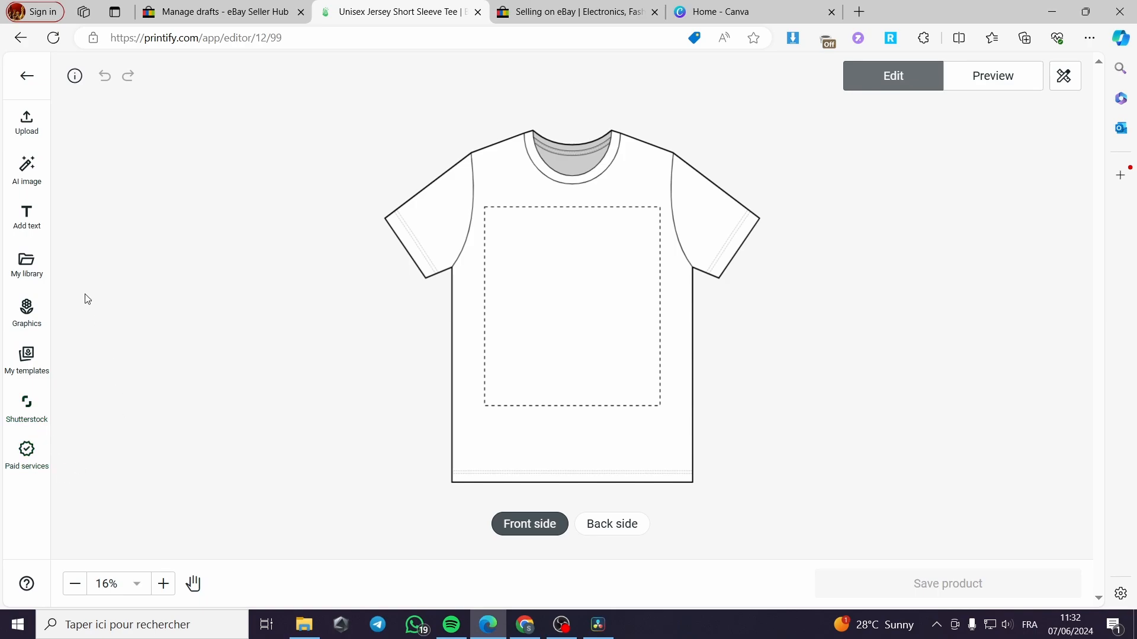
- Upload the Black_Illustrated_Coffee_Because_Adulting_Is_Hard T-shirt PNG from the device's downloads folder onto the shirt's front side
{"action": "left_click", "coordinate": [28, 121]}
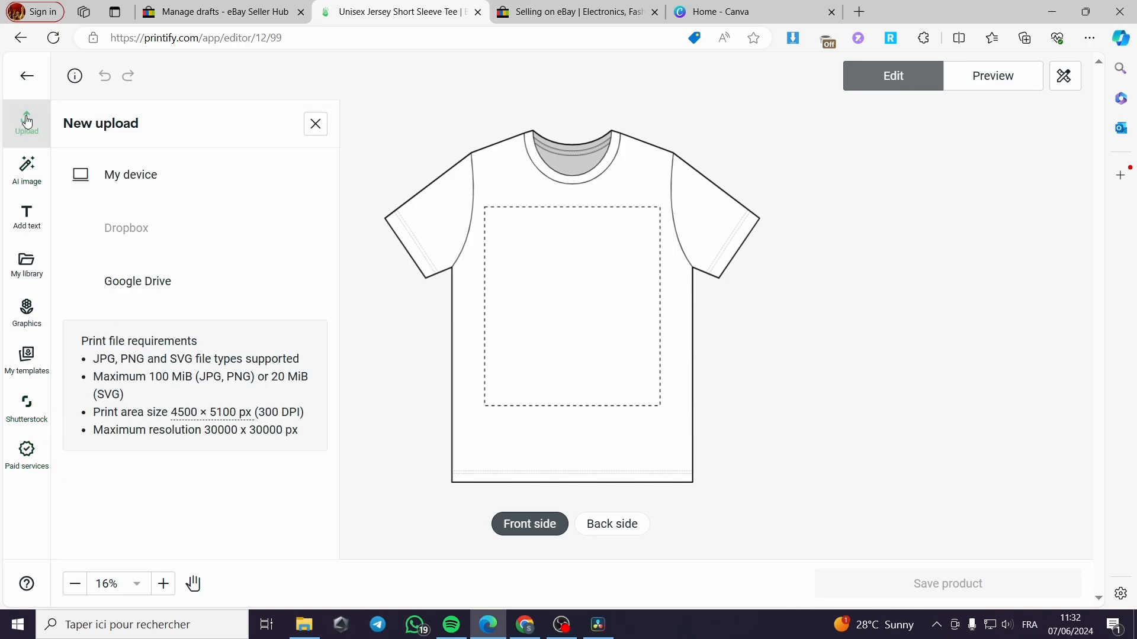
{"action": "left_click", "coordinate": [148, 181]}
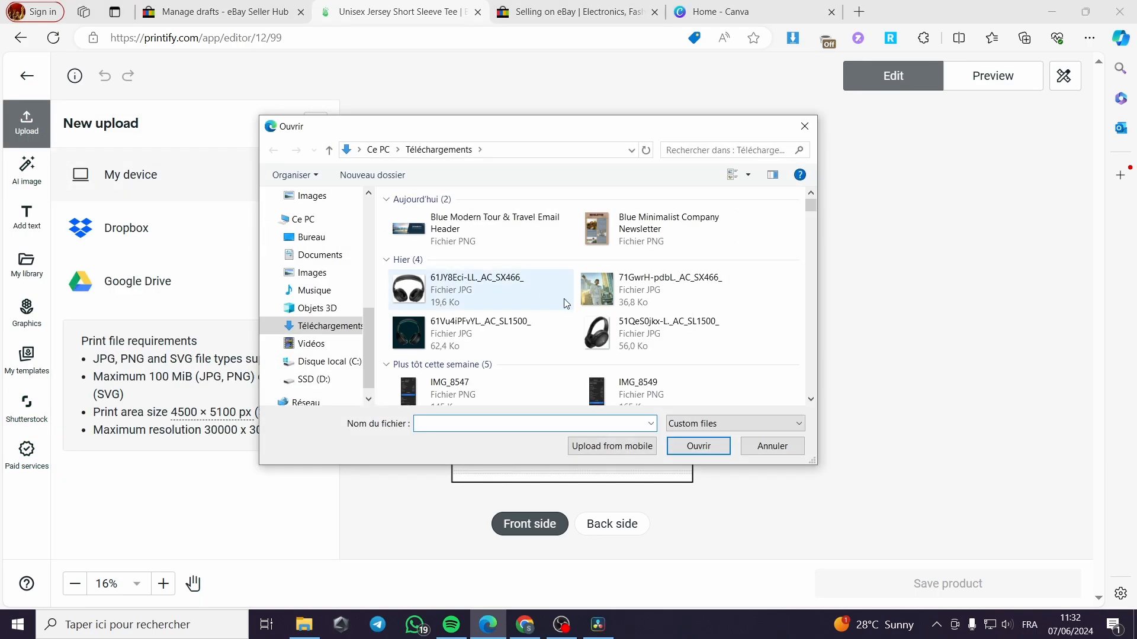
{"action": "scroll", "coordinate": [592, 296], "scroll_direction": "down", "scroll_amount": 5}
{"action": "left_click_drag", "start_coordinate": [811, 225], "coordinate": [811, 265]}
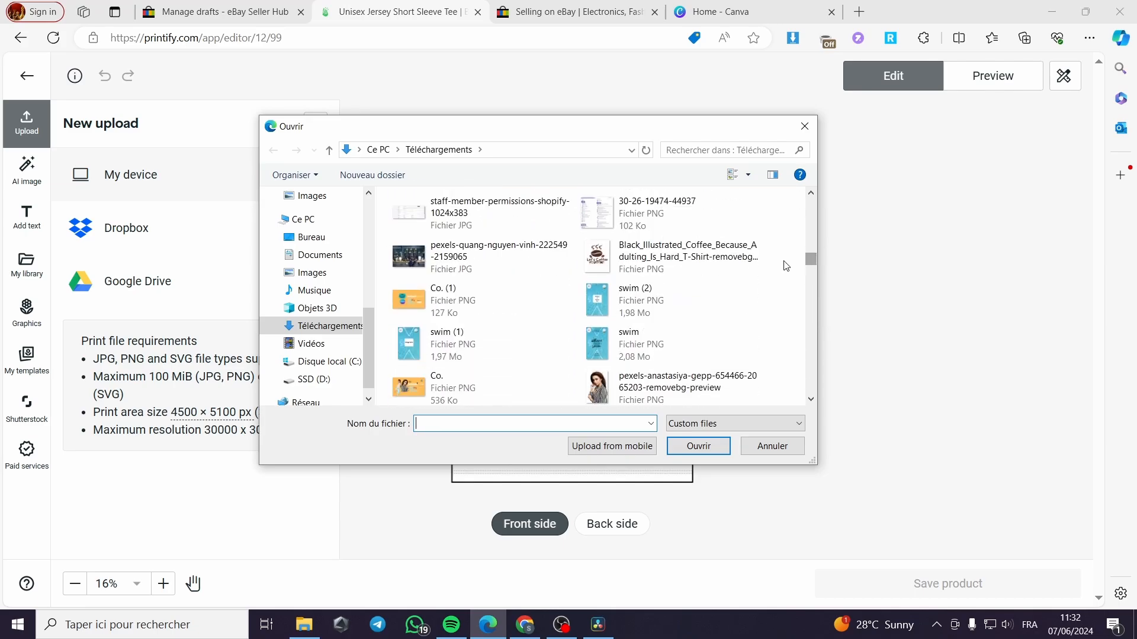
{"action": "double_click", "coordinate": [681, 262]}
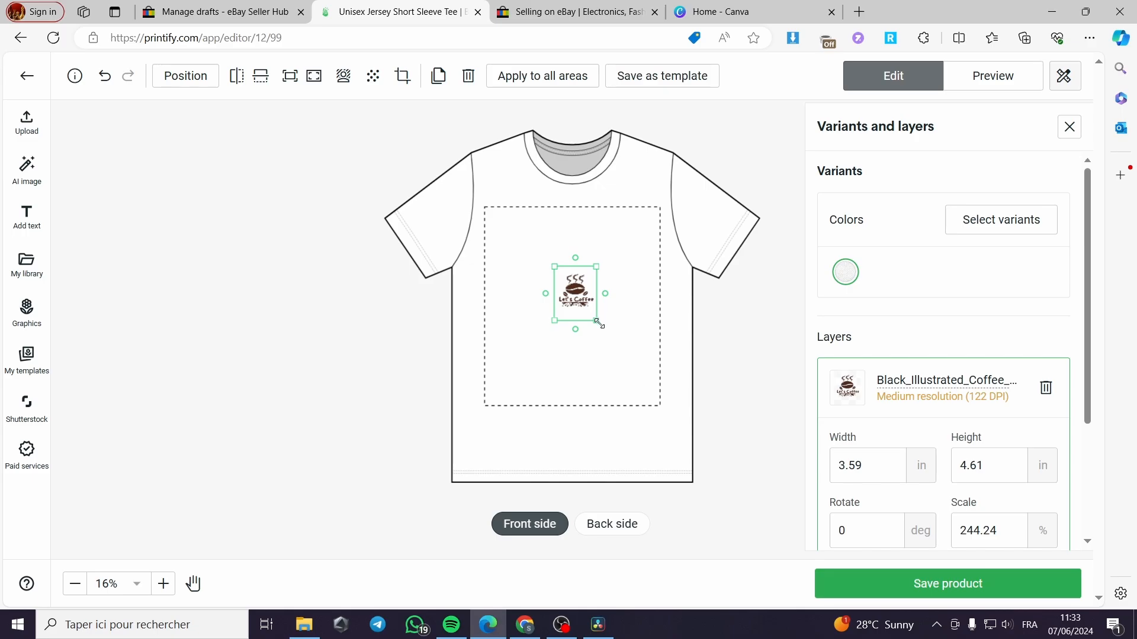
- View the Canva home page as a place to create designs, and return to the shirt editor in Printify
{"action": "left_click", "coordinate": [728, 11]}
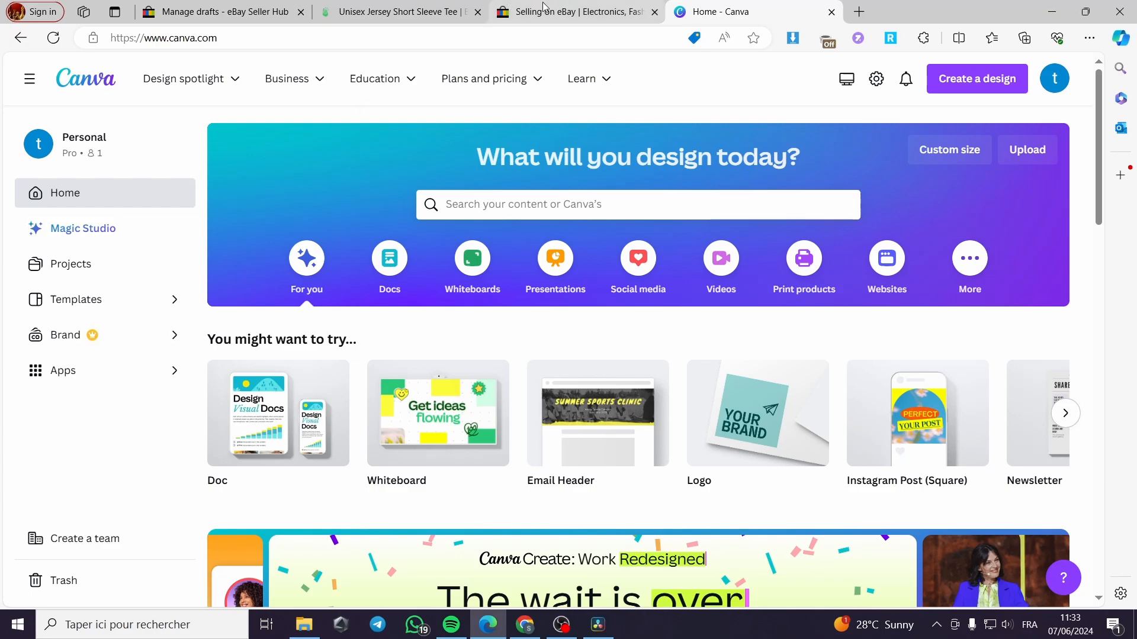
{"action": "left_click", "coordinate": [403, 11]}
{"action": "left_click", "coordinate": [728, 11]}
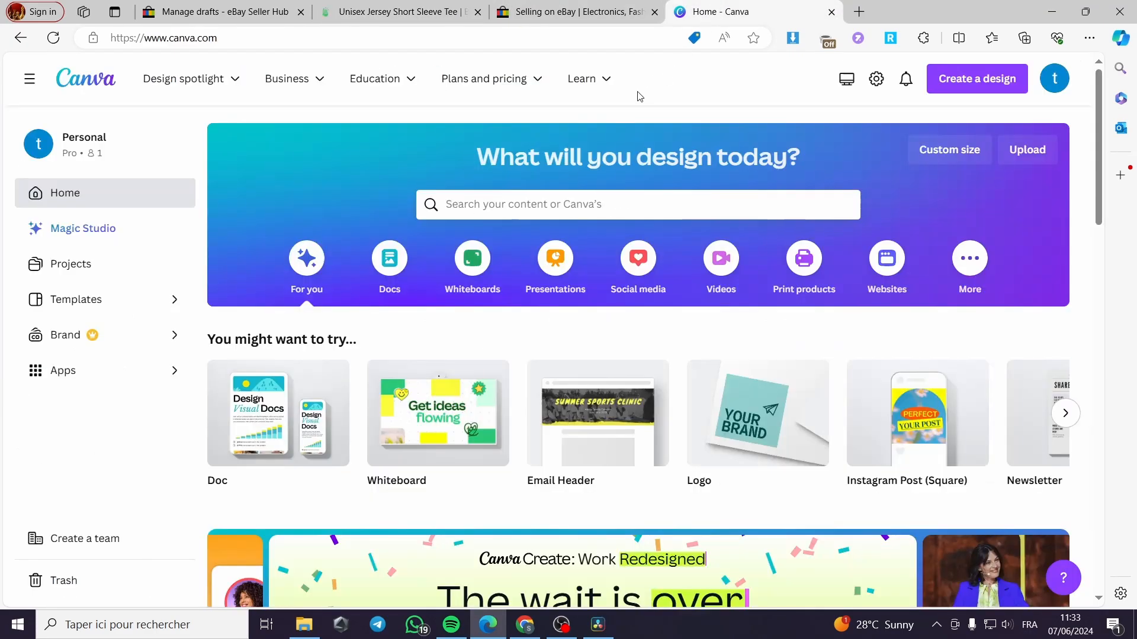
{"action": "left_click", "coordinate": [385, 11]}
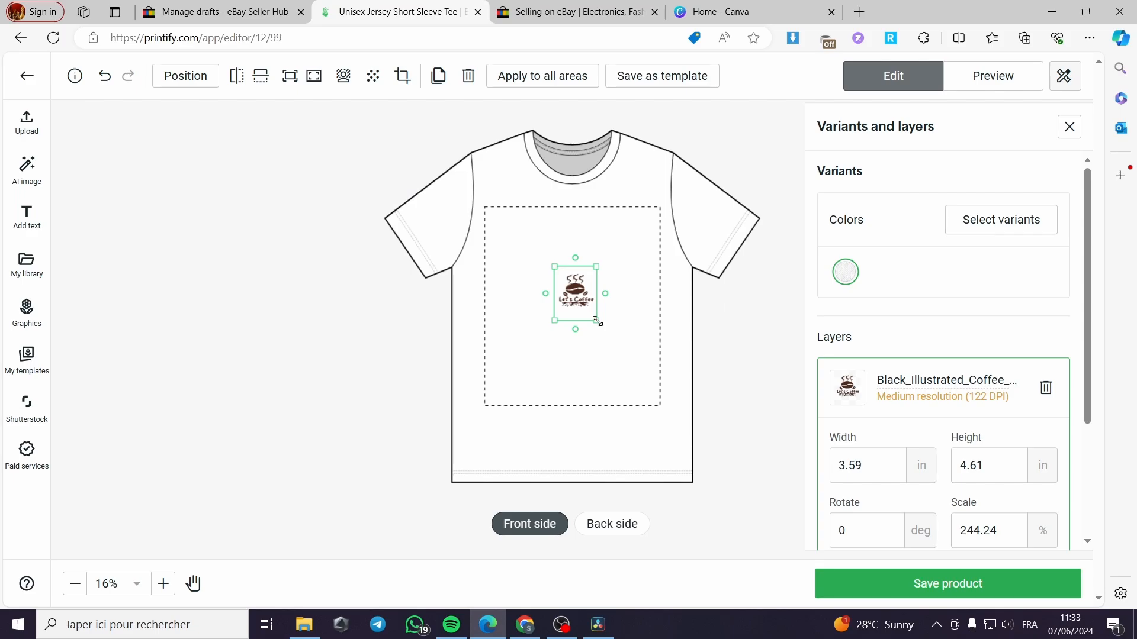
- Enlarge the coffee design to about 16.6 × 21.3 in and position it over the print area on the shirt front
{"action": "left_click_drag", "start_coordinate": [597, 320], "coordinate": [683, 432]}
{"action": "left_click_drag", "start_coordinate": [638, 401], "coordinate": [579, 341]}
{"action": "left_click_drag", "start_coordinate": [624, 375], "coordinate": [705, 468]}
{"action": "left_click_drag", "start_coordinate": [634, 418], "coordinate": [601, 388]}
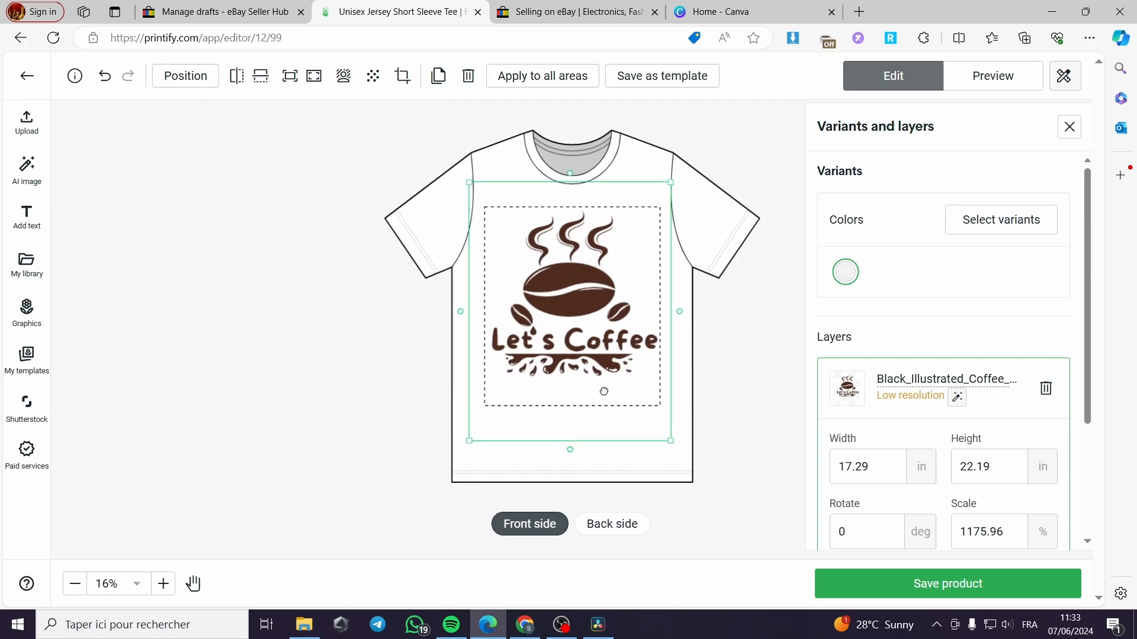
{"action": "left_click_drag", "start_coordinate": [671, 443], "coordinate": [639, 396]}
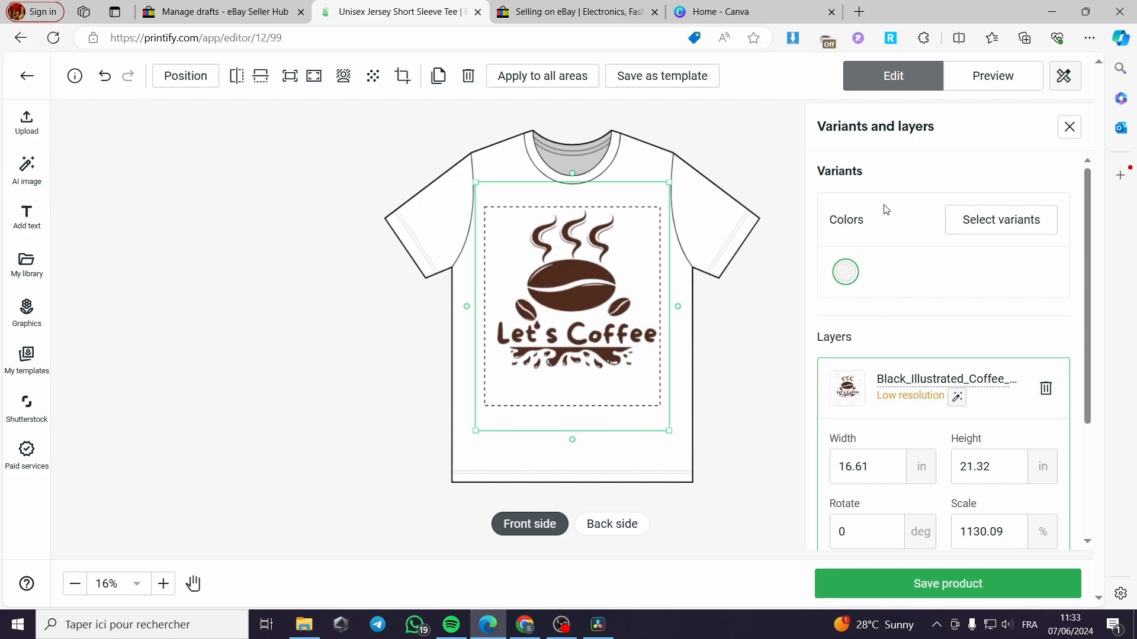
- Add the Silver and Athletic Heather color variants to the shirt, trying Asphalt and deselecting it again
{"action": "left_click", "coordinate": [1007, 222]}
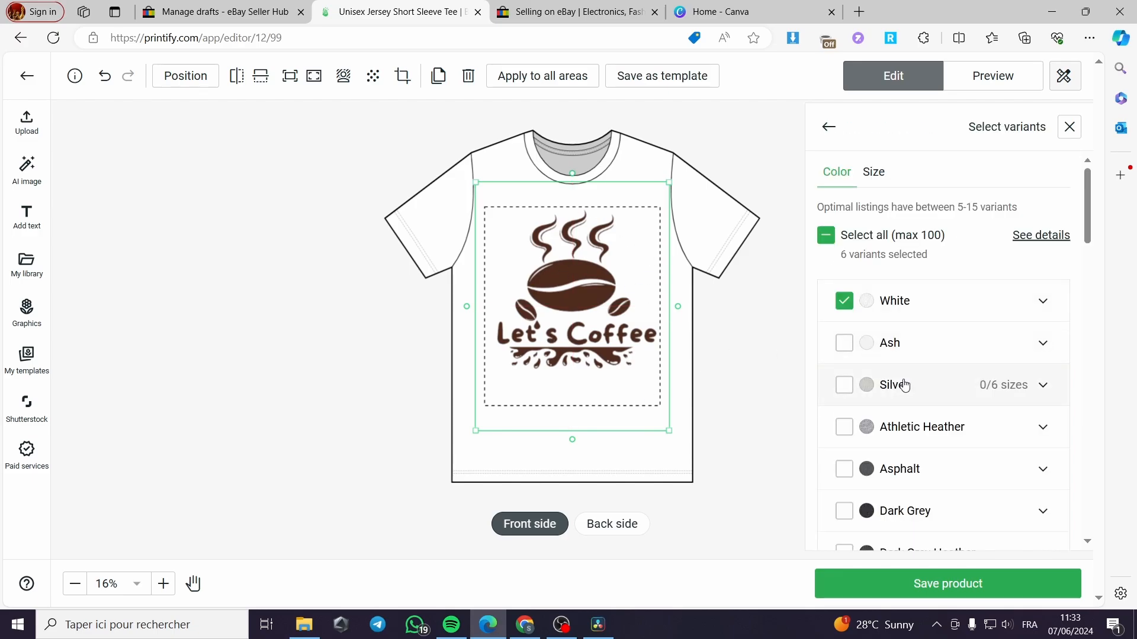
{"action": "left_click", "coordinate": [844, 386]}
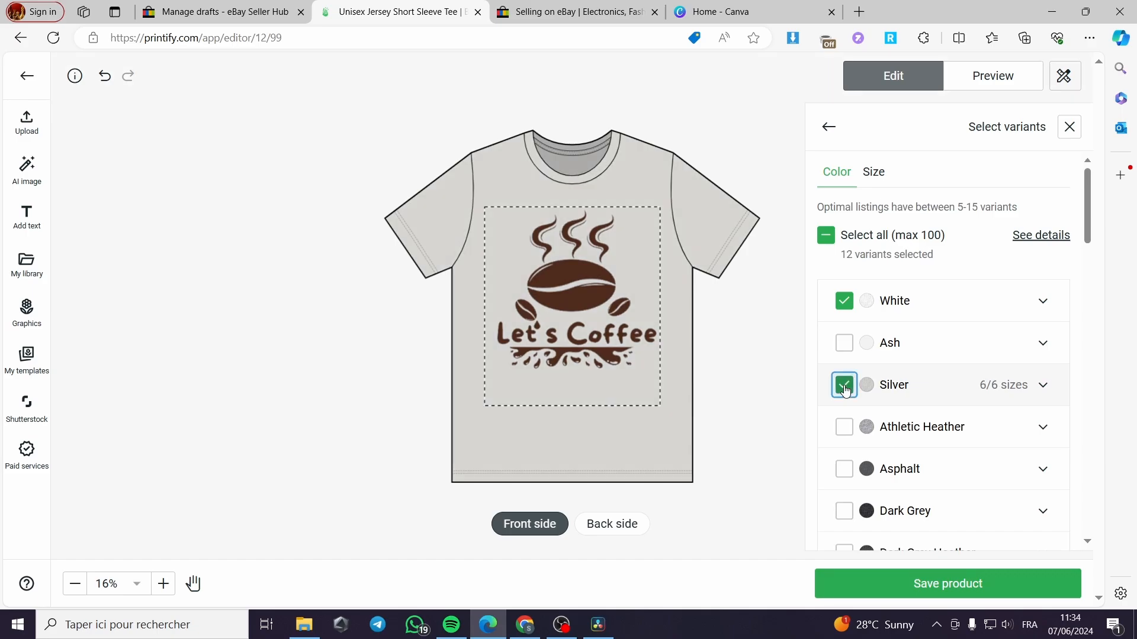
{"action": "left_click", "coordinate": [843, 429]}
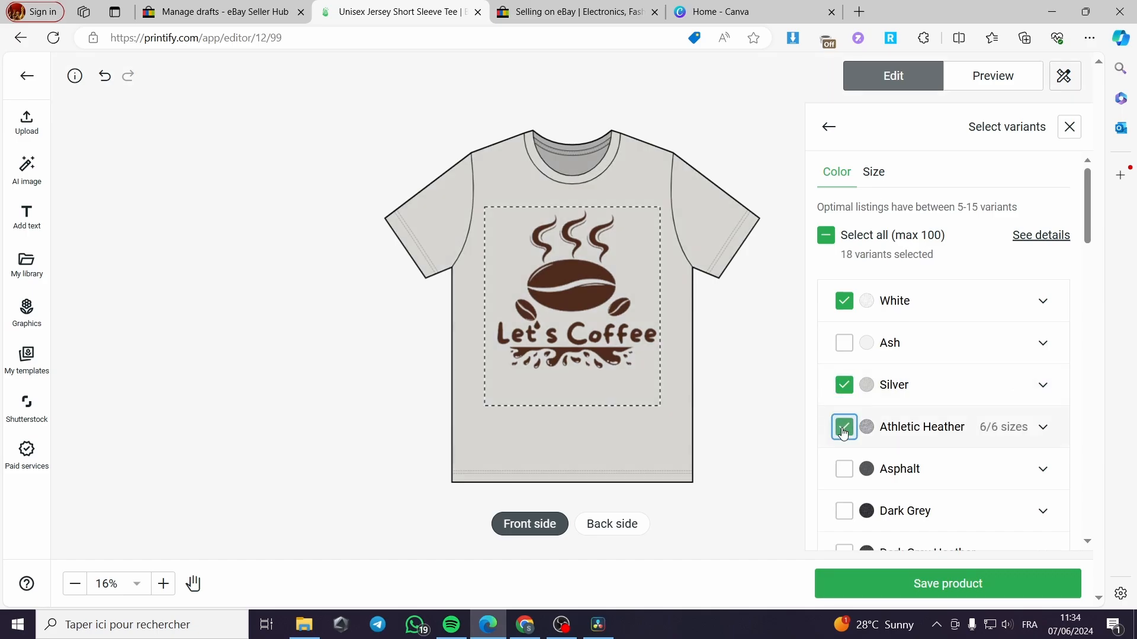
{"action": "left_click", "coordinate": [843, 470]}
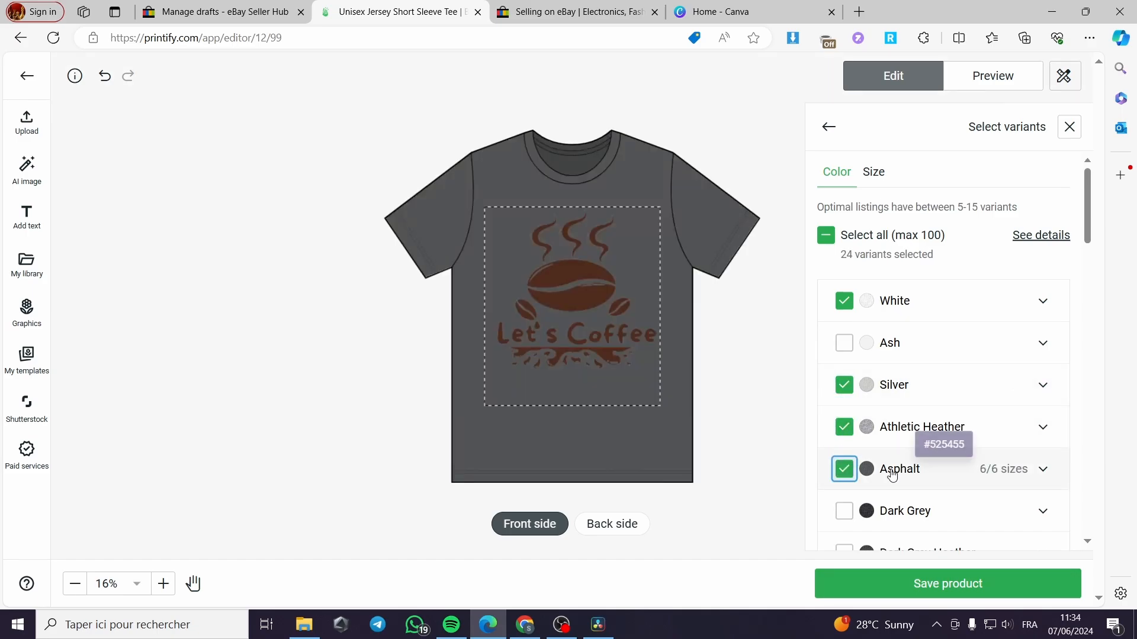
{"action": "left_click", "coordinate": [844, 469]}
- Add the Heather Red, Red and Maroon color variants to the shirt, trying Brown and deselecting it again
{"action": "scroll", "coordinate": [869, 453], "scroll_direction": "down", "scroll_amount": 4}
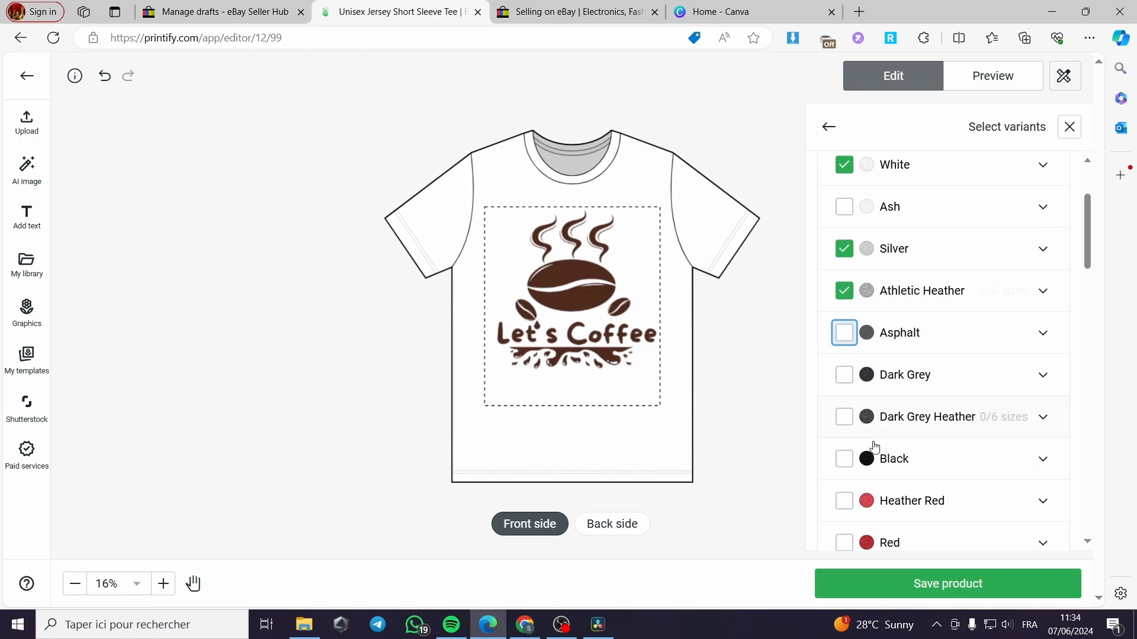
{"action": "left_click", "coordinate": [844, 416]}
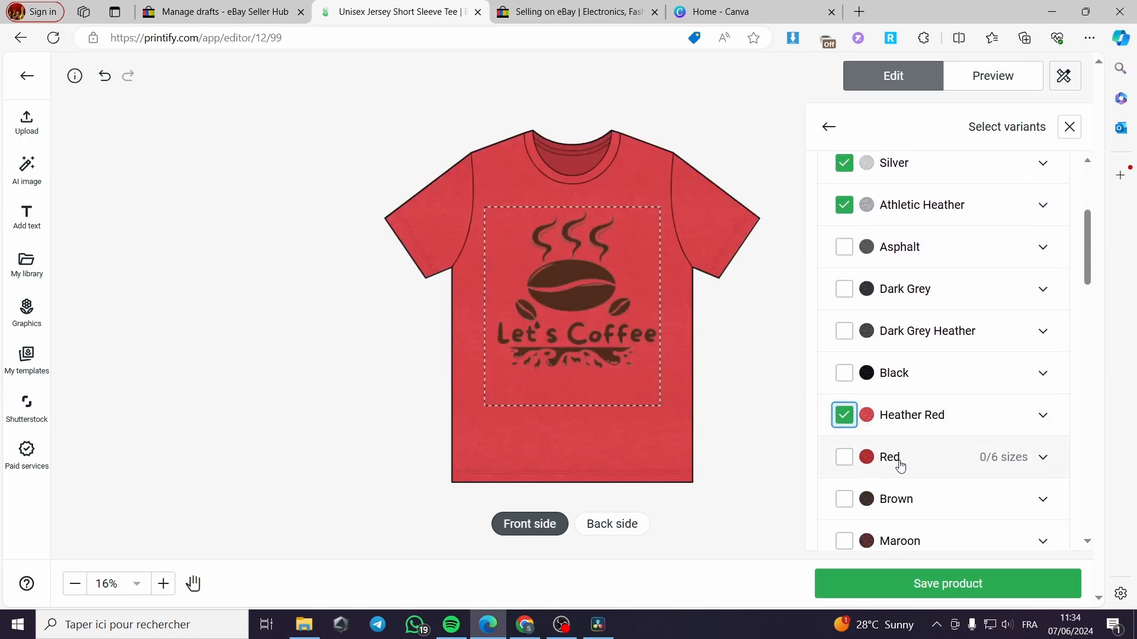
{"action": "left_click", "coordinate": [844, 460]}
{"action": "scroll", "coordinate": [847, 450], "scroll_direction": "down", "scroll_amount": 3}
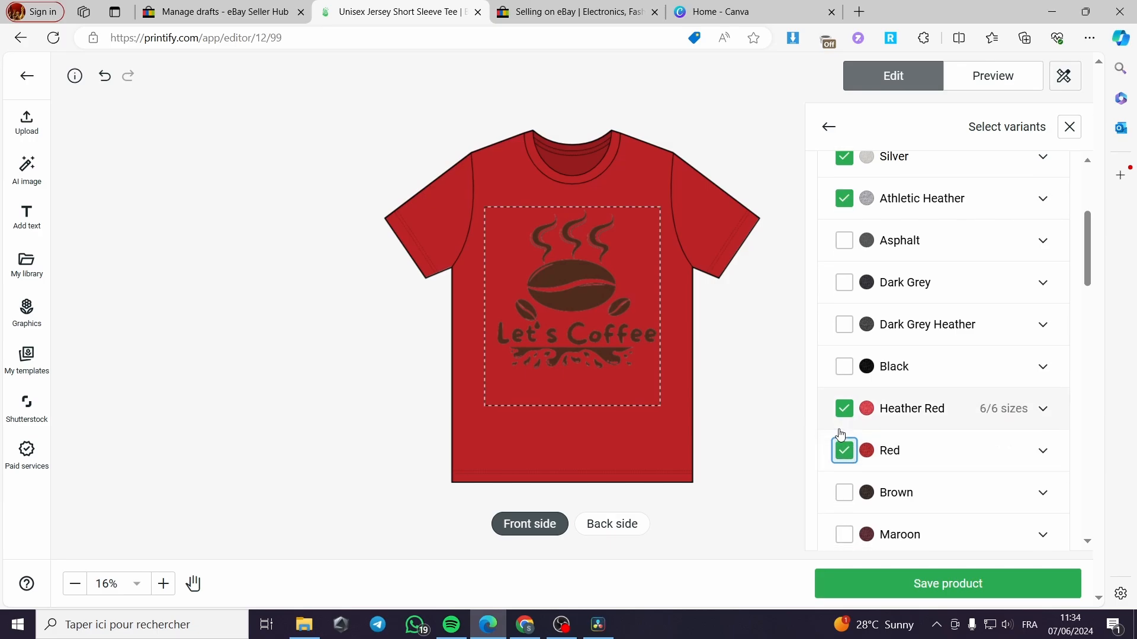
{"action": "left_click", "coordinate": [844, 352]}
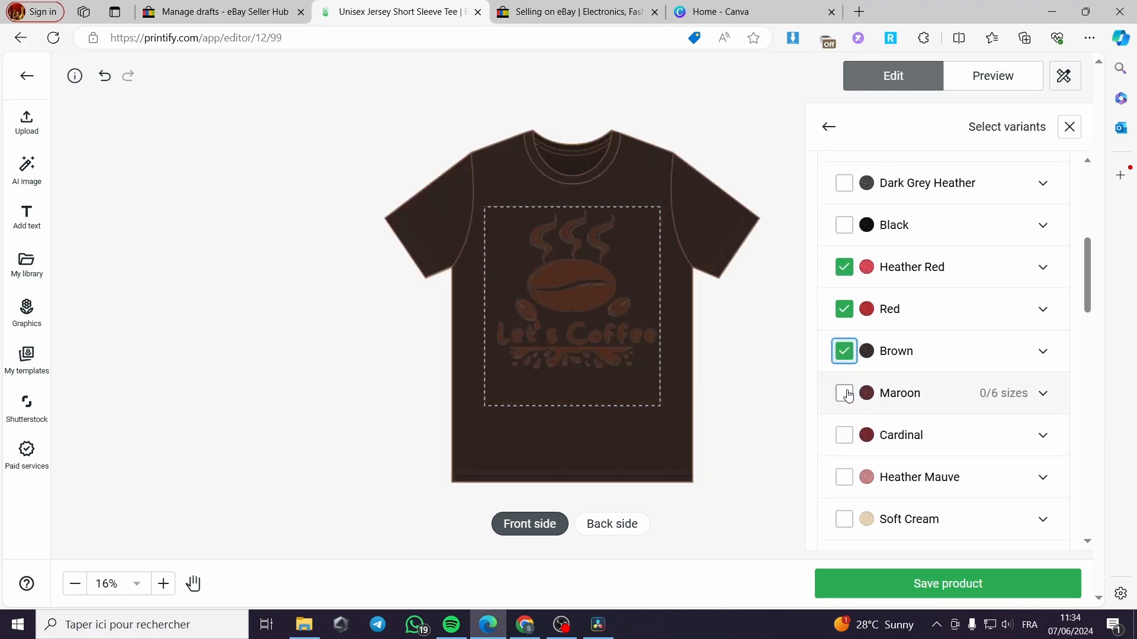
{"action": "left_click", "coordinate": [844, 352]}
{"action": "left_click", "coordinate": [846, 393]}
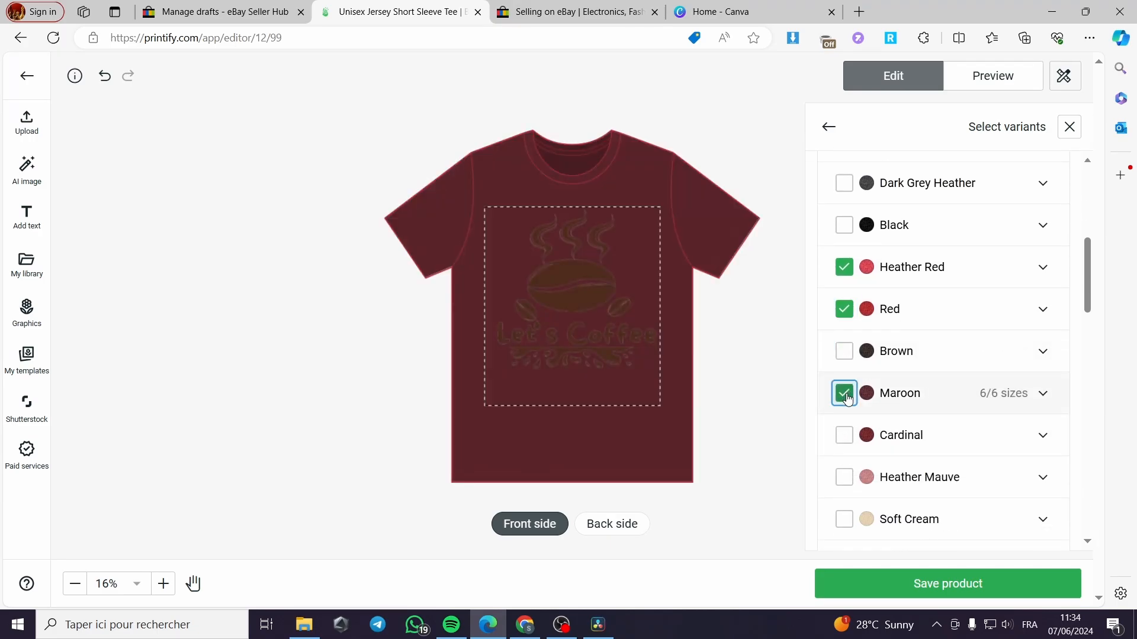
- Remove the Maroon color variant and add Soft Cream, trying Cardinal and deselecting it again
{"action": "left_click", "coordinate": [846, 392]}
{"action": "left_click", "coordinate": [845, 436]}
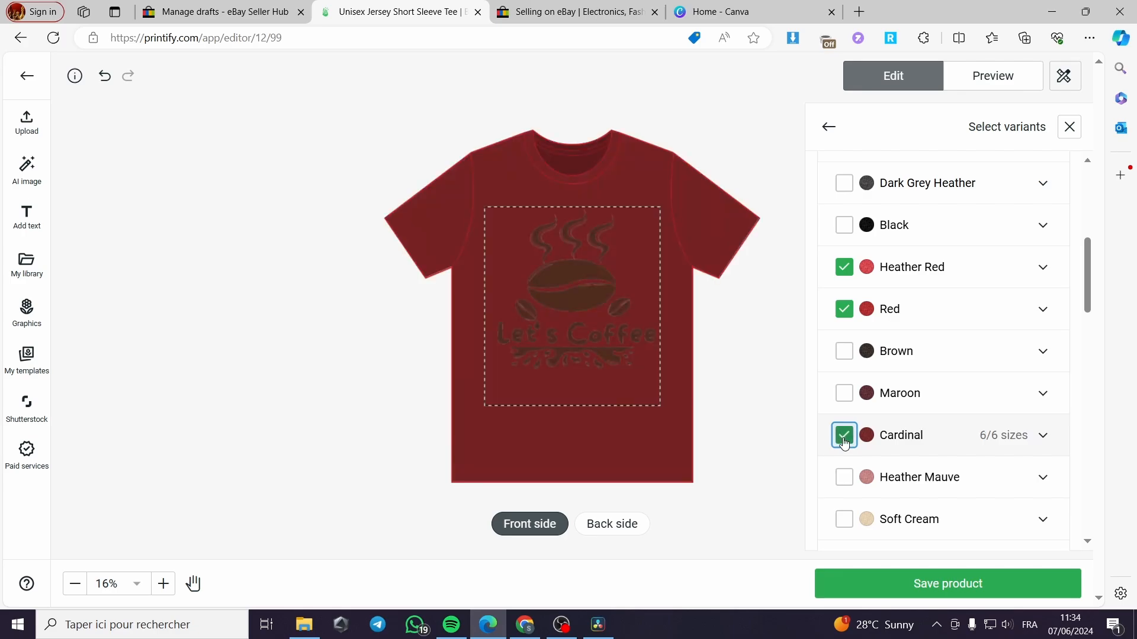
{"action": "left_click", "coordinate": [845, 436]}
{"action": "left_click", "coordinate": [845, 520]}
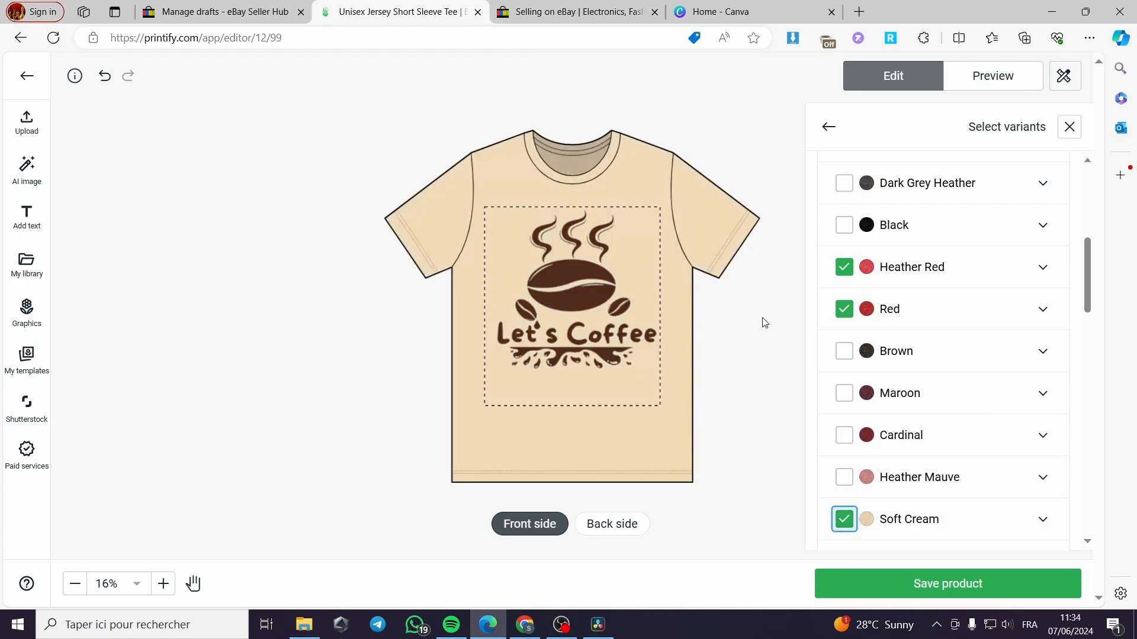
{"action": "scroll", "coordinate": [947, 360], "scroll_direction": "up", "scroll_amount": 10}
{"action": "scroll", "coordinate": [651, 332], "scroll_direction": "up", "scroll_amount": 3}
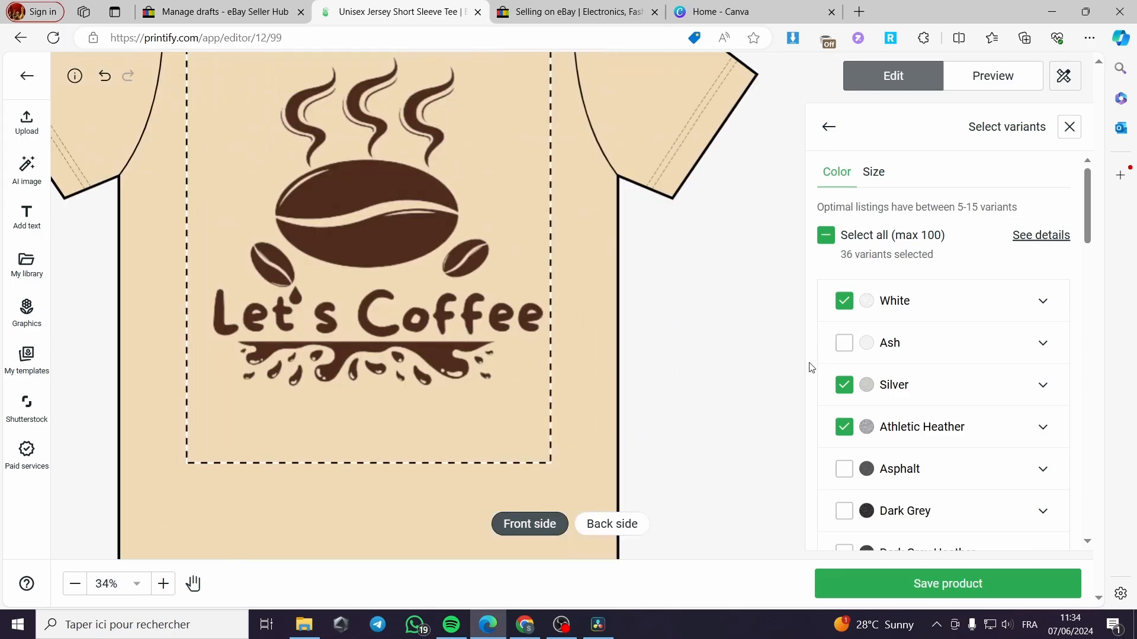
{"action": "scroll", "coordinate": [606, 328], "scroll_direction": "down", "scroll_amount": 1}
{"action": "scroll", "coordinate": [606, 328], "scroll_direction": "down", "scroll_amount": 2}
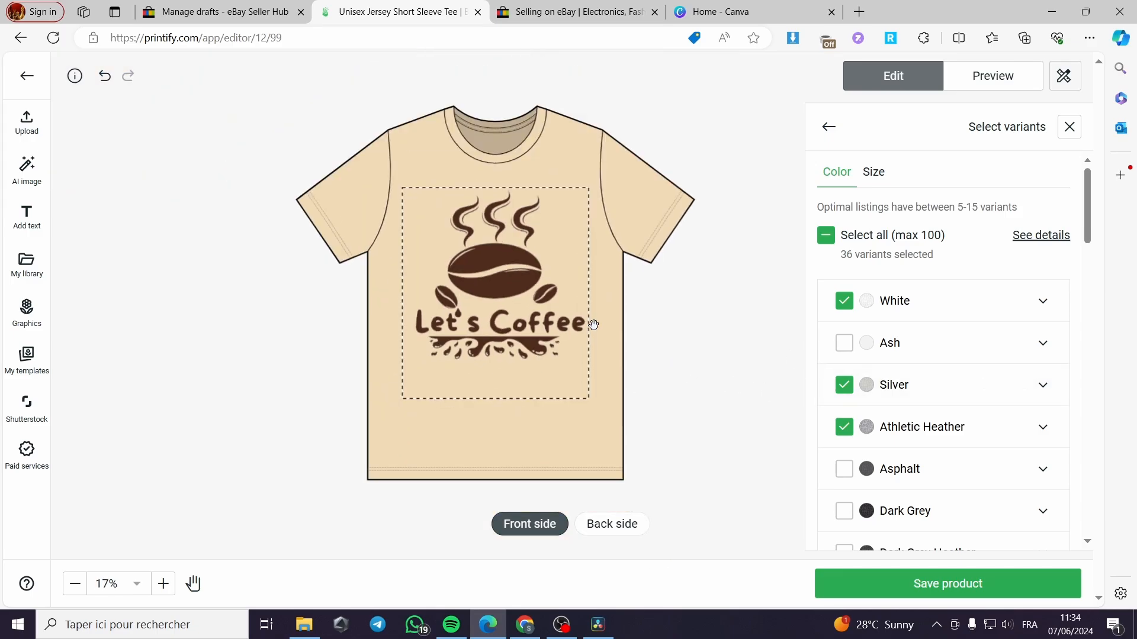
- Add the text "Coffee Time" in the Alex Brush handwriting font to the back side of the shirt
{"action": "left_click", "coordinate": [598, 526]}
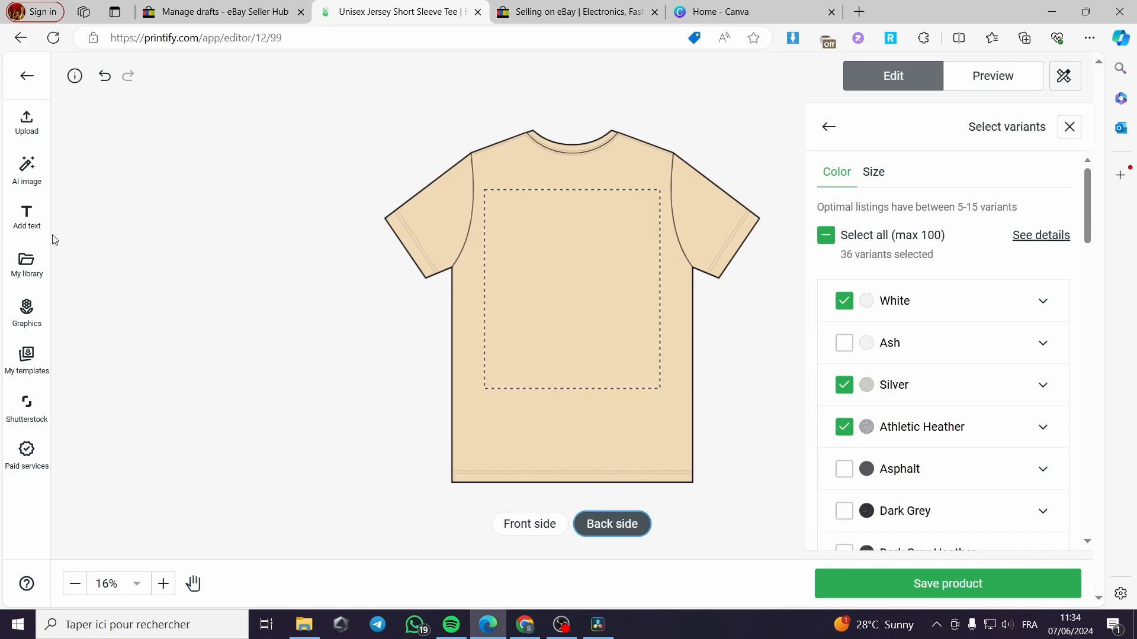
{"action": "left_click", "coordinate": [27, 218]}
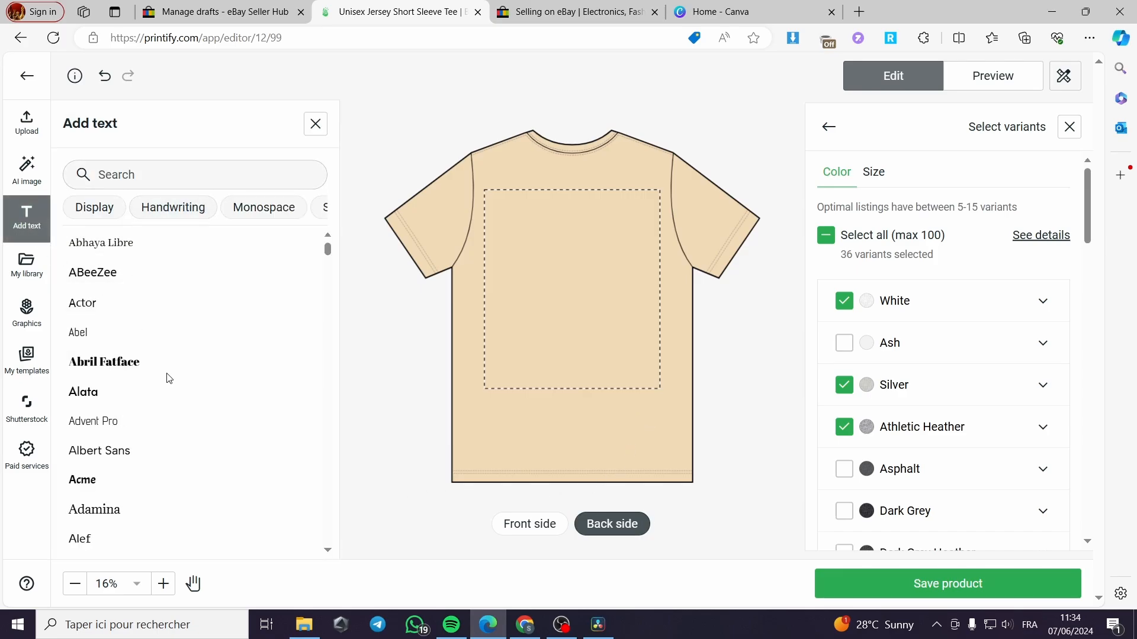
{"action": "left_click", "coordinate": [196, 211]}
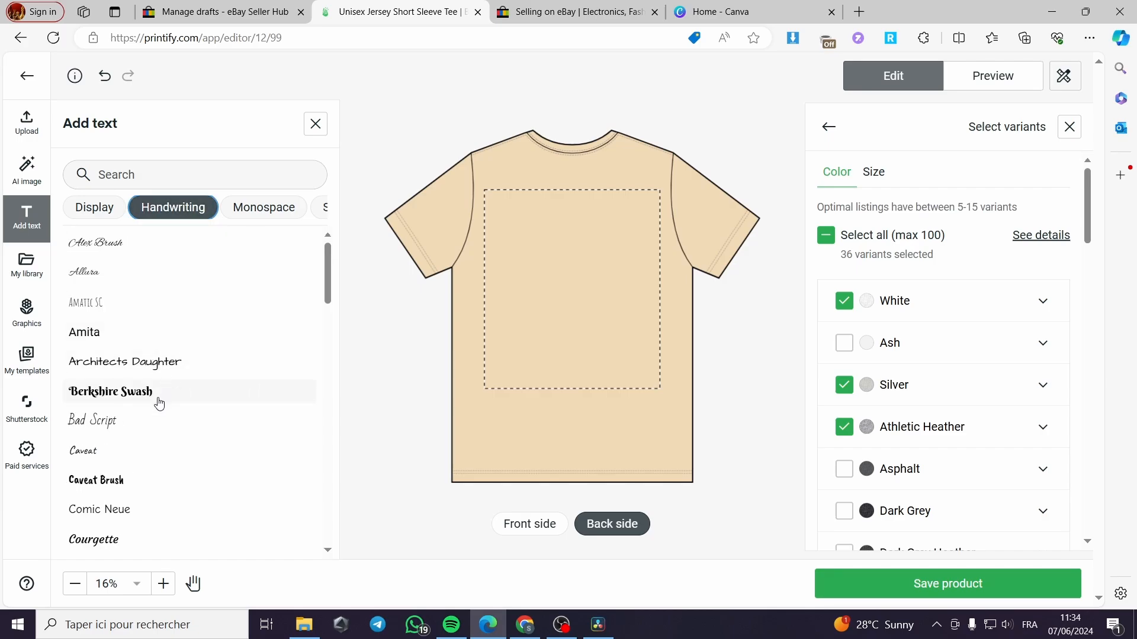
{"action": "left_click", "coordinate": [138, 248]}
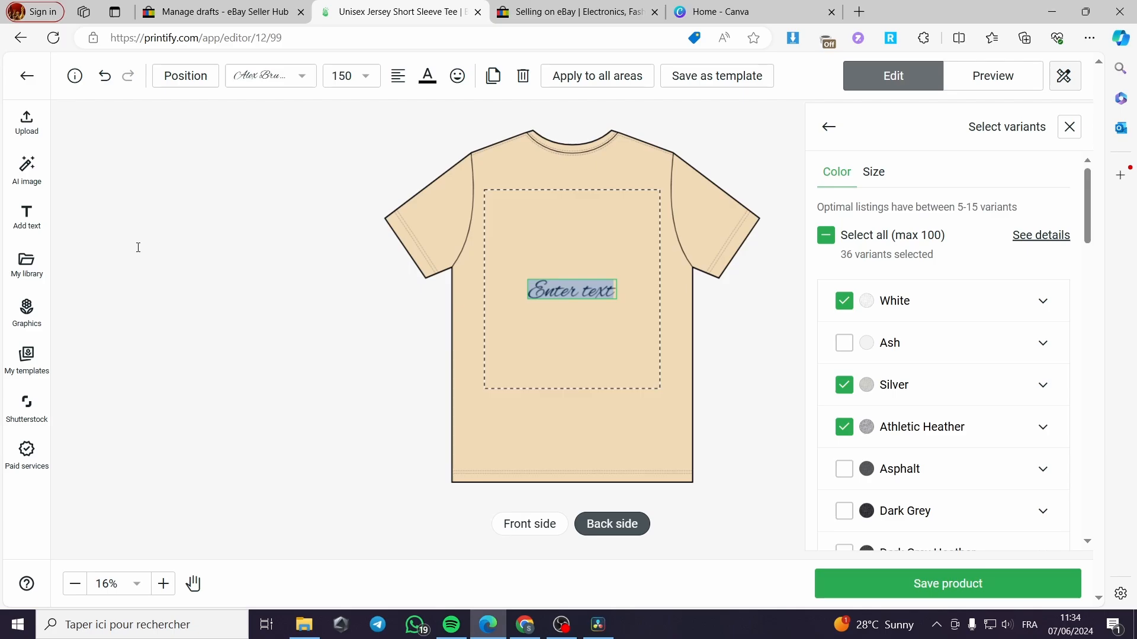
{"action": "type", "text": "Cof"}
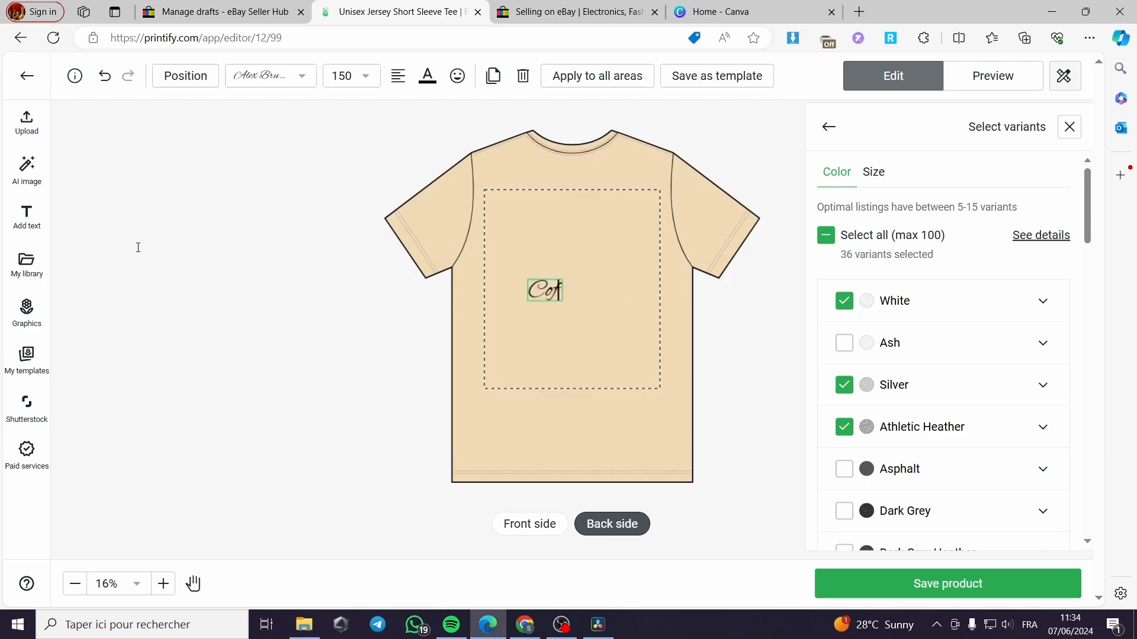
{"action": "type", "text": "fee Time"}
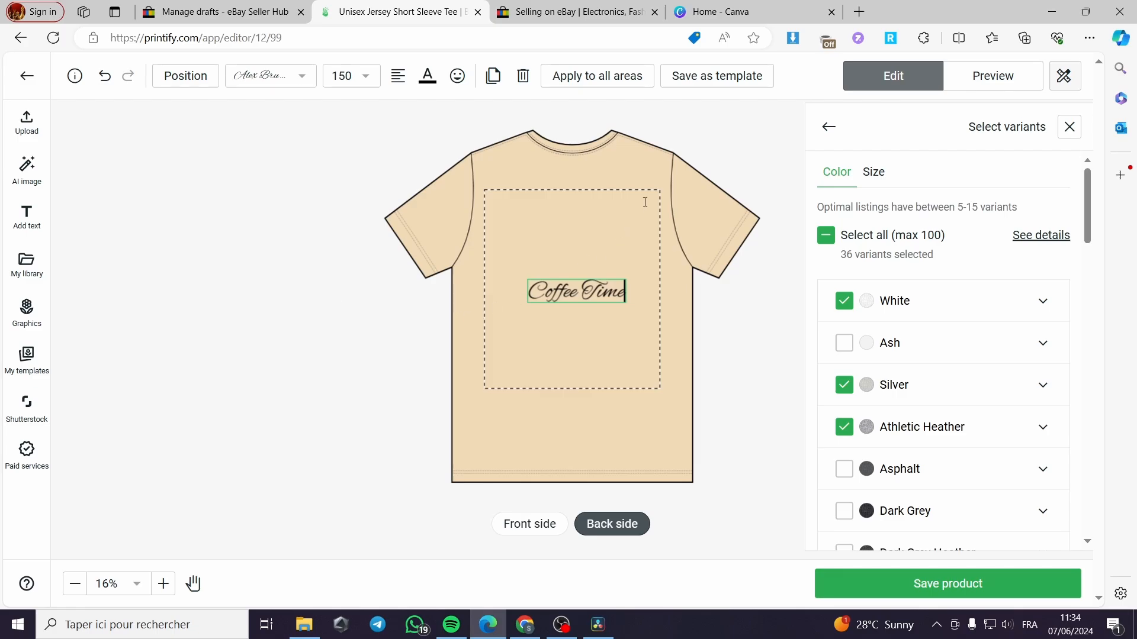
- Enlarge the "Coffee Time" text to nearly the full print area width and move it to the area's upper edge
{"action": "left_click", "coordinate": [700, 318]}
{"action": "left_click", "coordinate": [605, 290]}
{"action": "left_click_drag", "start_coordinate": [621, 306], "coordinate": [655, 303]}
{"action": "left_click_drag", "start_coordinate": [591, 286], "coordinate": [591, 219]}
{"action": "left_click", "coordinate": [761, 331]}
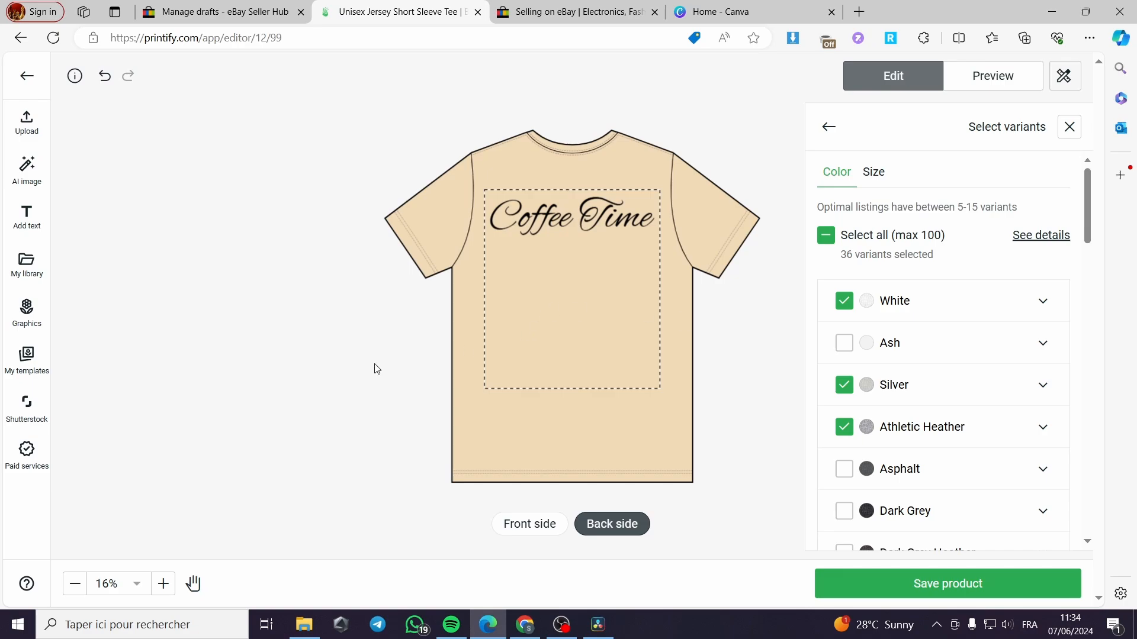
- Browse the built-in graphics library from the text elements to the retro vibes, and check the Canva home page before returning to Printify
{"action": "left_click", "coordinate": [27, 314]}
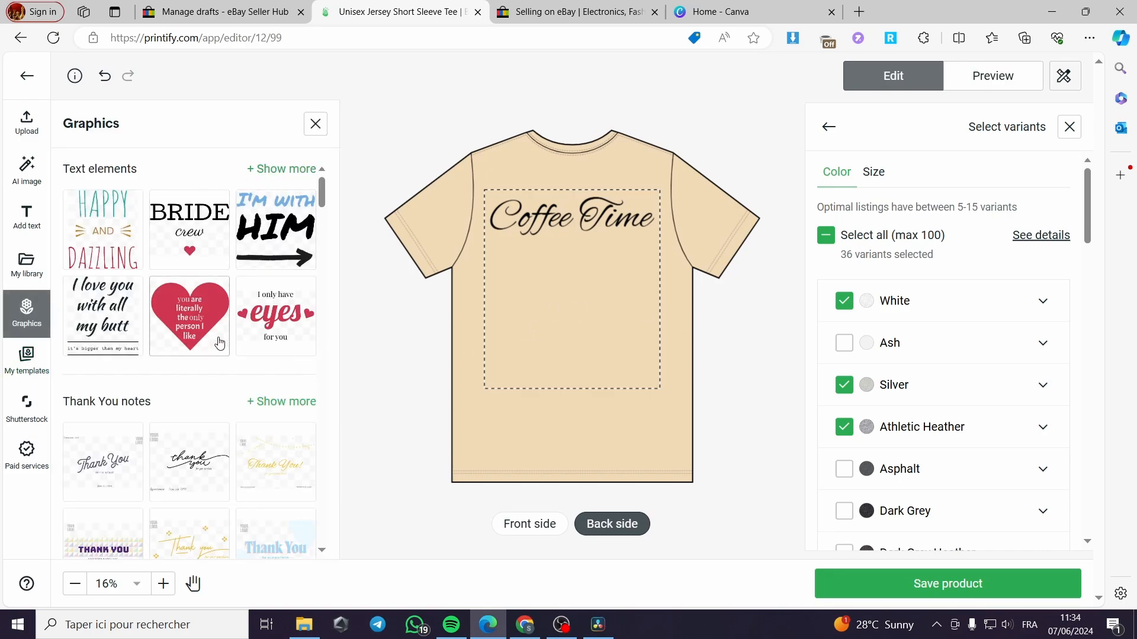
{"action": "scroll", "coordinate": [228, 340], "scroll_direction": "down", "scroll_amount": 6}
{"action": "scroll", "coordinate": [231, 349], "scroll_direction": "down", "scroll_amount": 3}
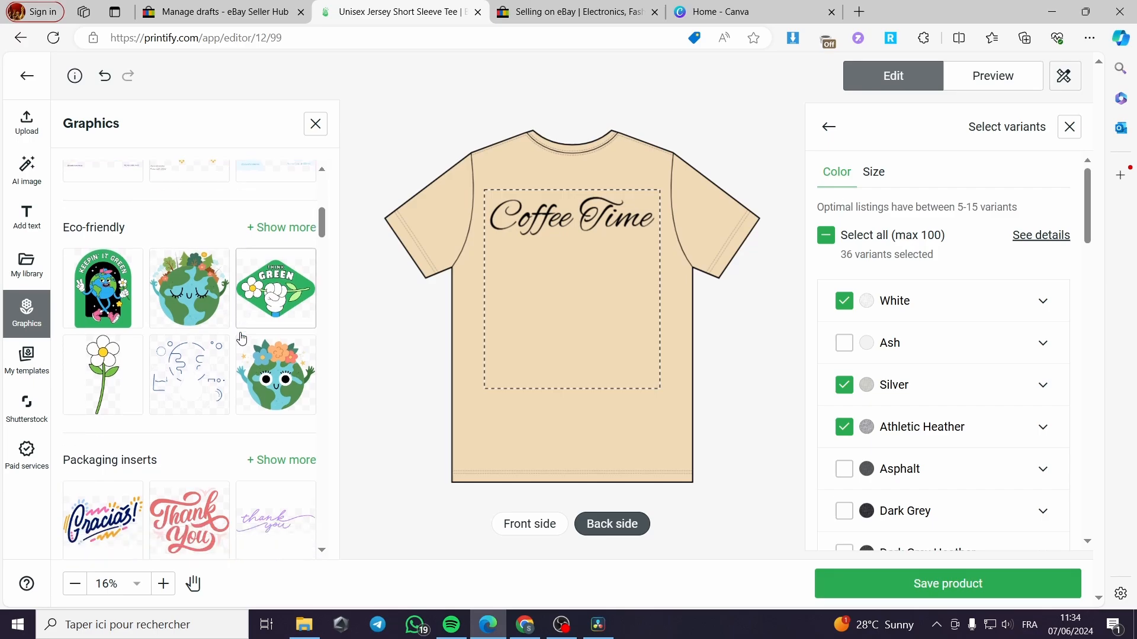
{"action": "scroll", "coordinate": [201, 425], "scroll_direction": "up", "scroll_amount": 7}
{"action": "scroll", "coordinate": [225, 356], "scroll_direction": "up", "scroll_amount": 1}
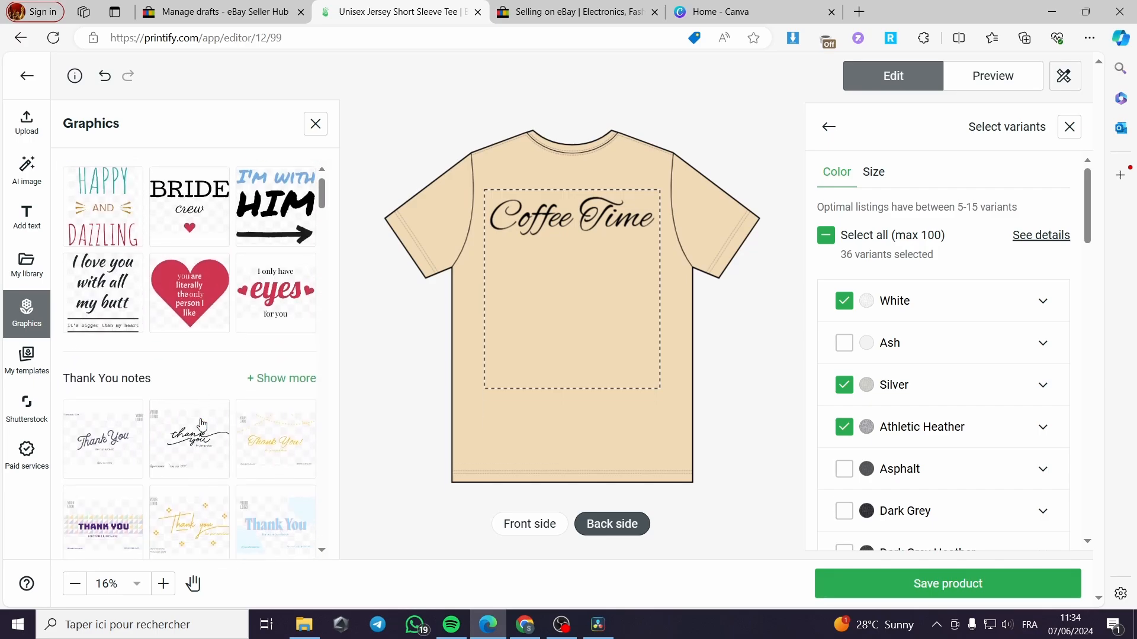
{"action": "scroll", "coordinate": [248, 284], "scroll_direction": "down", "scroll_amount": 1}
{"action": "scroll", "coordinate": [267, 225], "scroll_direction": "up", "scroll_amount": 1}
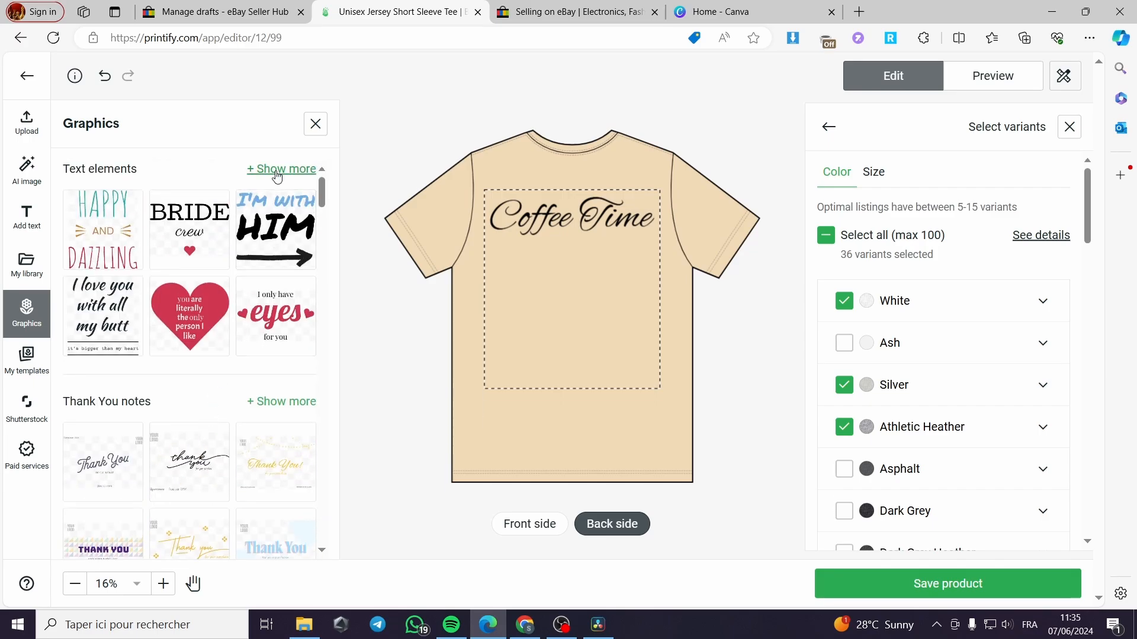
{"action": "scroll", "coordinate": [237, 325], "scroll_direction": "down", "scroll_amount": 9}
{"action": "scroll", "coordinate": [240, 329], "scroll_direction": "down", "scroll_amount": 9}
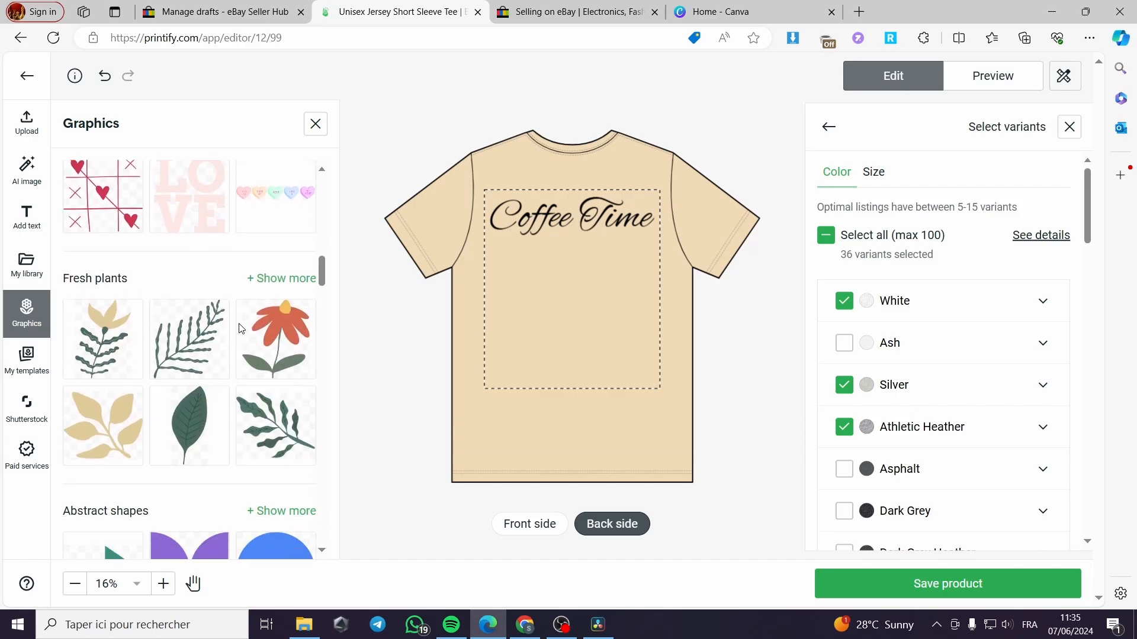
{"action": "scroll", "coordinate": [237, 331], "scroll_direction": "up", "scroll_amount": 2}
{"action": "scroll", "coordinate": [236, 330], "scroll_direction": "down", "scroll_amount": 10}
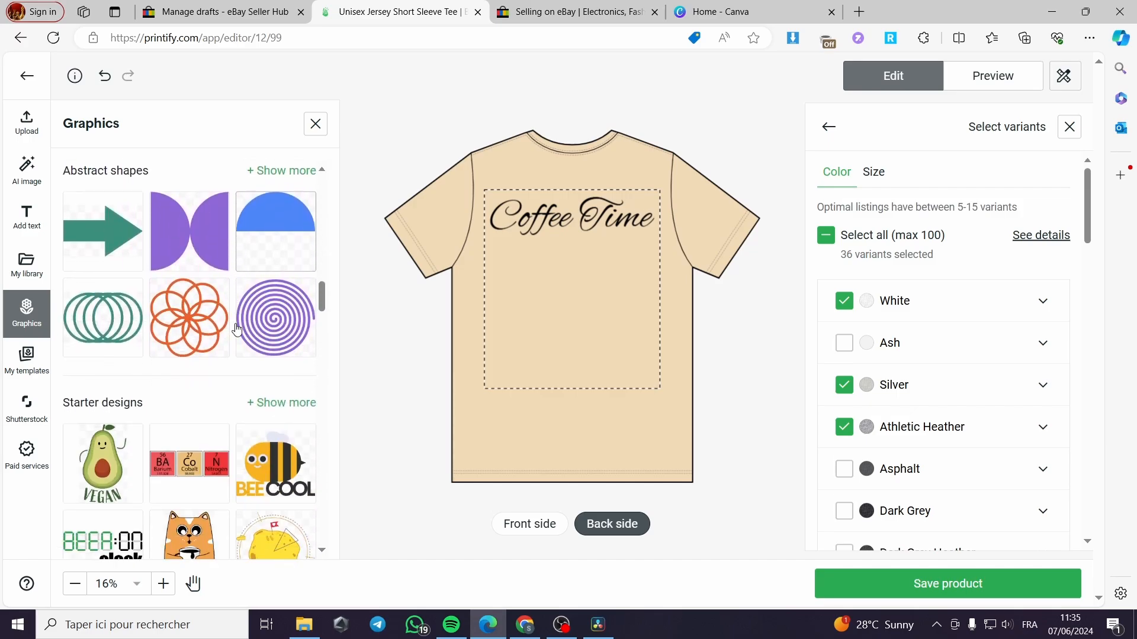
{"action": "scroll", "coordinate": [237, 328], "scroll_direction": "down", "scroll_amount": 4}
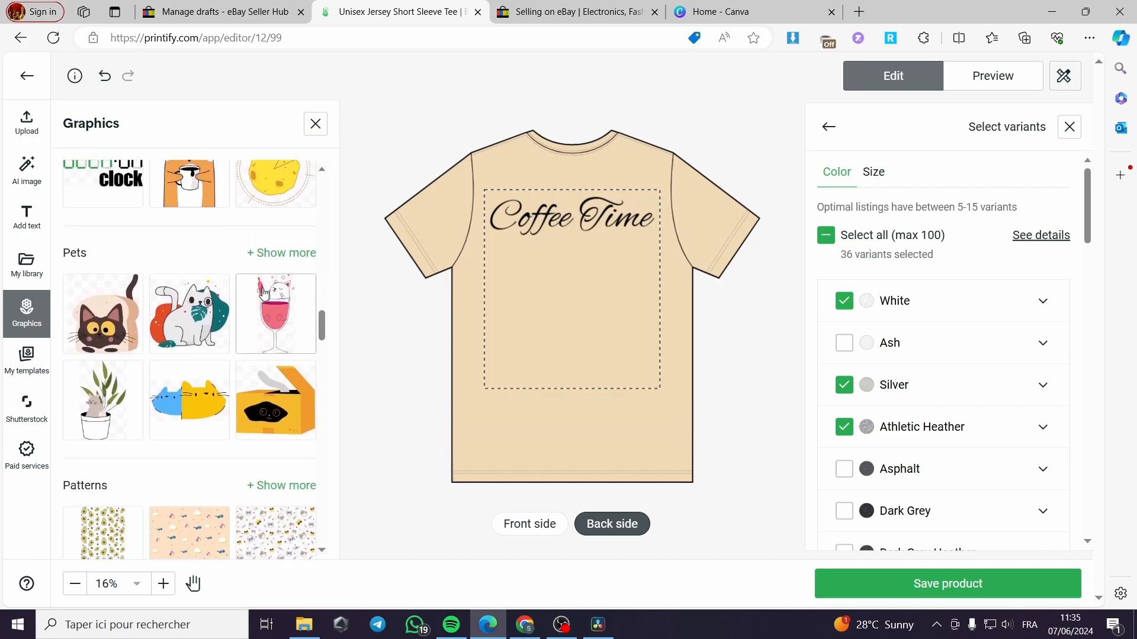
{"action": "scroll", "coordinate": [261, 304], "scroll_direction": "down", "scroll_amount": 4}
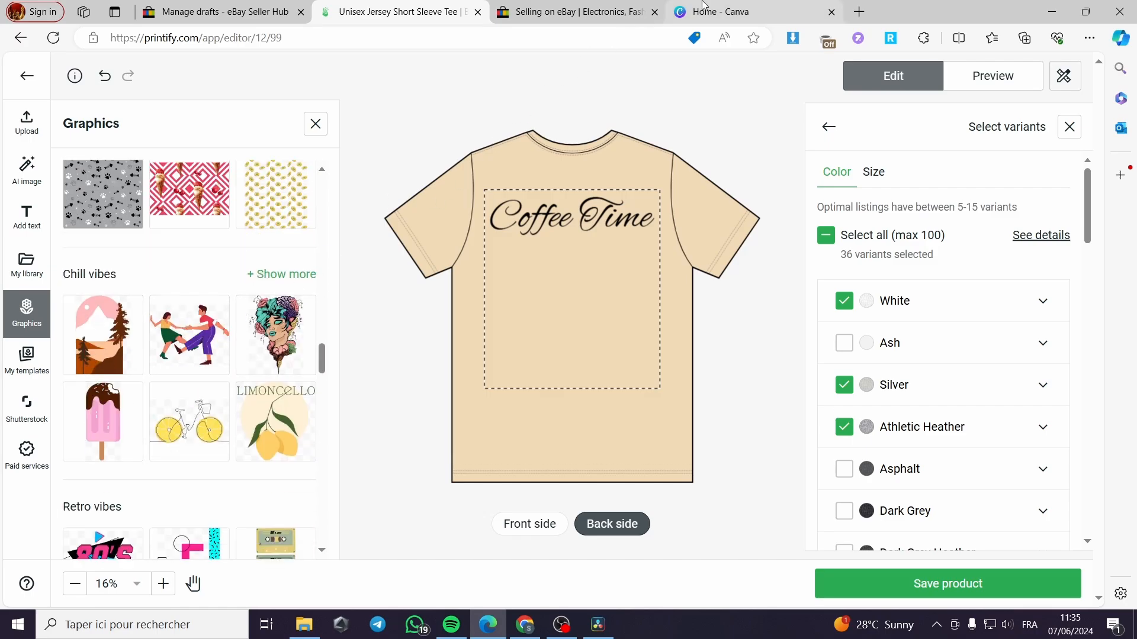
{"action": "left_click", "coordinate": [719, 12]}
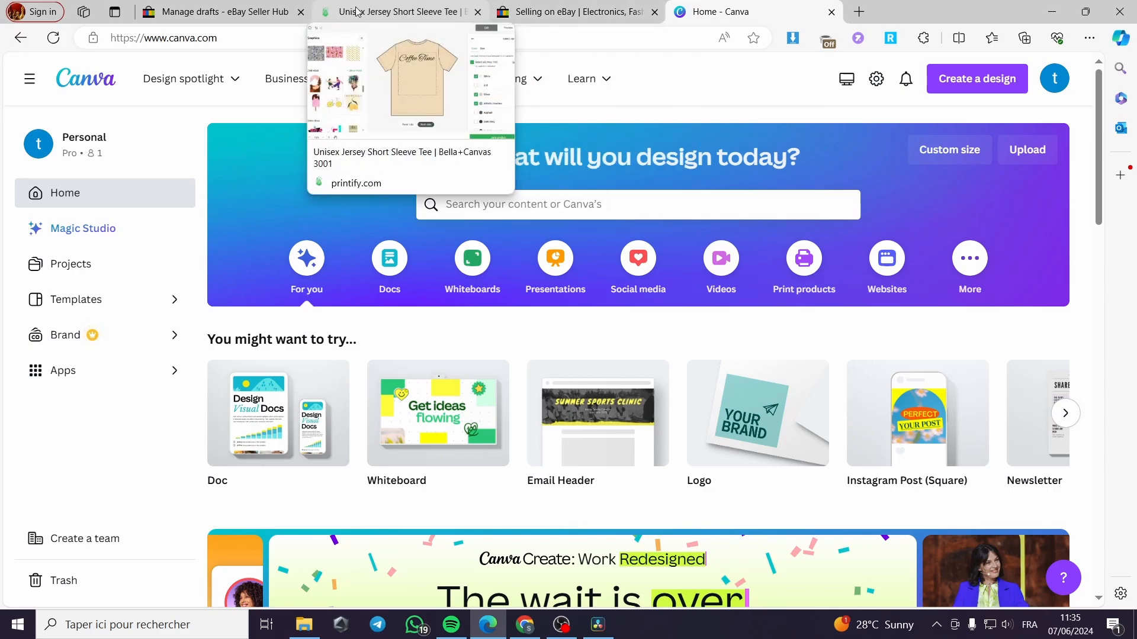
{"action": "left_click", "coordinate": [403, 12]}
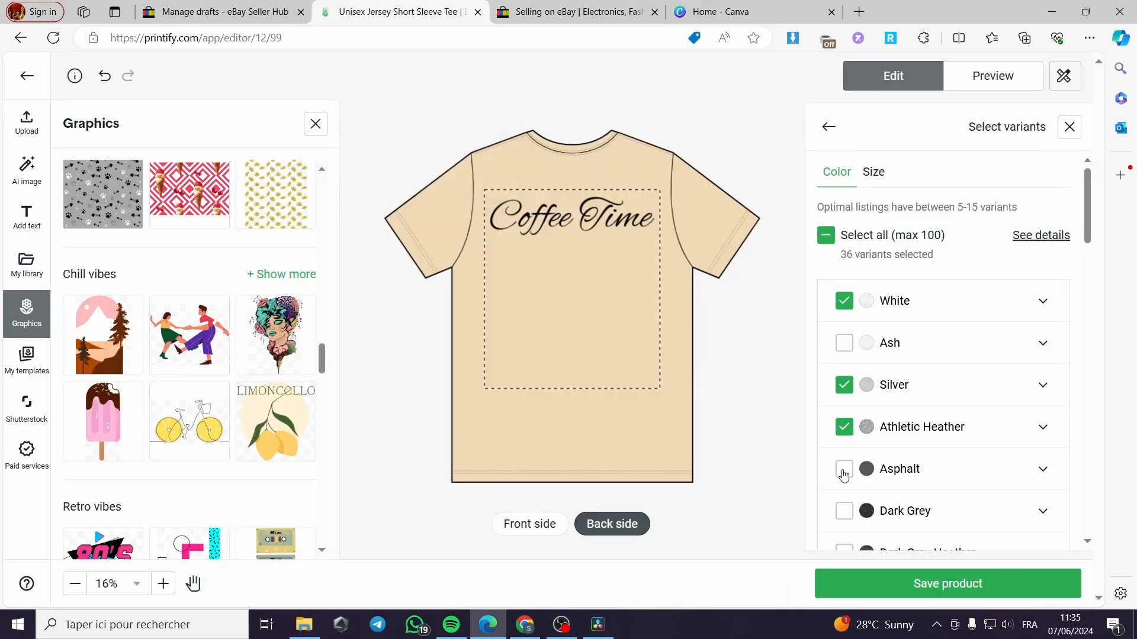
- Preview the shirt in the Front, Back and Front 2 mockup views, and save the product
{"action": "left_click", "coordinate": [513, 530]}
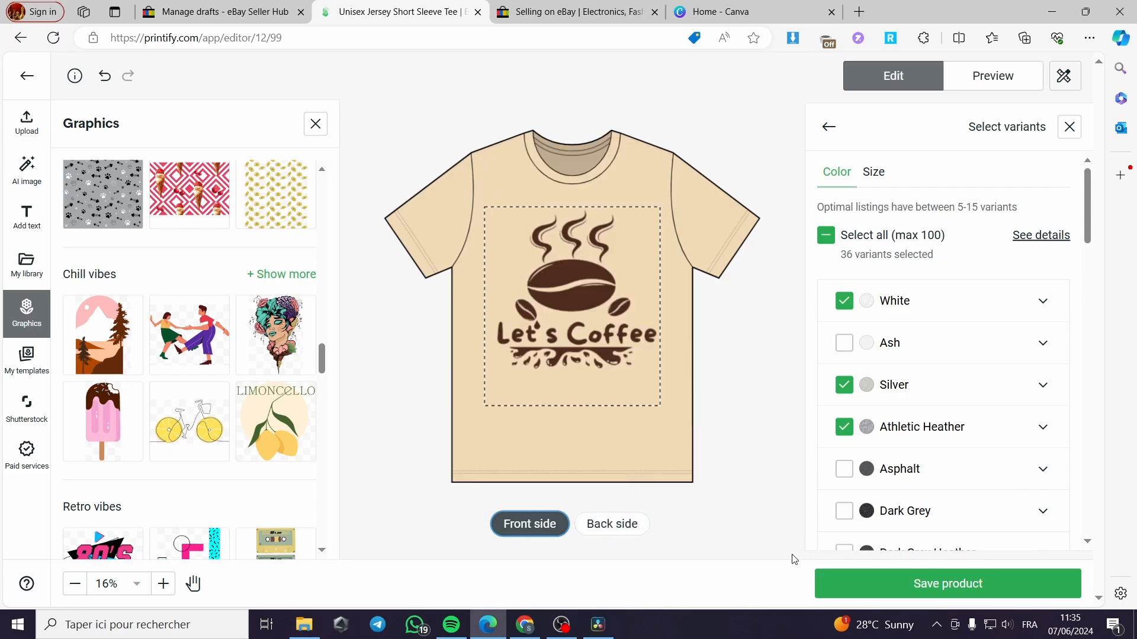
{"action": "left_click", "coordinate": [1004, 80]}
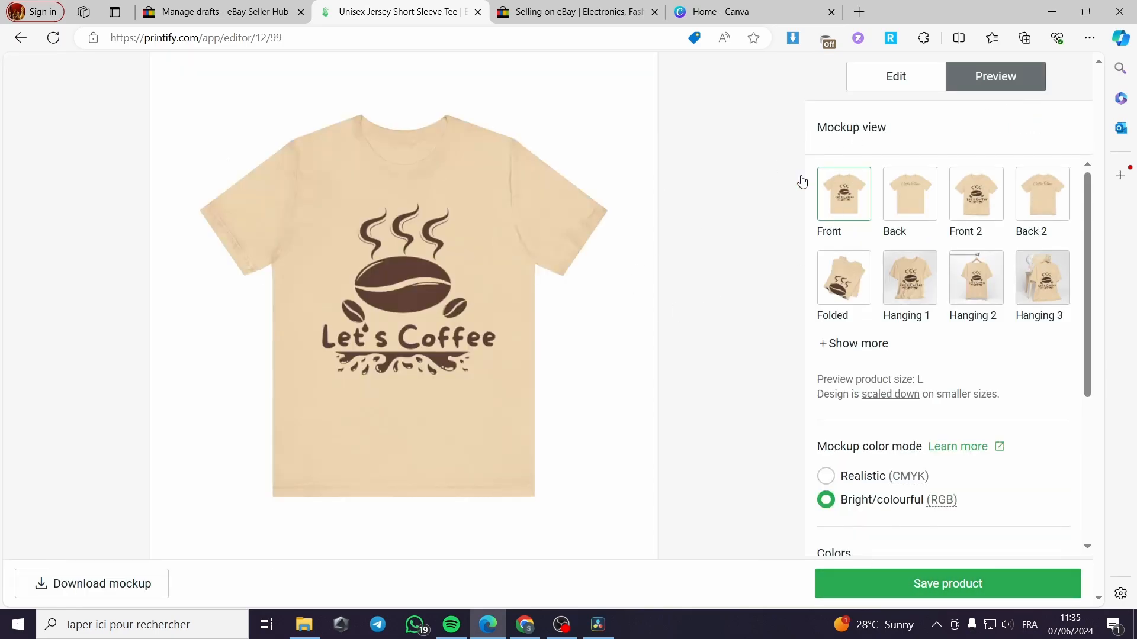
{"action": "left_click", "coordinate": [924, 201]}
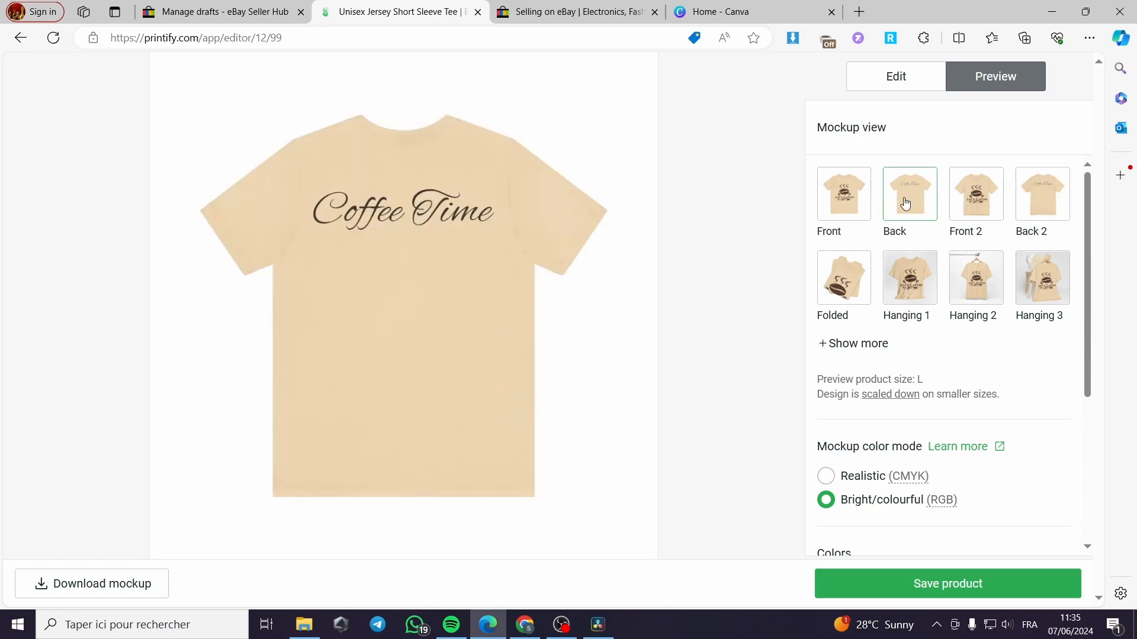
{"action": "left_click", "coordinate": [855, 203]}
{"action": "left_click", "coordinate": [979, 203]}
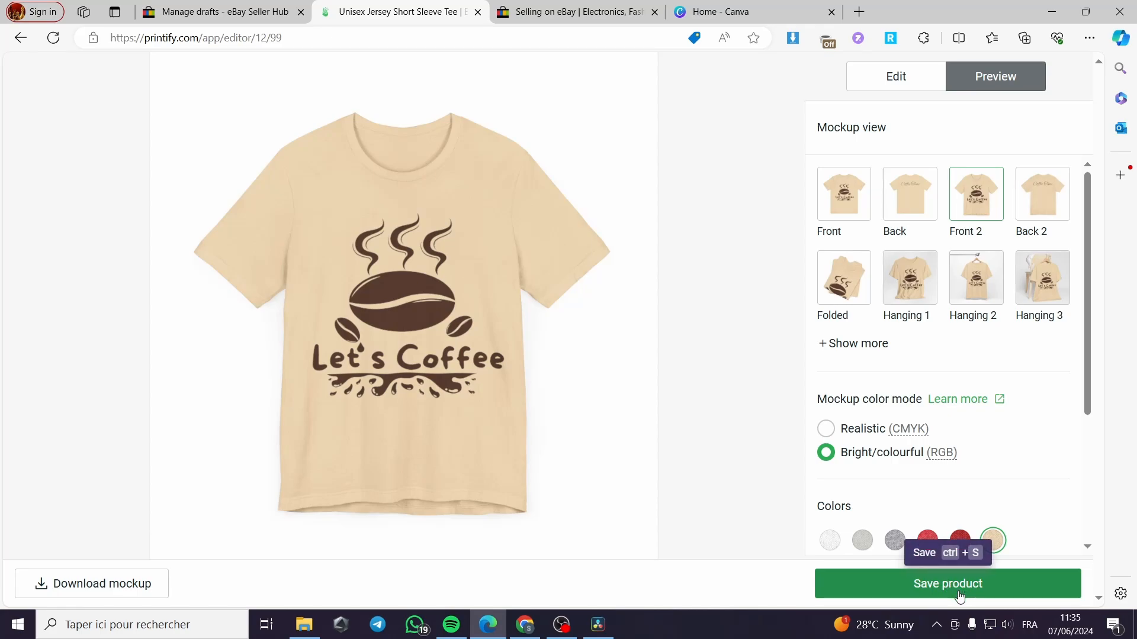
{"action": "left_click", "coordinate": [961, 596]}
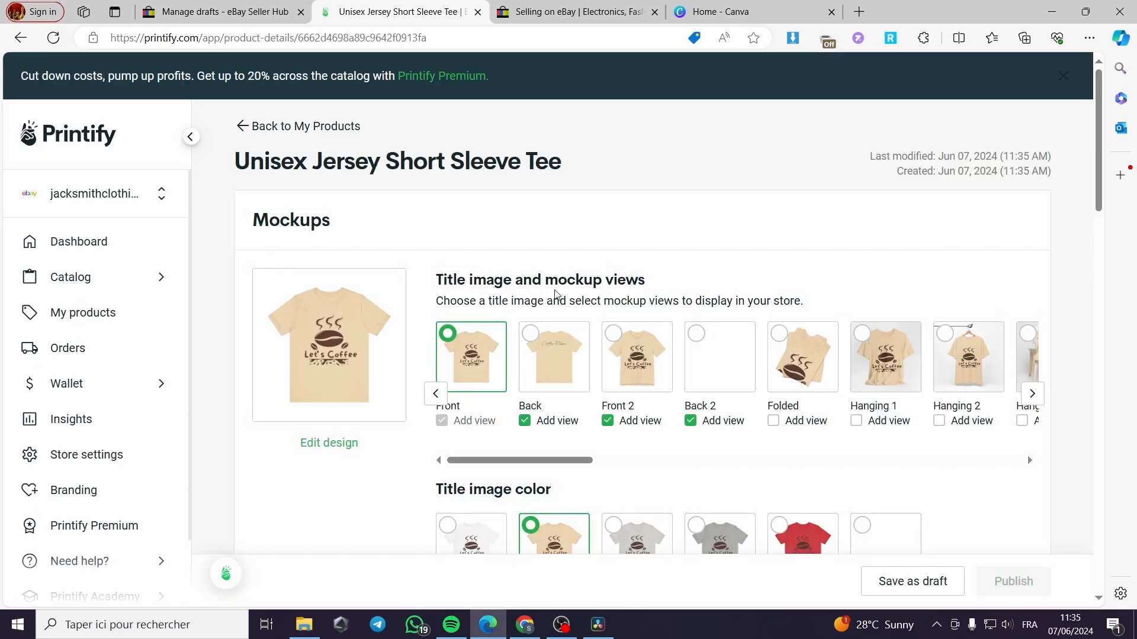
- Try the Back view and the White color for the title image, returning to Front and Soft Cream
{"action": "scroll", "coordinate": [637, 296], "scroll_direction": "down", "scroll_amount": 1}
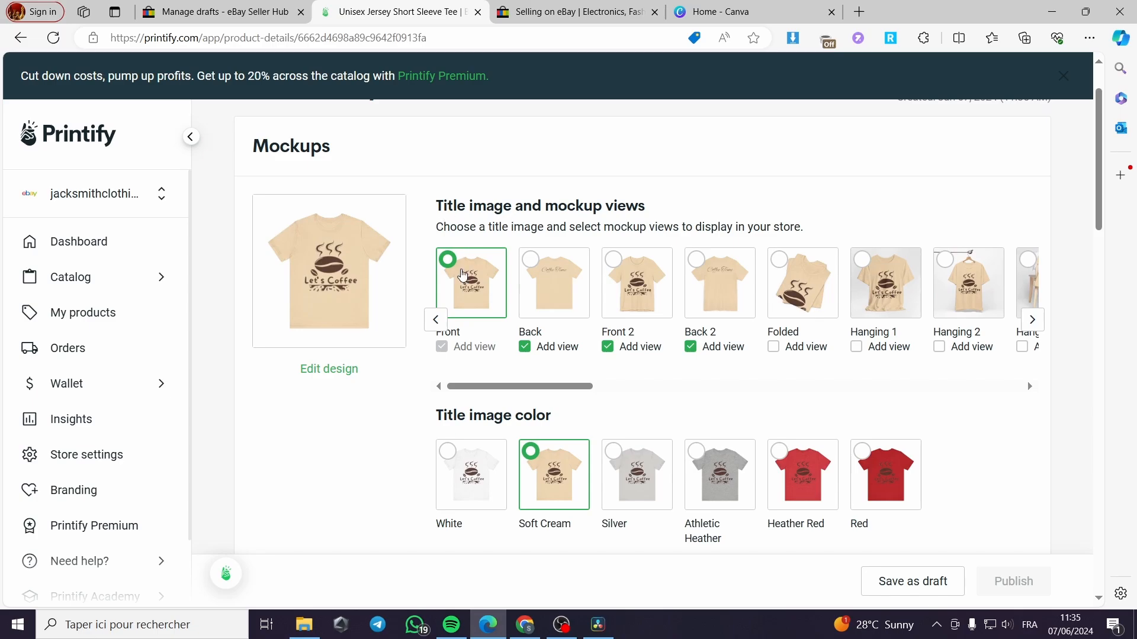
{"action": "left_click", "coordinate": [531, 261]}
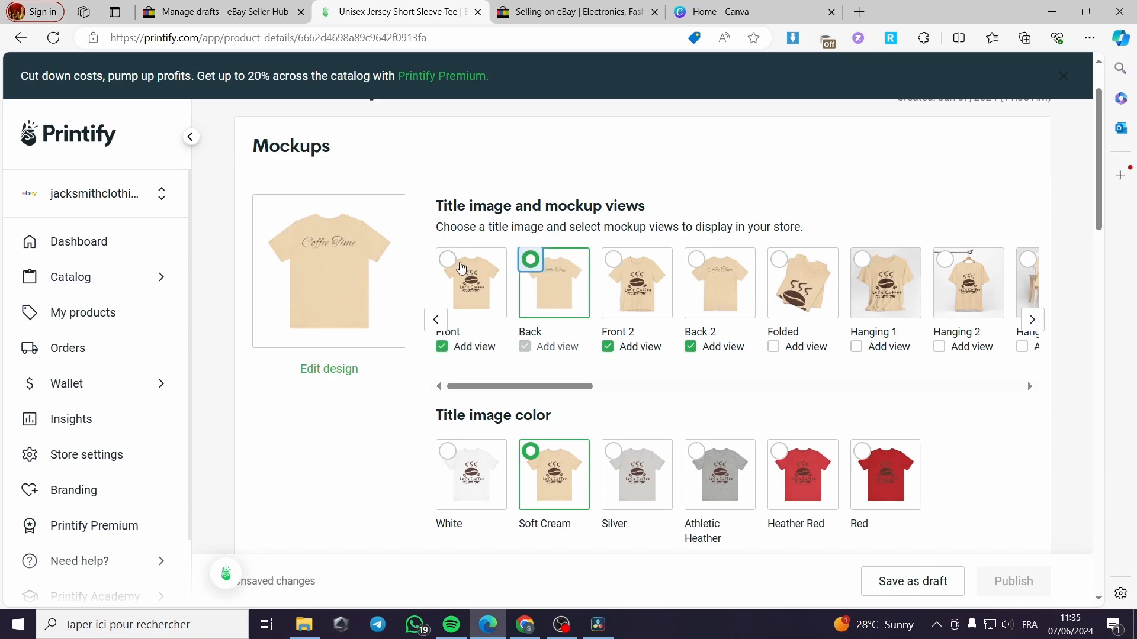
{"action": "left_click", "coordinate": [461, 268]}
{"action": "scroll", "coordinate": [553, 345], "scroll_direction": "down", "scroll_amount": 1}
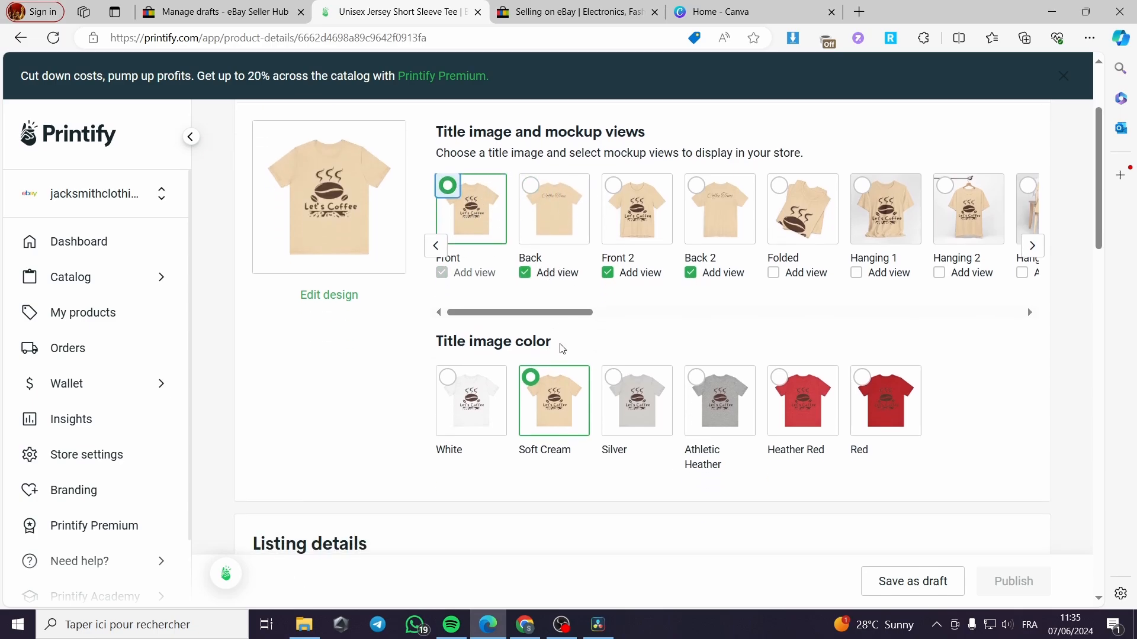
{"action": "scroll", "coordinate": [562, 349], "scroll_direction": "down", "scroll_amount": 2}
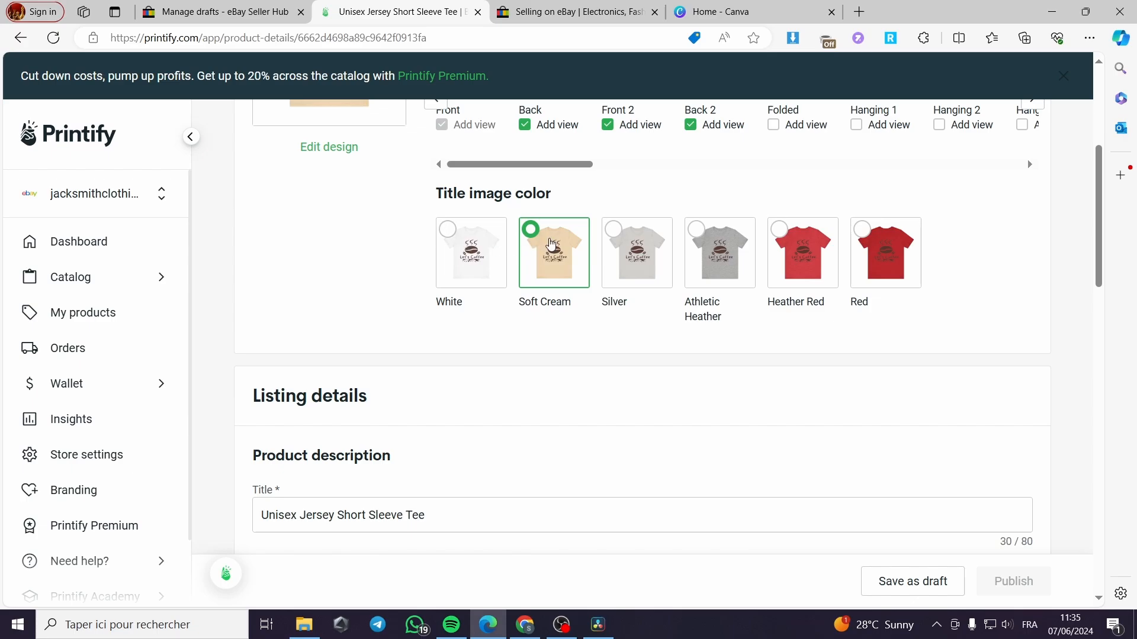
{"action": "scroll", "coordinate": [497, 265], "scroll_direction": "up", "scroll_amount": 3}
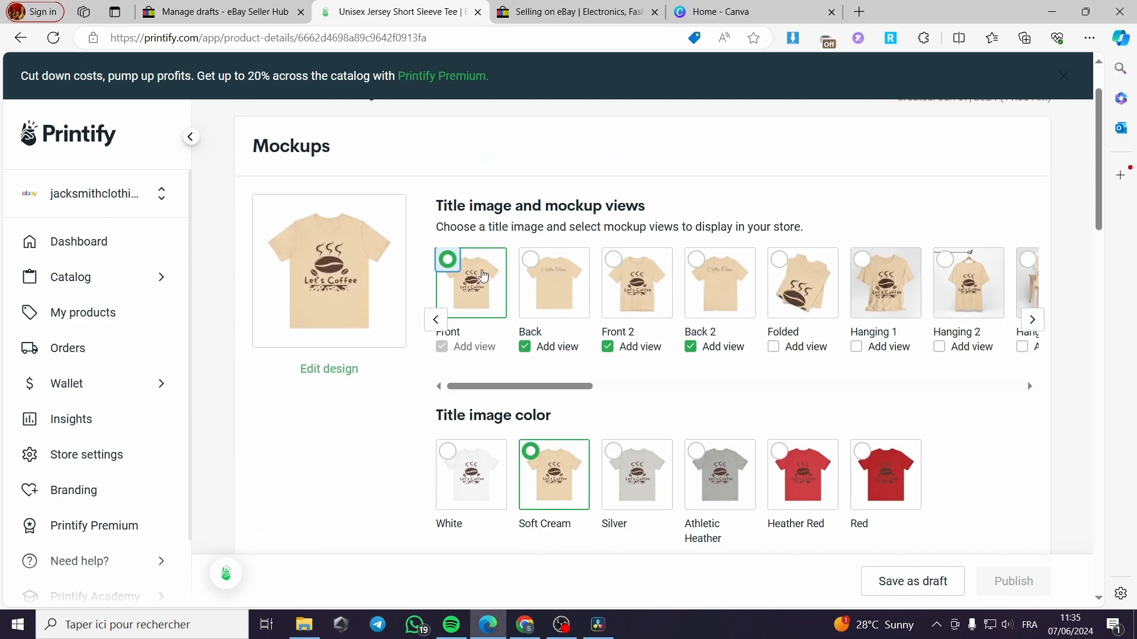
{"action": "left_click", "coordinate": [472, 444]}
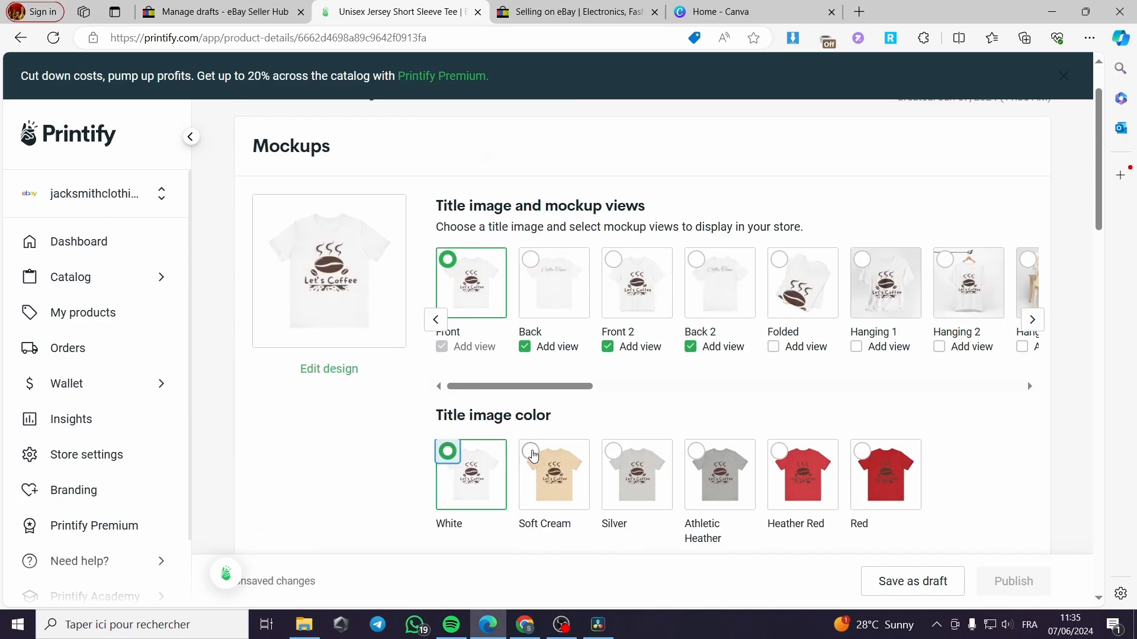
{"action": "left_click", "coordinate": [532, 455]}
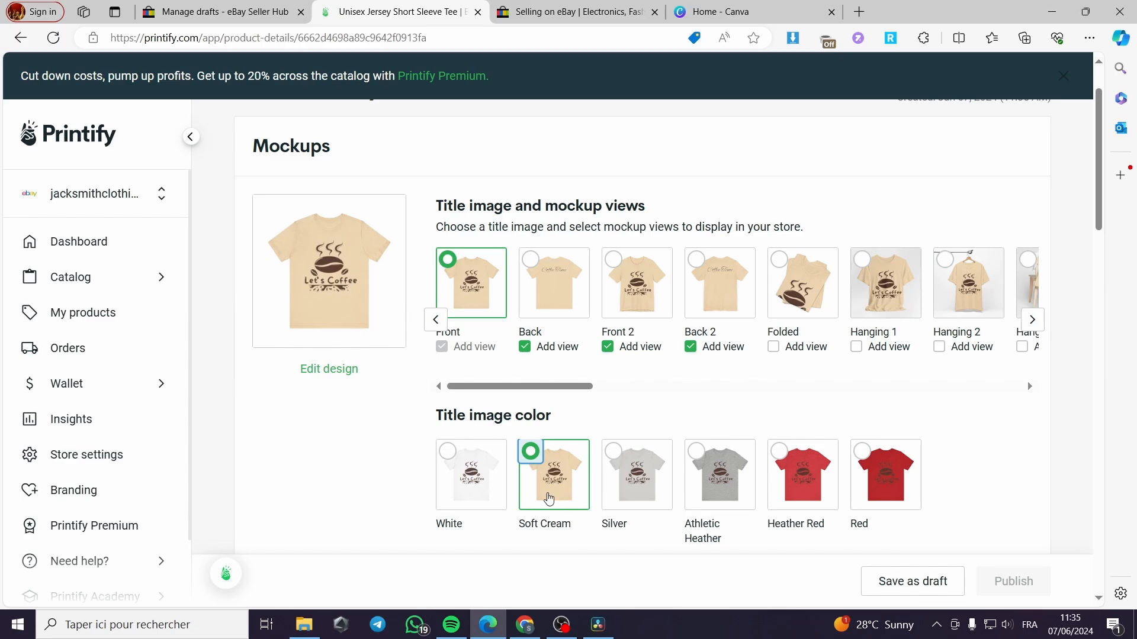
- Replace the word "Unisex" in the listing title with "Coffee time" so it reads "Coffee time Jersey Short Sleeve Tee"
{"action": "scroll", "coordinate": [560, 474], "scroll_direction": "down", "scroll_amount": 1}
{"action": "scroll", "coordinate": [561, 465], "scroll_direction": "down", "scroll_amount": 6}
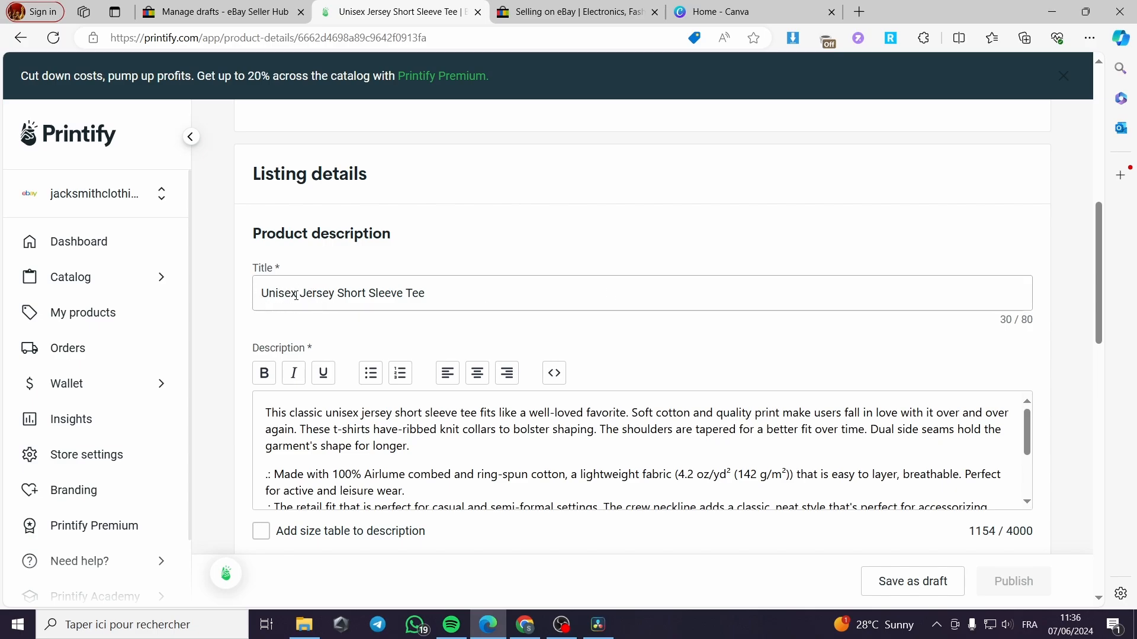
{"action": "double_click", "coordinate": [278, 294]}
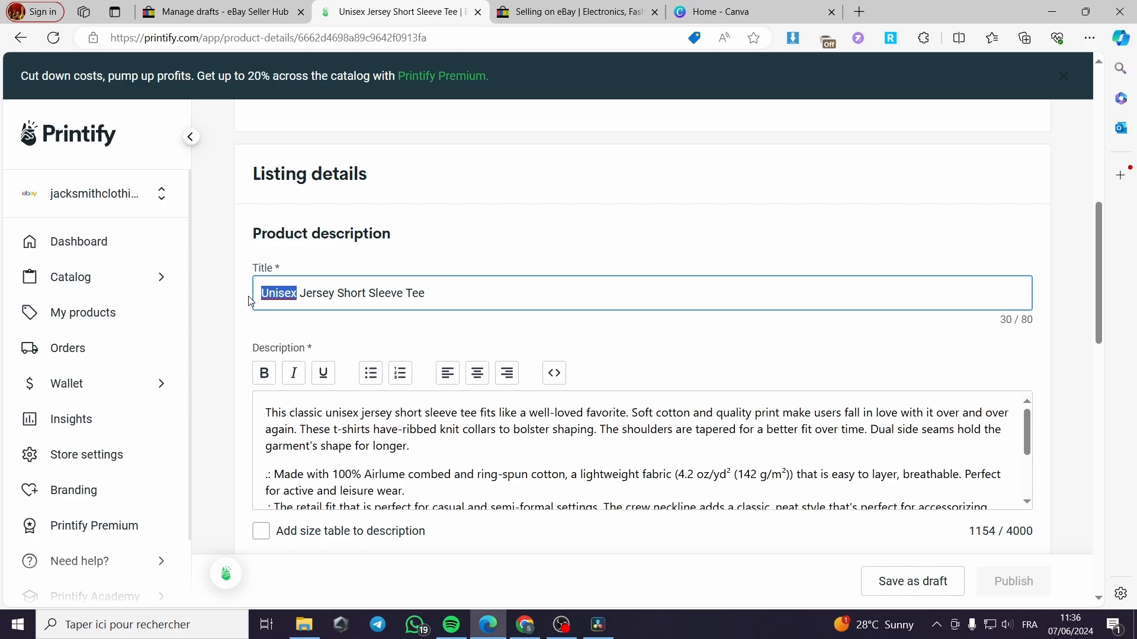
{"action": "type", "text": "Co"}
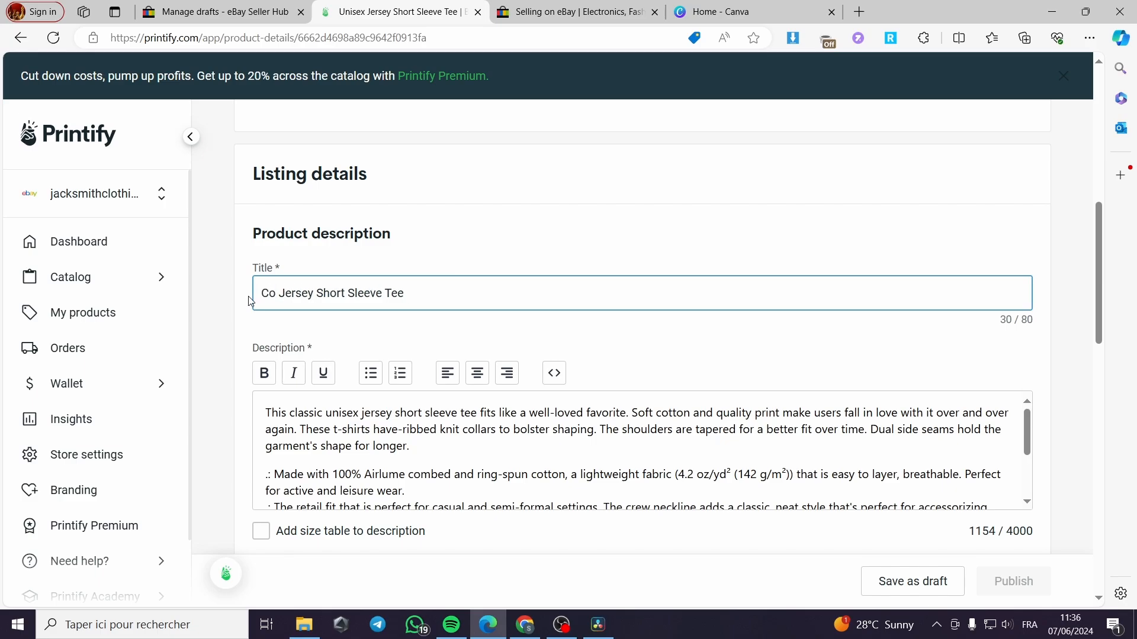
{"action": "type", "text": "ffee t"}
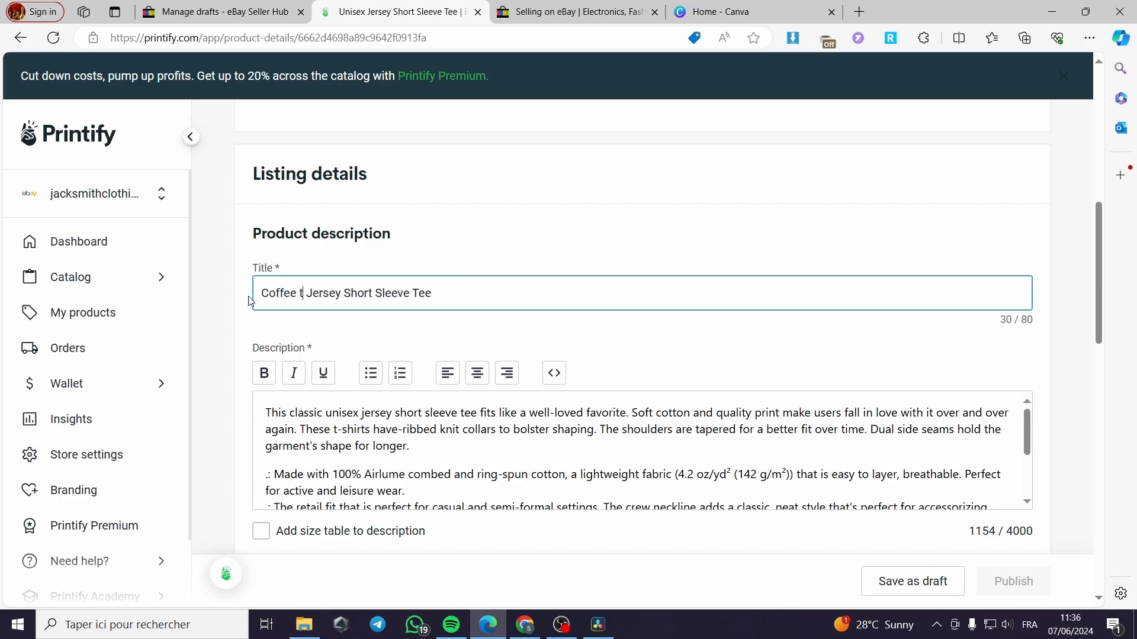
{"action": "type", "text": "ial"}
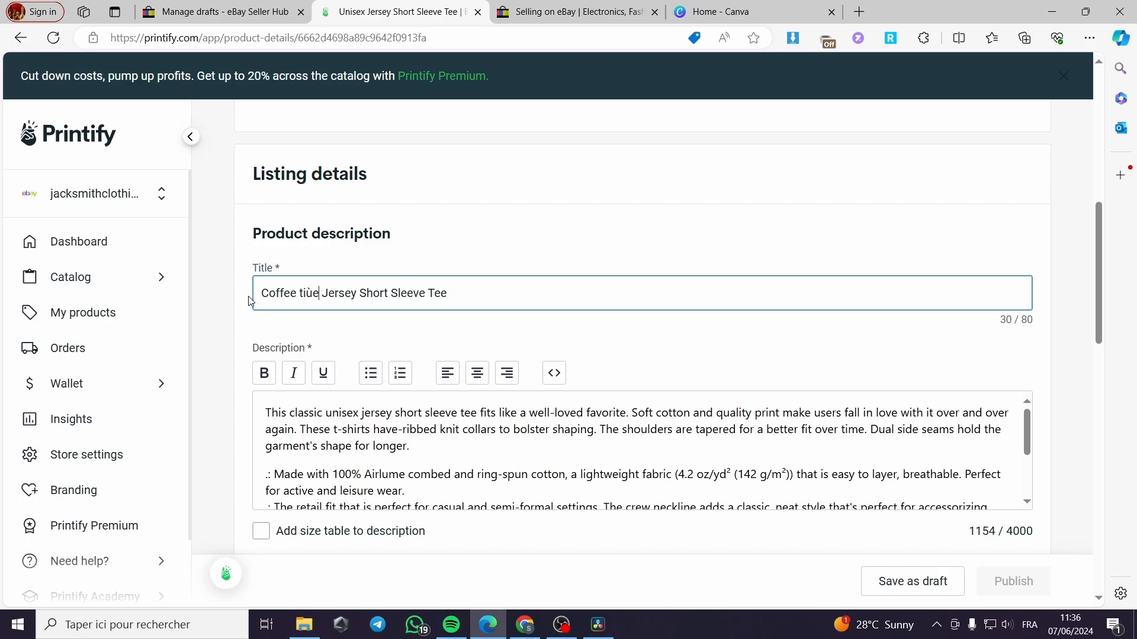
{"action": "key", "text": "BackSpace"}
{"action": "key", "text": "BackSpace"}
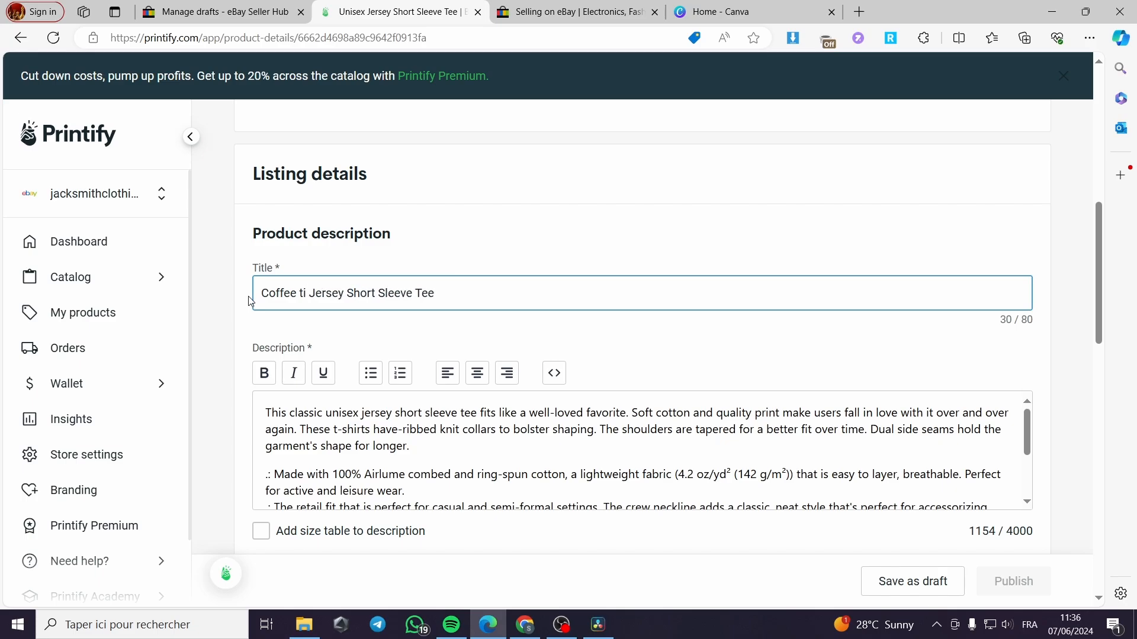
{"action": "type", "text": "me"}
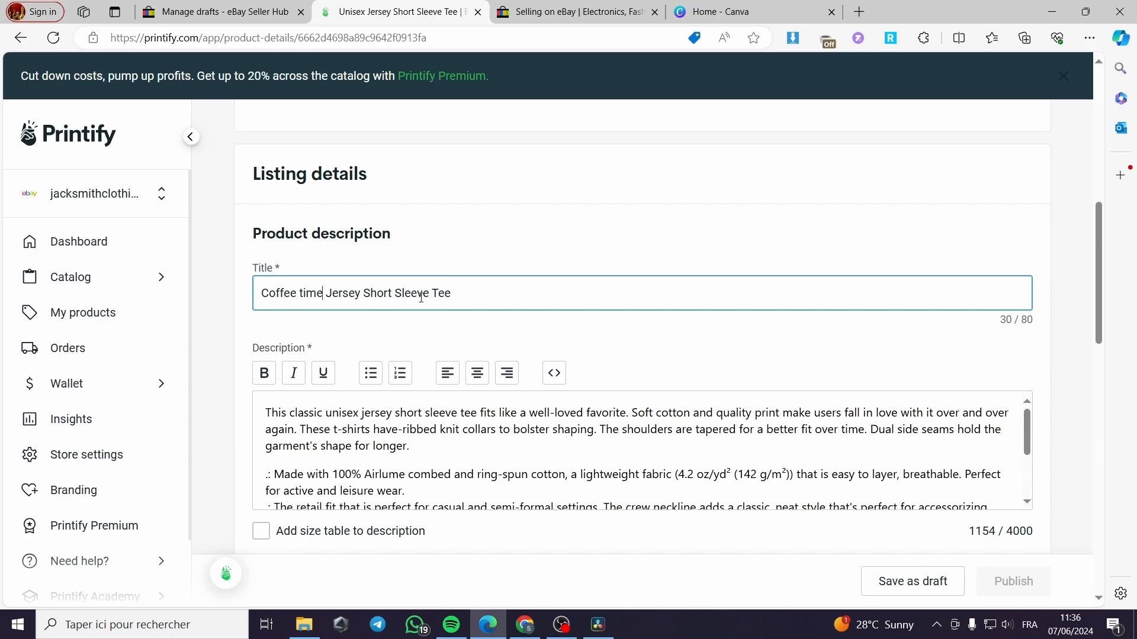
- Make the phrase "Made with 100% Airlume combed and ring-spun cotton" bold in the product description
{"action": "scroll", "coordinate": [553, 291], "scroll_direction": "down", "scroll_amount": 3}
{"action": "scroll", "coordinate": [389, 303], "scroll_direction": "down", "scroll_amount": 3}
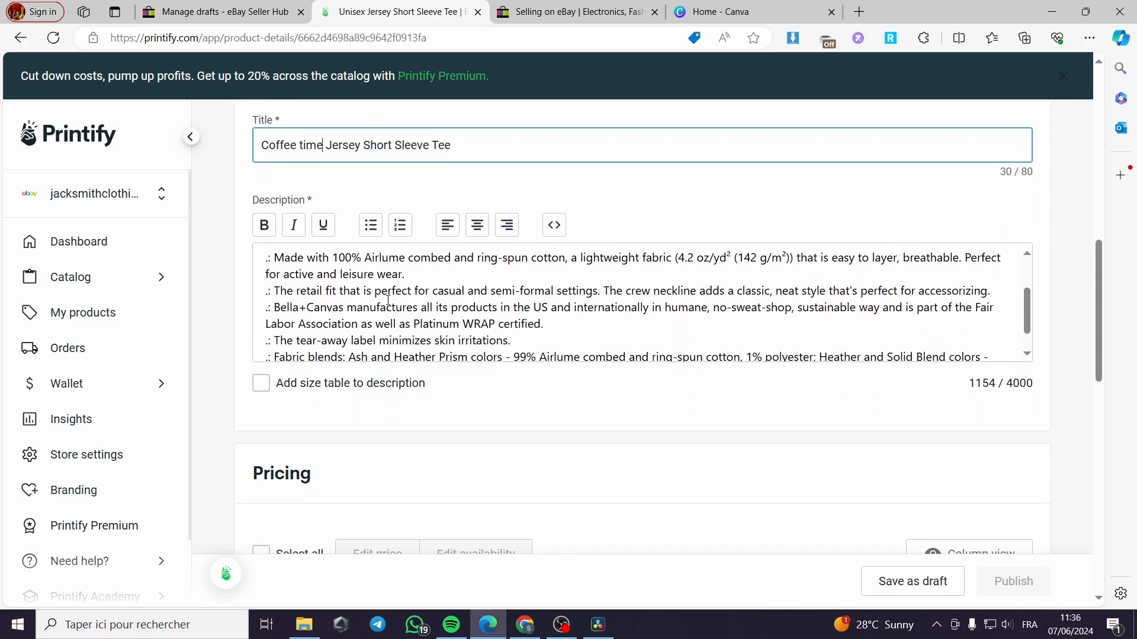
{"action": "scroll", "coordinate": [389, 303], "scroll_direction": "up", "scroll_amount": 3}
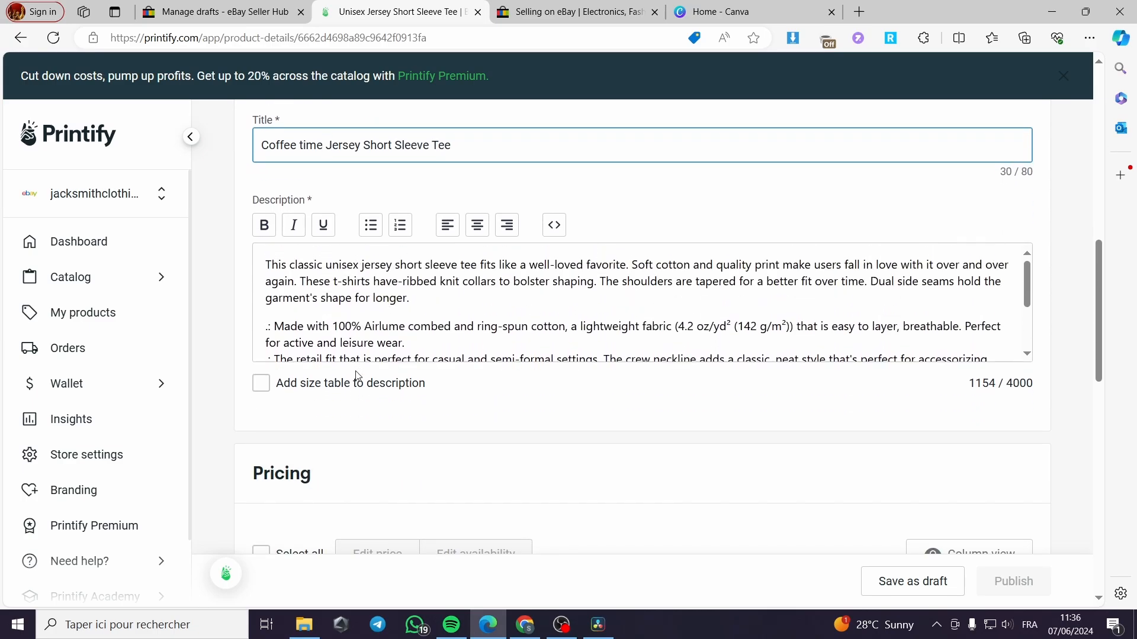
{"action": "scroll", "coordinate": [306, 256], "scroll_direction": "down", "scroll_amount": 3}
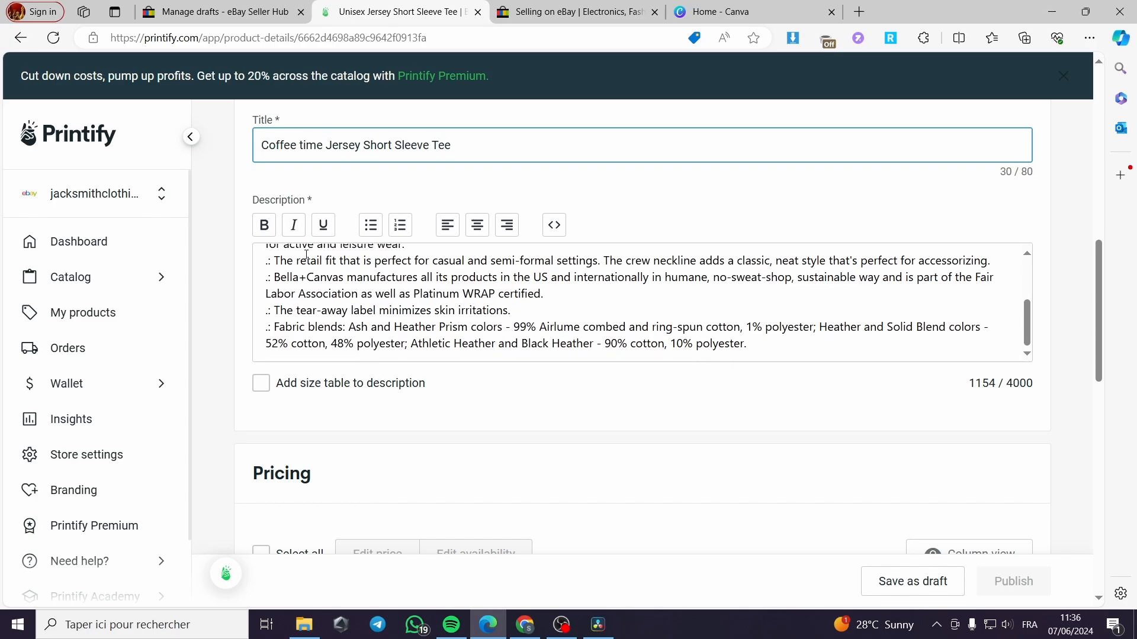
{"action": "scroll", "coordinate": [307, 256], "scroll_direction": "up", "scroll_amount": 3}
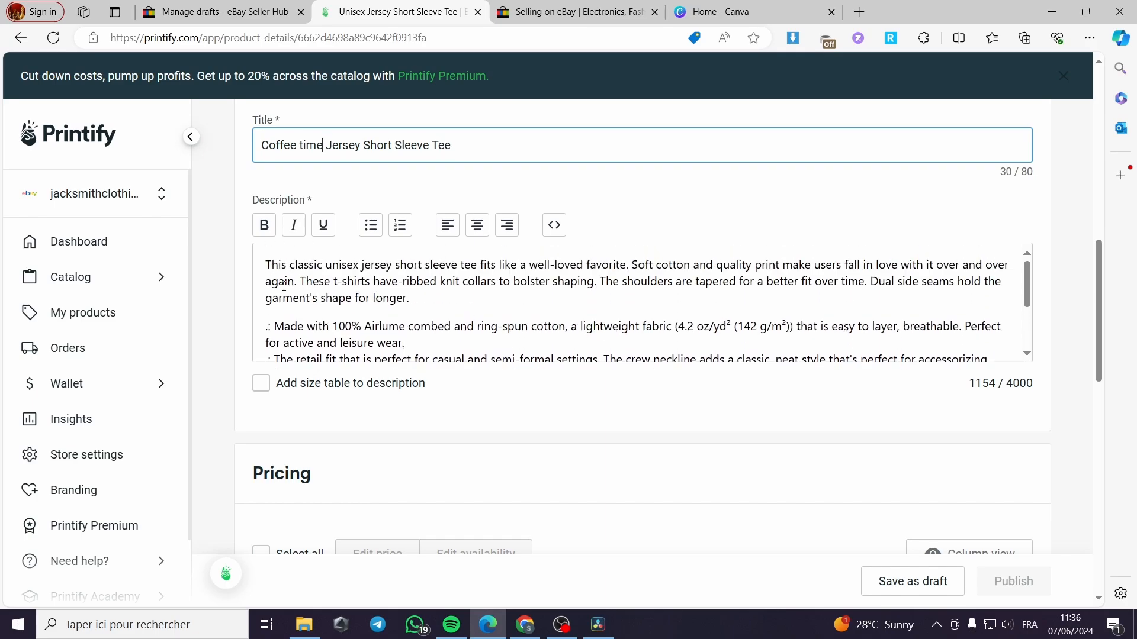
{"action": "left_click_drag", "start_coordinate": [281, 324], "coordinate": [566, 327]}
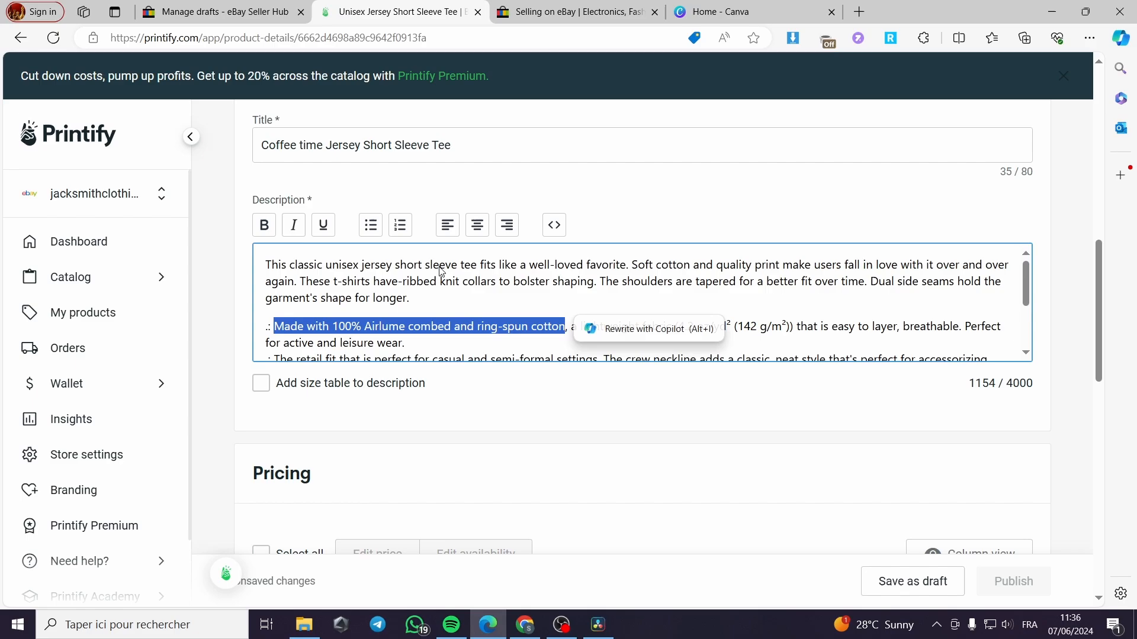
{"action": "left_click", "coordinate": [276, 227]}
{"action": "left_click", "coordinate": [472, 297]}
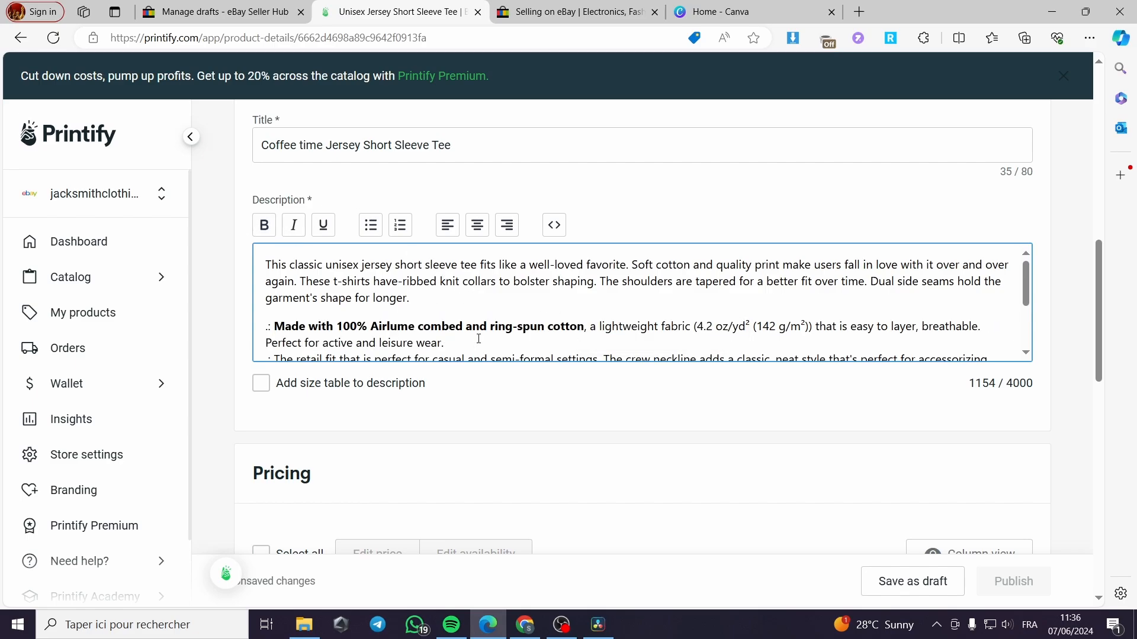
- Select all variants in the pricing table and set their retail price to USD 35.99
{"action": "scroll", "coordinate": [415, 289], "scroll_direction": "down", "scroll_amount": 6}
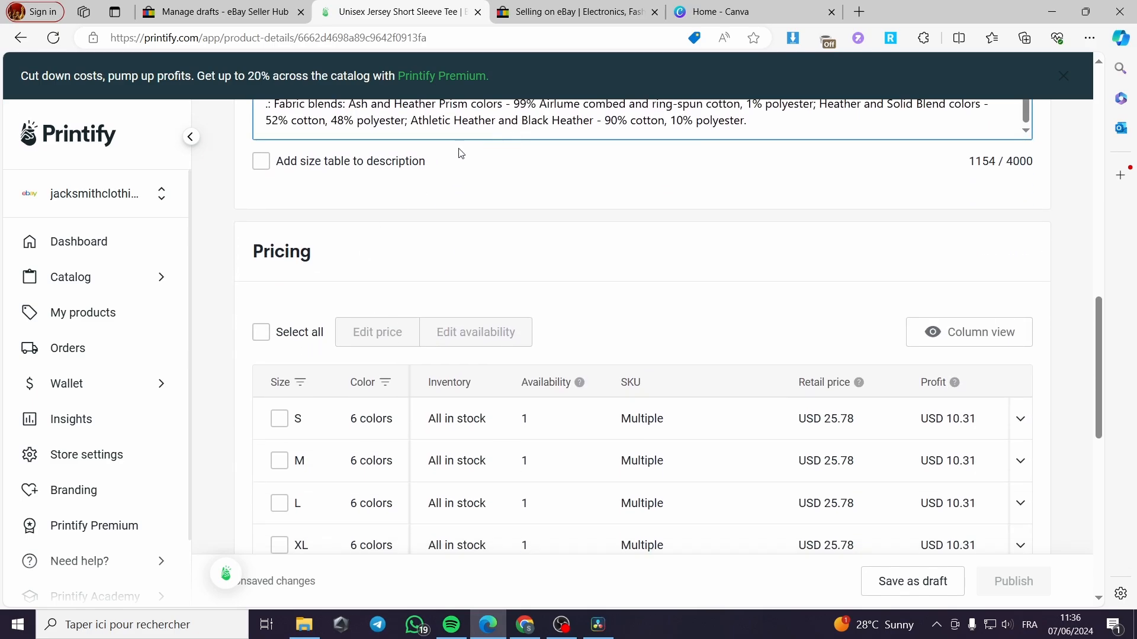
{"action": "scroll", "coordinate": [466, 243], "scroll_direction": "up", "scroll_amount": 5}
{"action": "scroll", "coordinate": [467, 244], "scroll_direction": "down", "scroll_amount": 5}
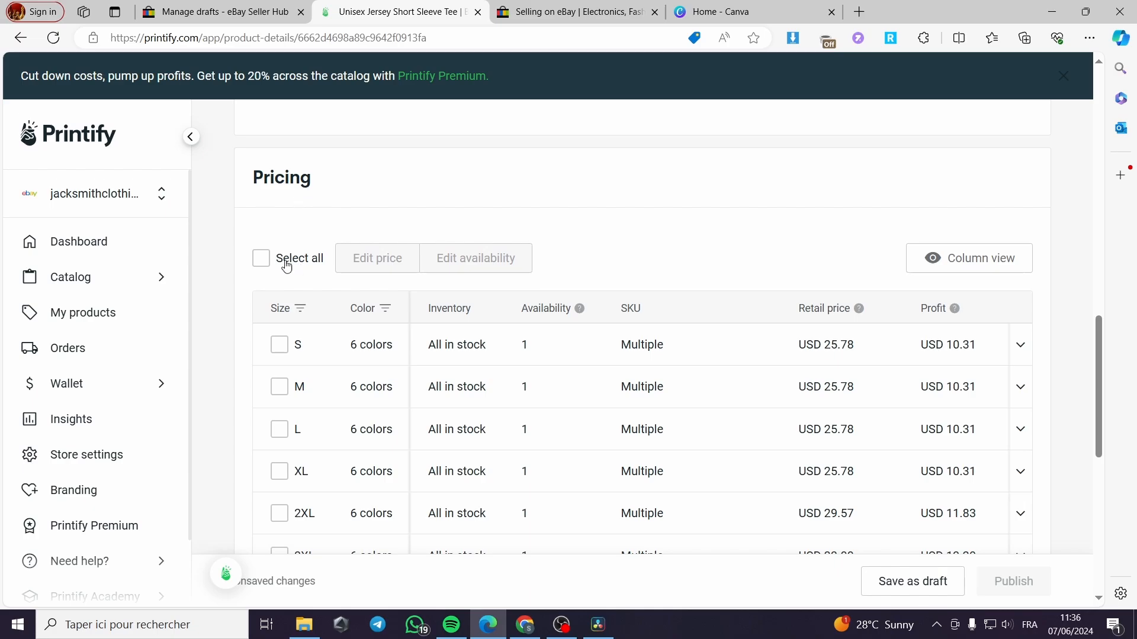
{"action": "left_click", "coordinate": [264, 266]}
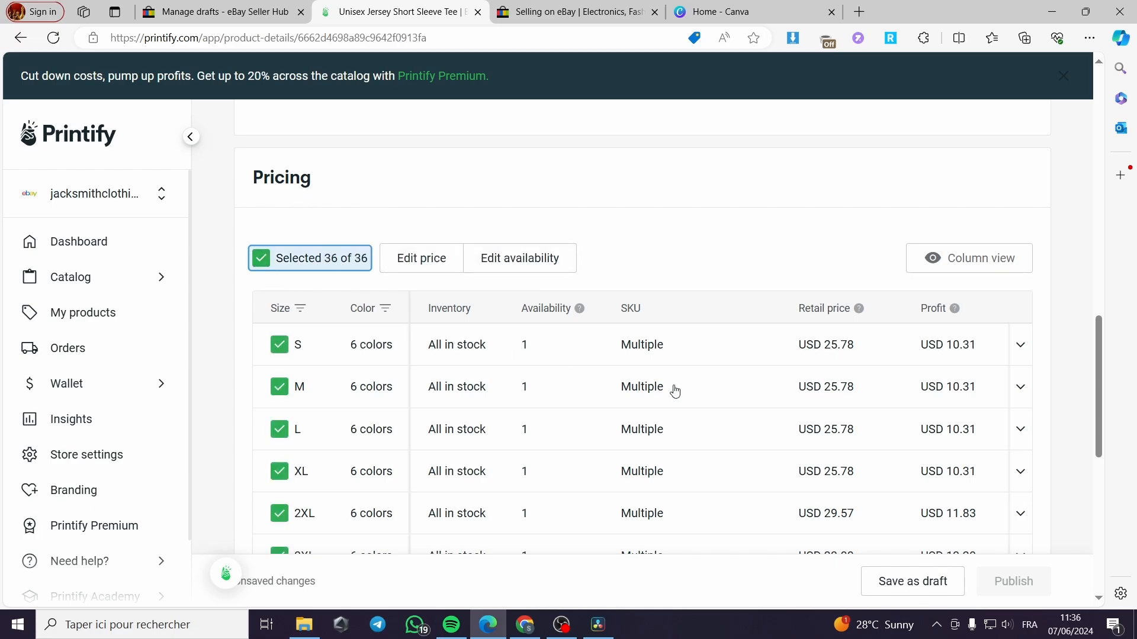
{"action": "scroll", "coordinate": [715, 368], "scroll_direction": "down", "scroll_amount": 3}
{"action": "scroll", "coordinate": [785, 334], "scroll_direction": "up", "scroll_amount": 2}
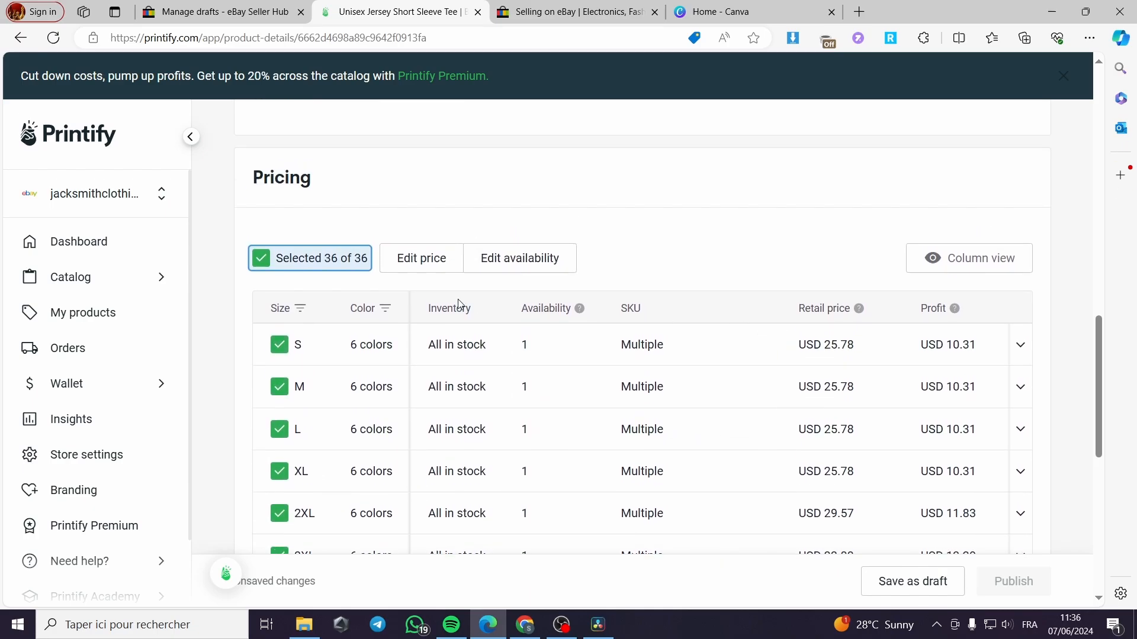
{"action": "left_click", "coordinate": [432, 260]}
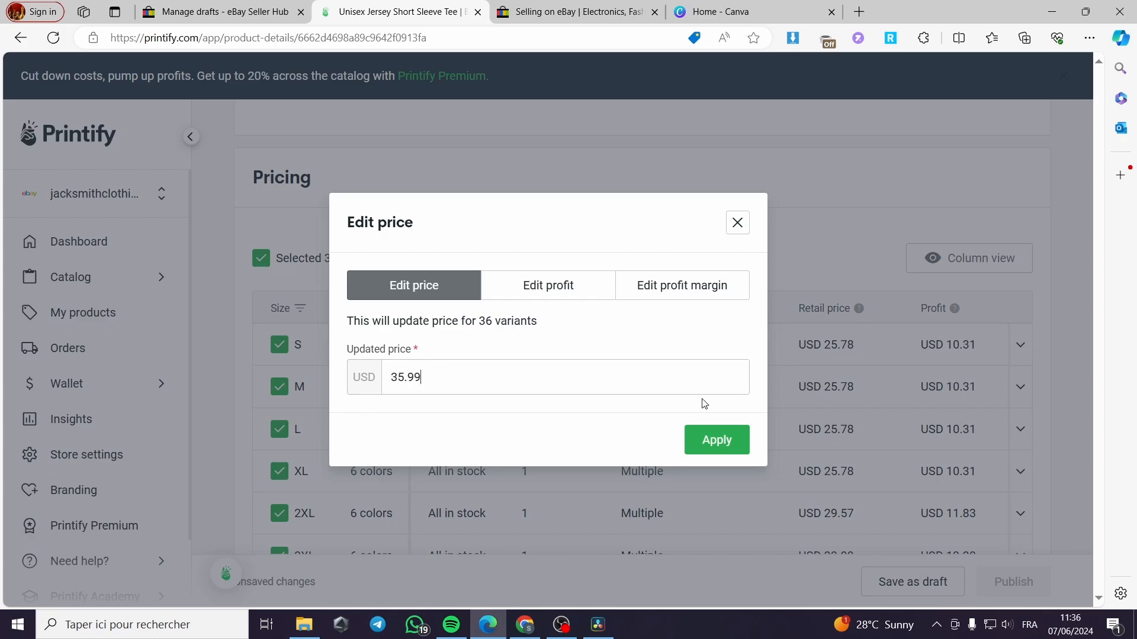
{"action": "left_click", "coordinate": [717, 440]}
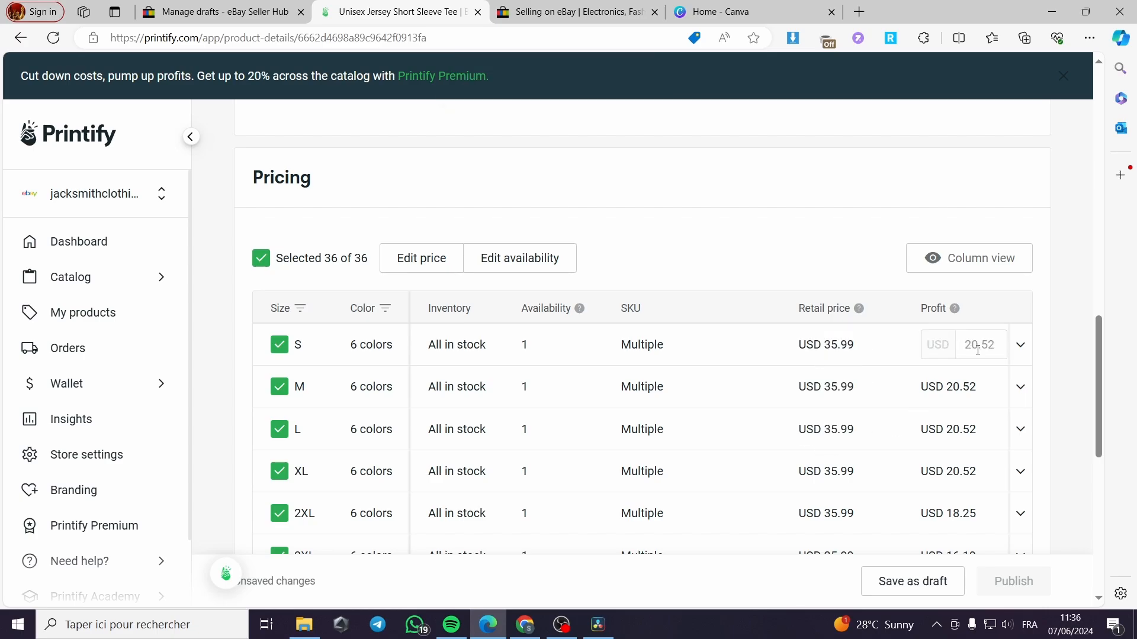
- Examine the color variants, profit and availability of size S in the pricing table, down to the shipping section
{"action": "left_click", "coordinate": [1016, 347]}
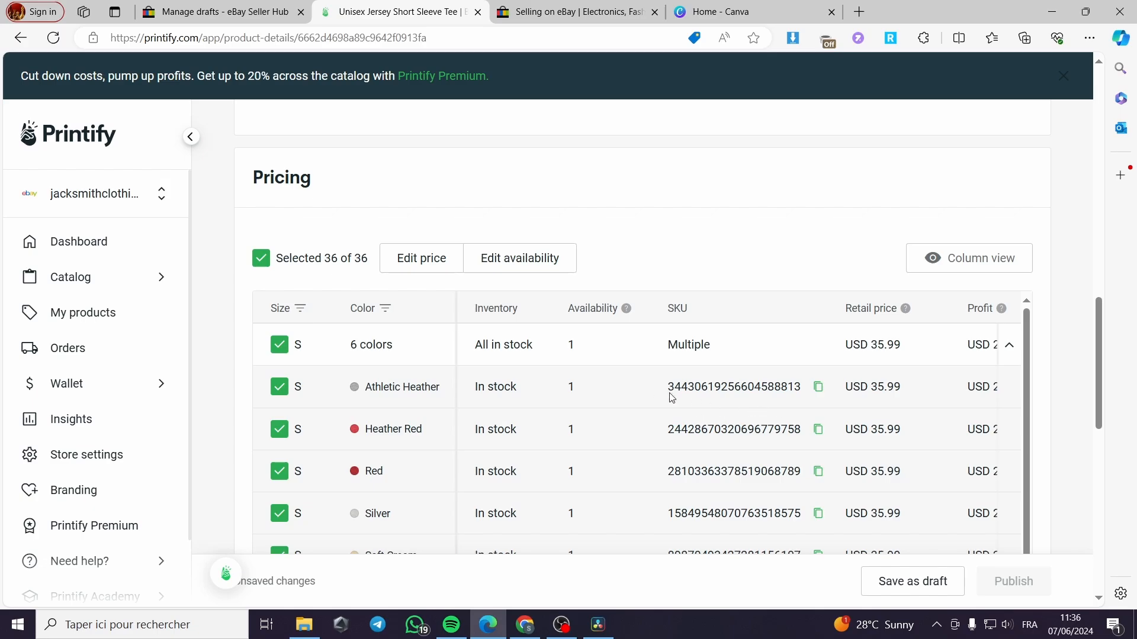
{"action": "left_click", "coordinate": [1010, 345]}
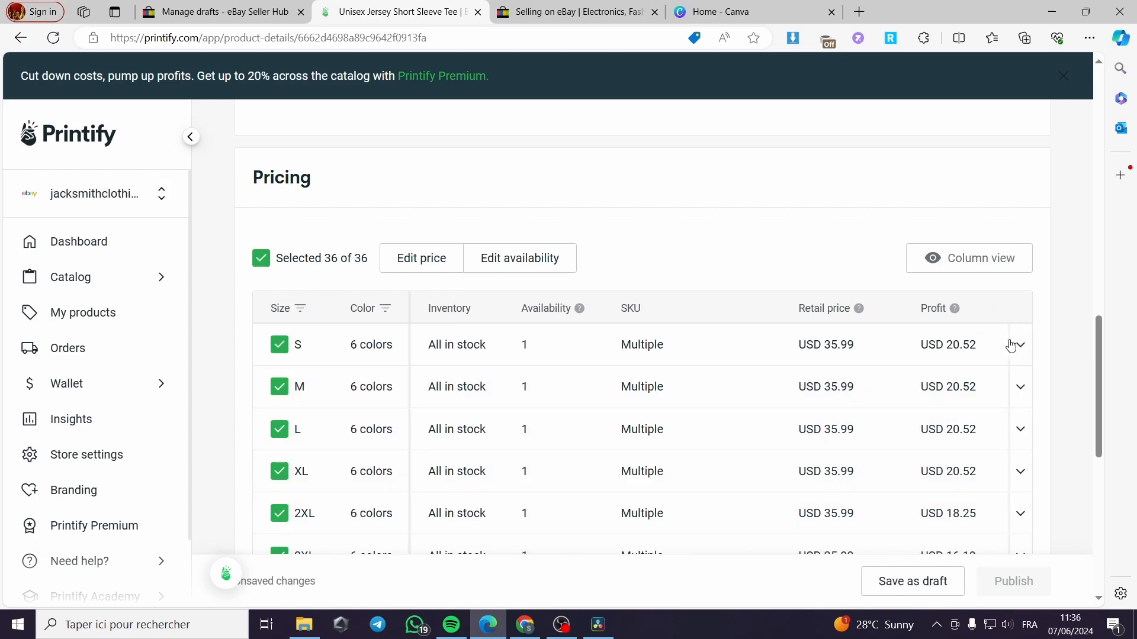
{"action": "left_click", "coordinate": [952, 355]}
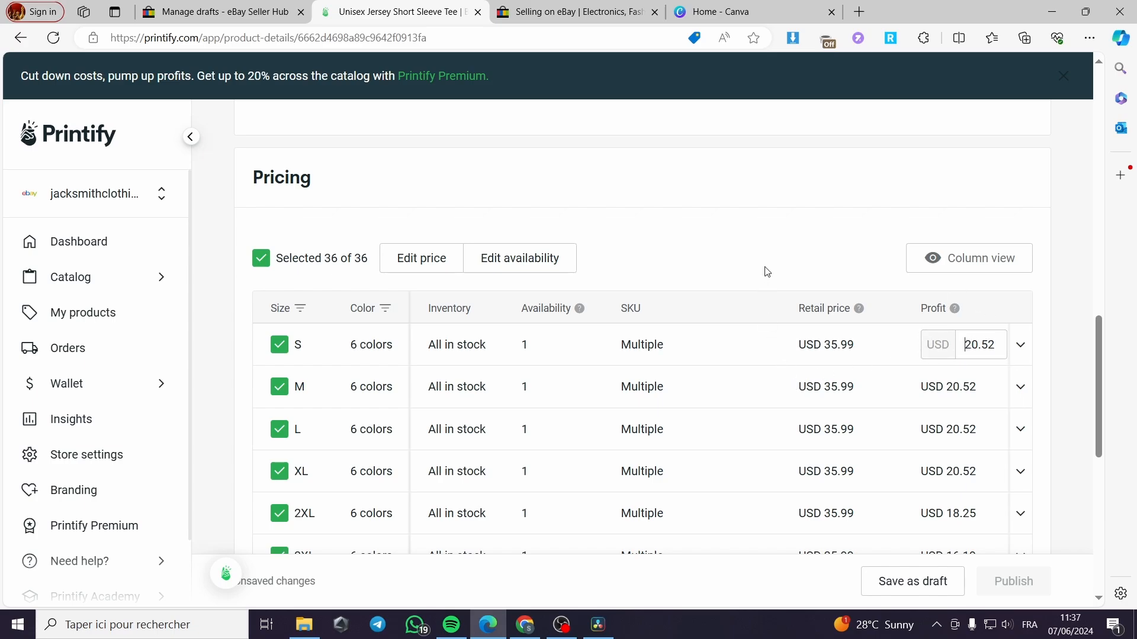
{"action": "scroll", "coordinate": [630, 376], "scroll_direction": "down", "scroll_amount": 1}
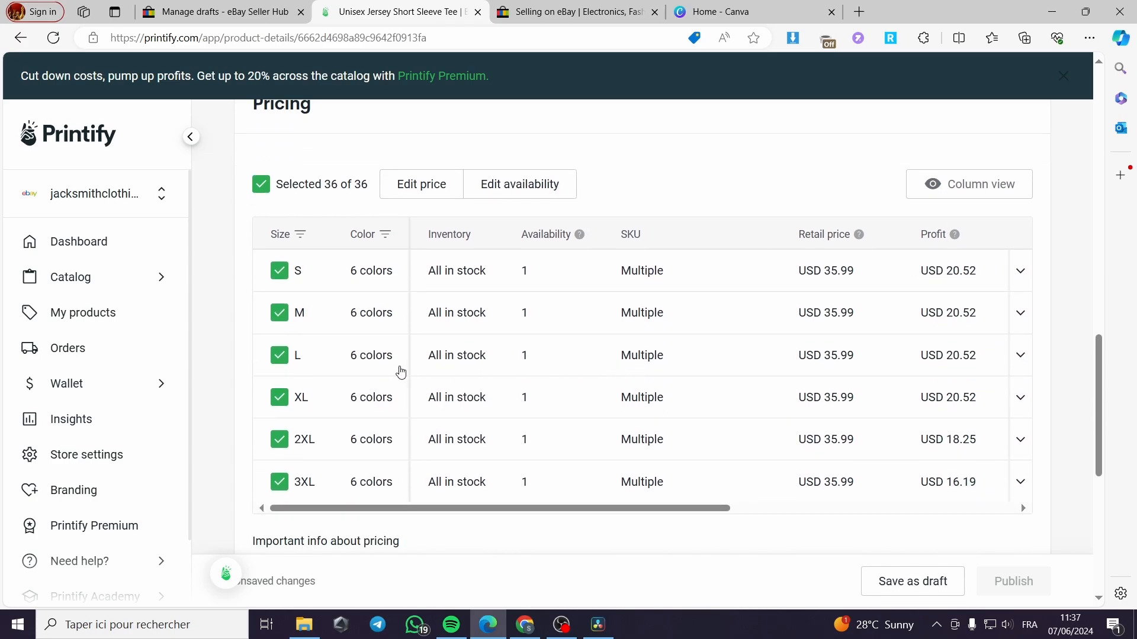
{"action": "scroll", "coordinate": [400, 372], "scroll_direction": "down", "scroll_amount": 1}
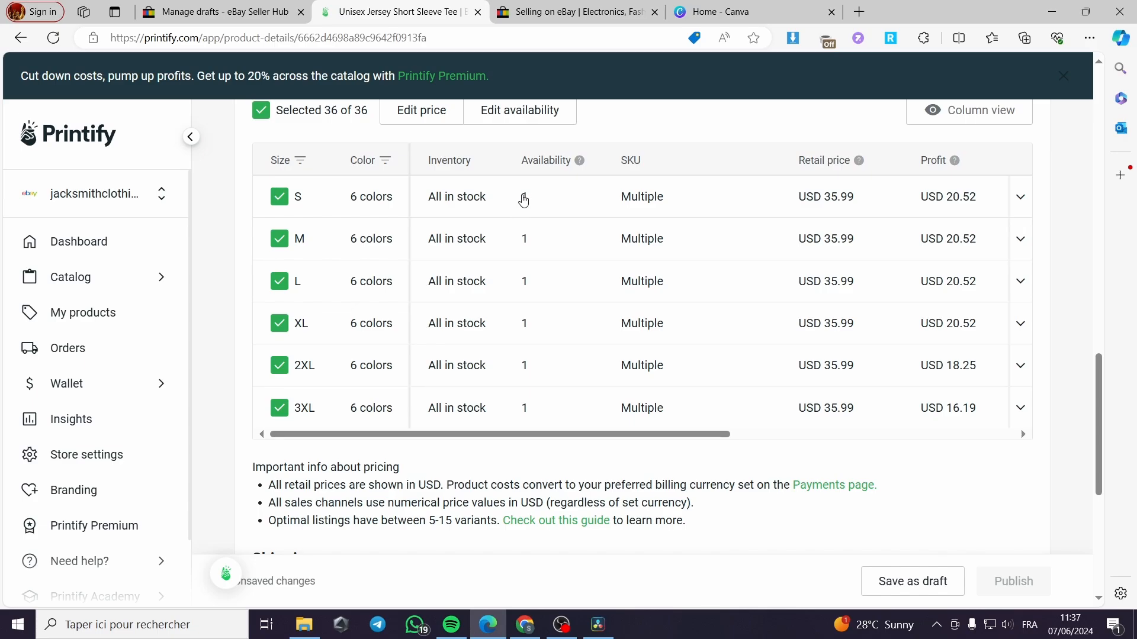
{"action": "left_click", "coordinate": [524, 196]}
{"action": "left_click", "coordinate": [587, 199]}
{"action": "scroll", "coordinate": [405, 322], "scroll_direction": "down", "scroll_amount": 1}
{"action": "scroll", "coordinate": [464, 379], "scroll_direction": "down", "scroll_amount": 3}
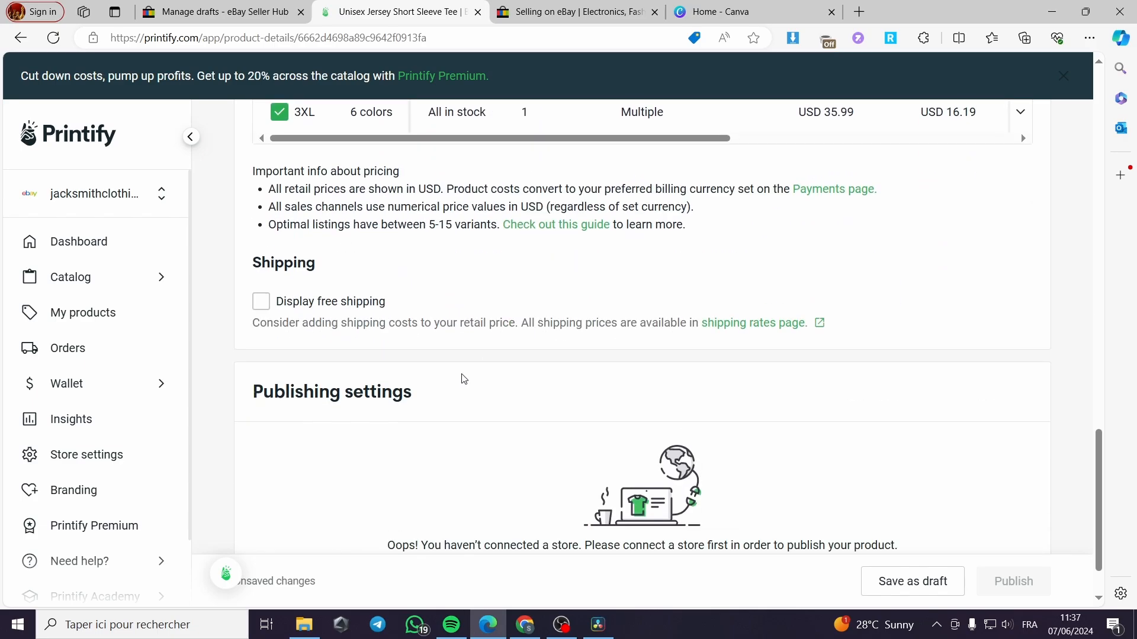
- Try the free shipping display option for the product and turn it back off
{"action": "left_click", "coordinate": [268, 309]}
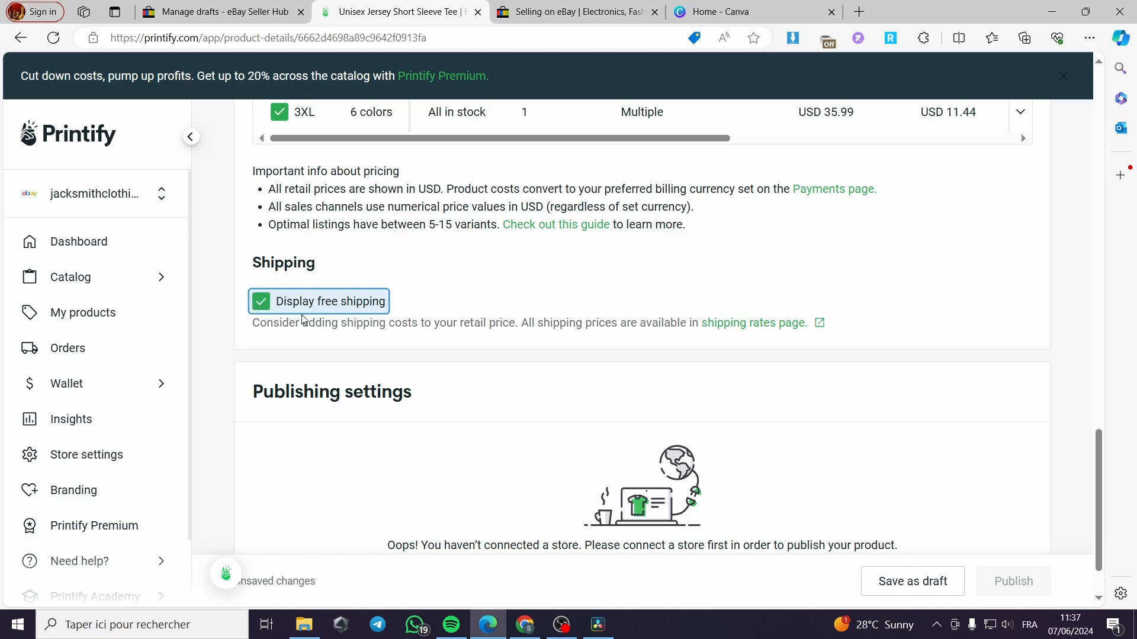
{"action": "left_click", "coordinate": [261, 302]}
{"action": "scroll", "coordinate": [460, 317], "scroll_direction": "up", "scroll_amount": 1}
{"action": "scroll", "coordinate": [736, 373], "scroll_direction": "up", "scroll_amount": 5}
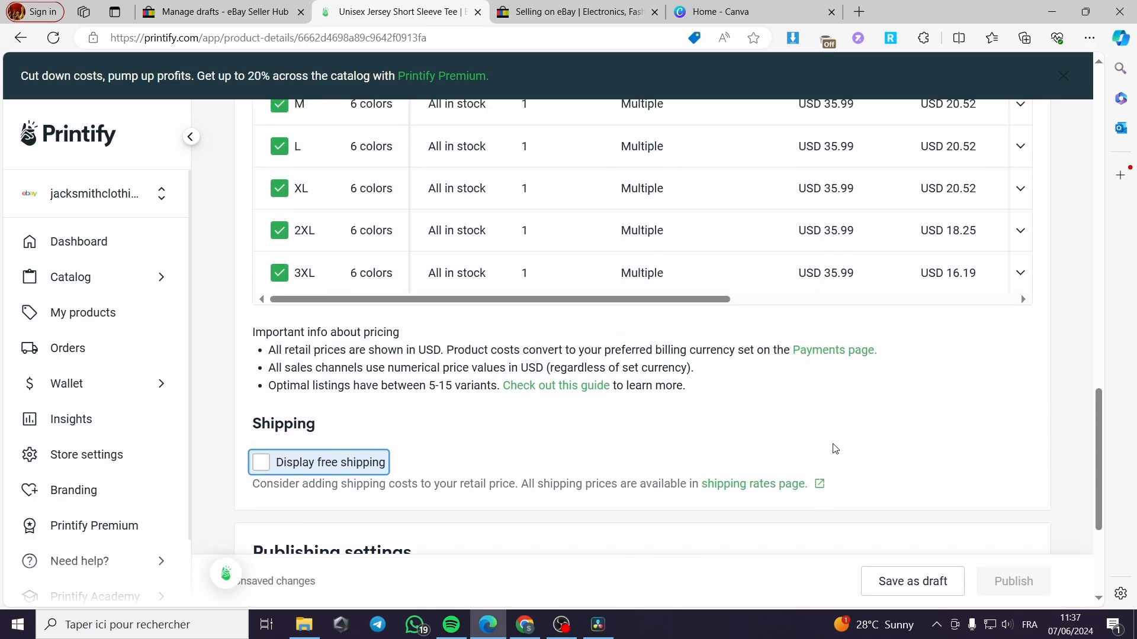
- Check the Publish option's requirements and the store connection in the publishing settings
{"action": "mouse_move", "coordinate": [1028, 583]}
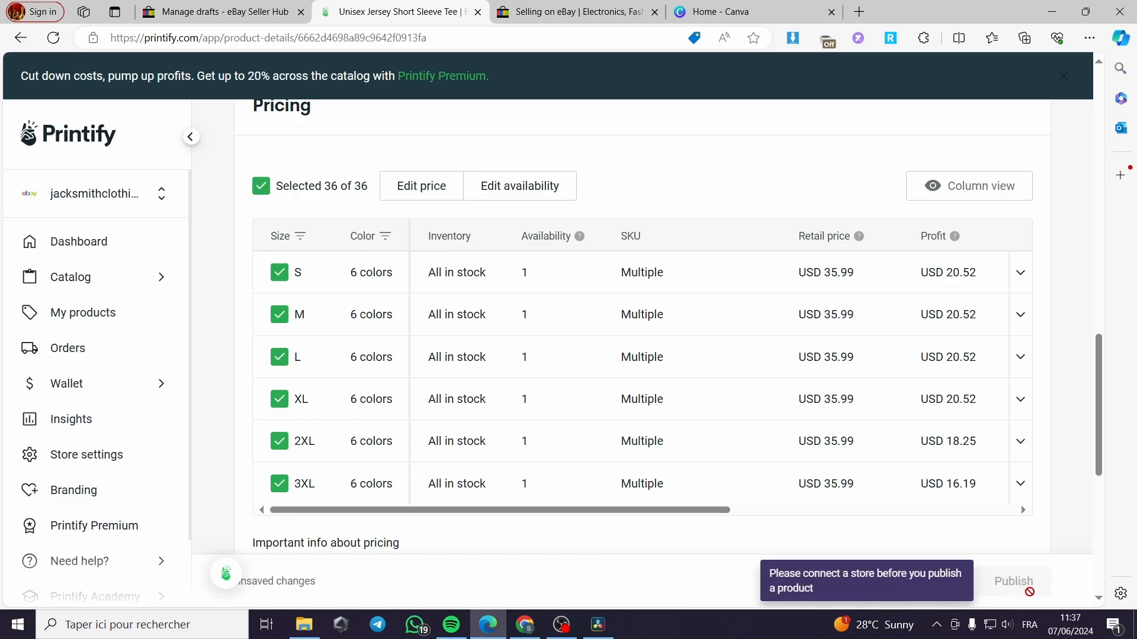
{"action": "scroll", "coordinate": [825, 501], "scroll_direction": "down", "scroll_amount": 6}
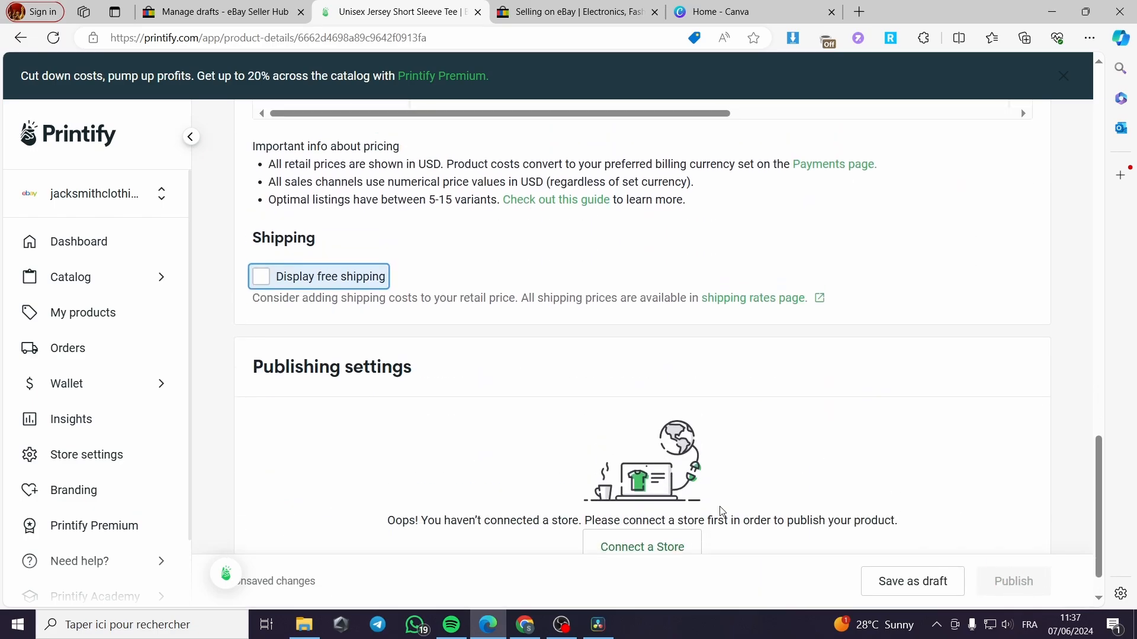
{"action": "scroll", "coordinate": [721, 511], "scroll_direction": "up", "scroll_amount": 6}
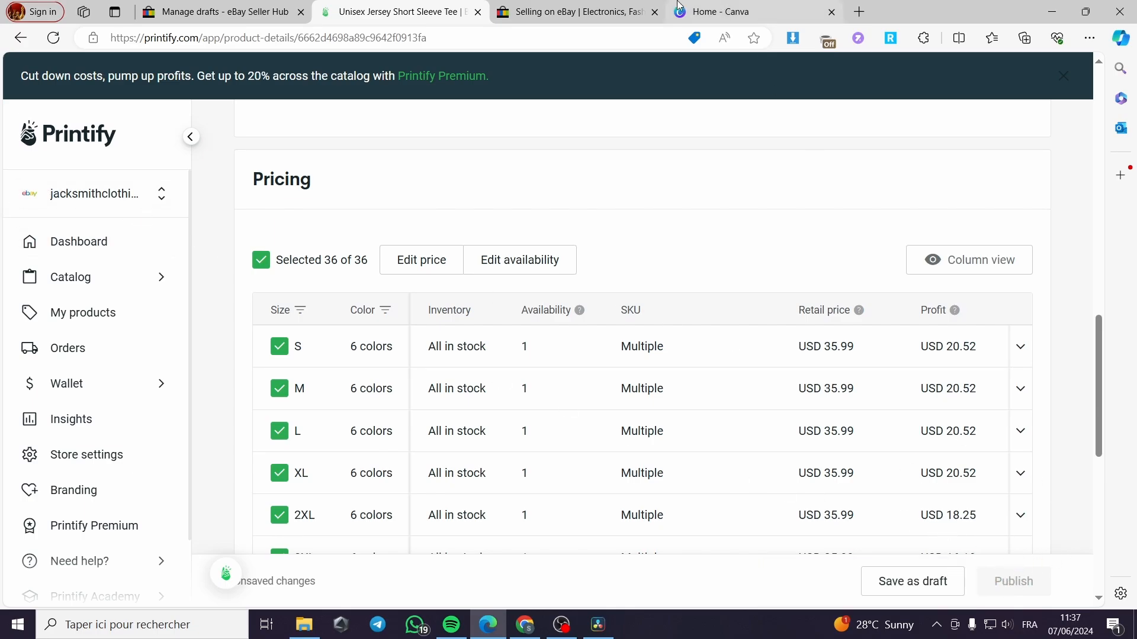
- Switch to eBay and look through the My eBay selling overview
{"action": "left_click", "coordinate": [565, 11]}
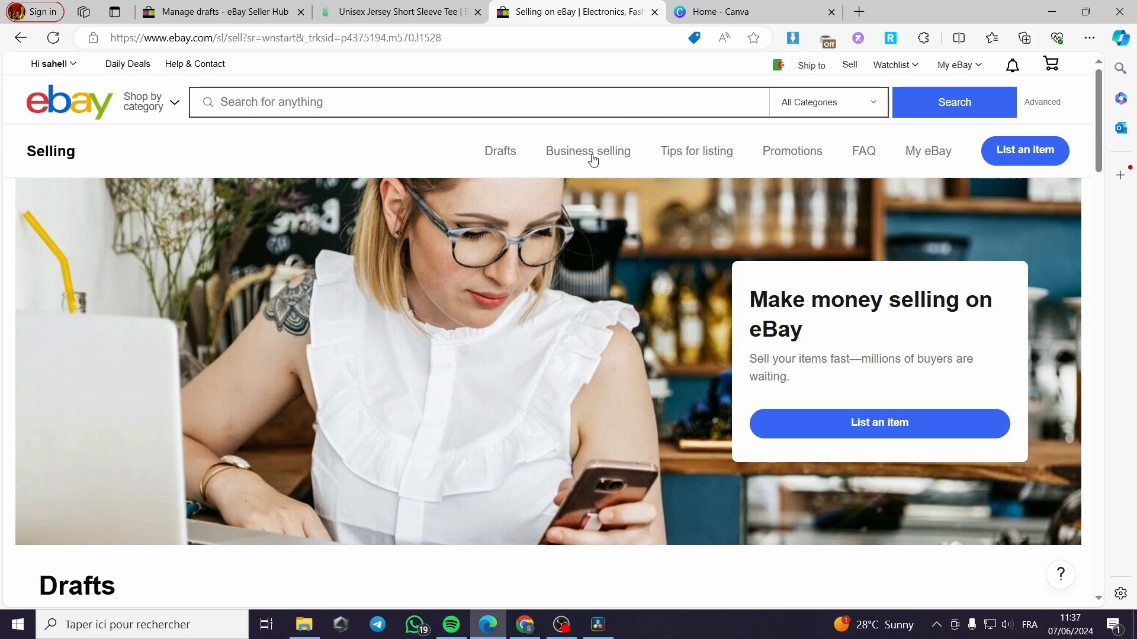
{"action": "mouse_move", "coordinate": [962, 66]}
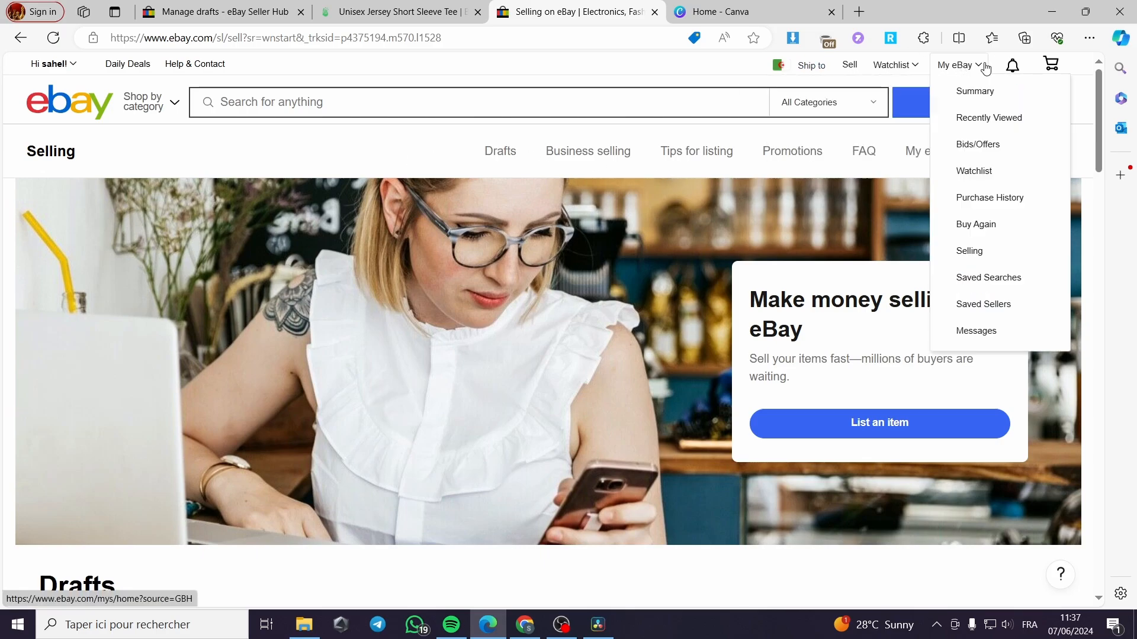
{"action": "left_click", "coordinate": [988, 252]}
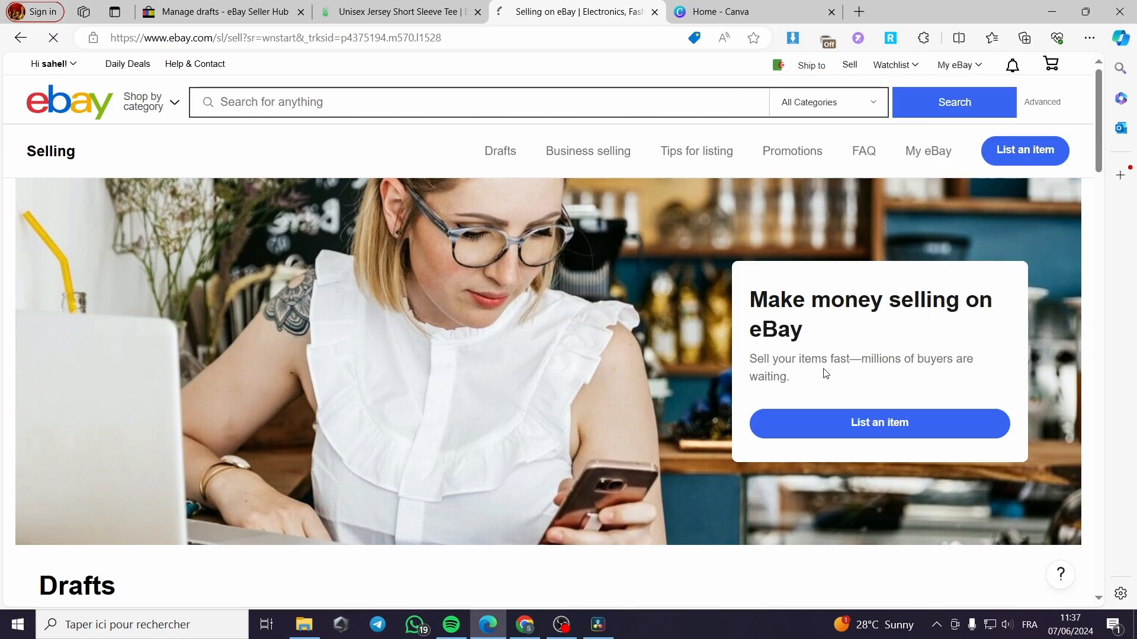
{"action": "scroll", "coordinate": [279, 373], "scroll_direction": "down", "scroll_amount": 3}
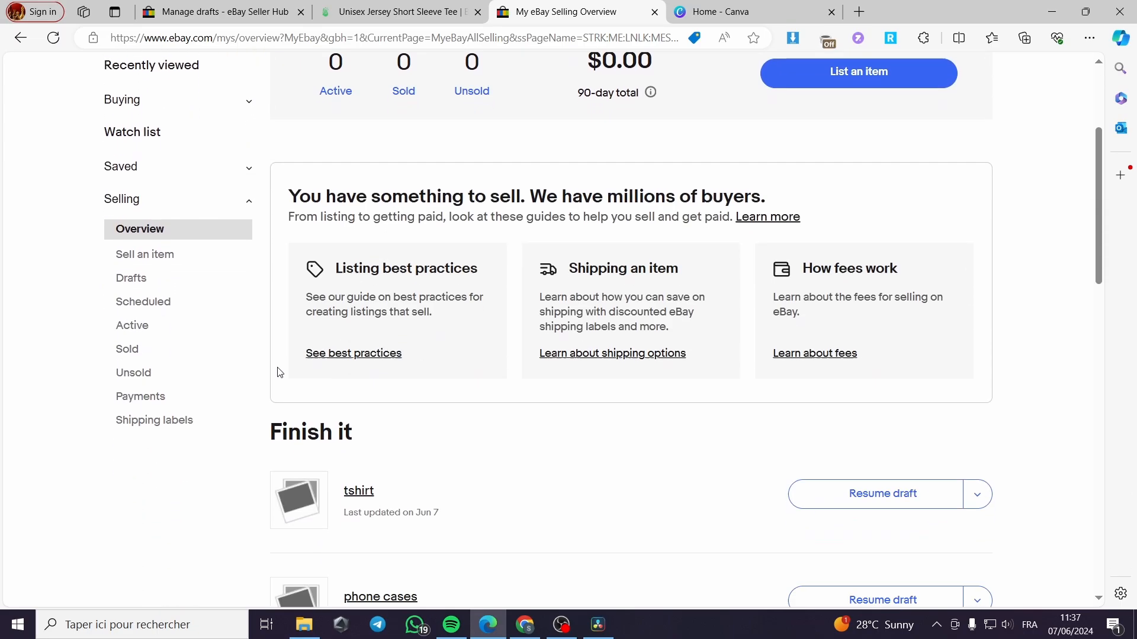
- Leave the item listing page and review the saved drafts in the My eBay selling area
{"action": "left_click", "coordinate": [158, 239]}
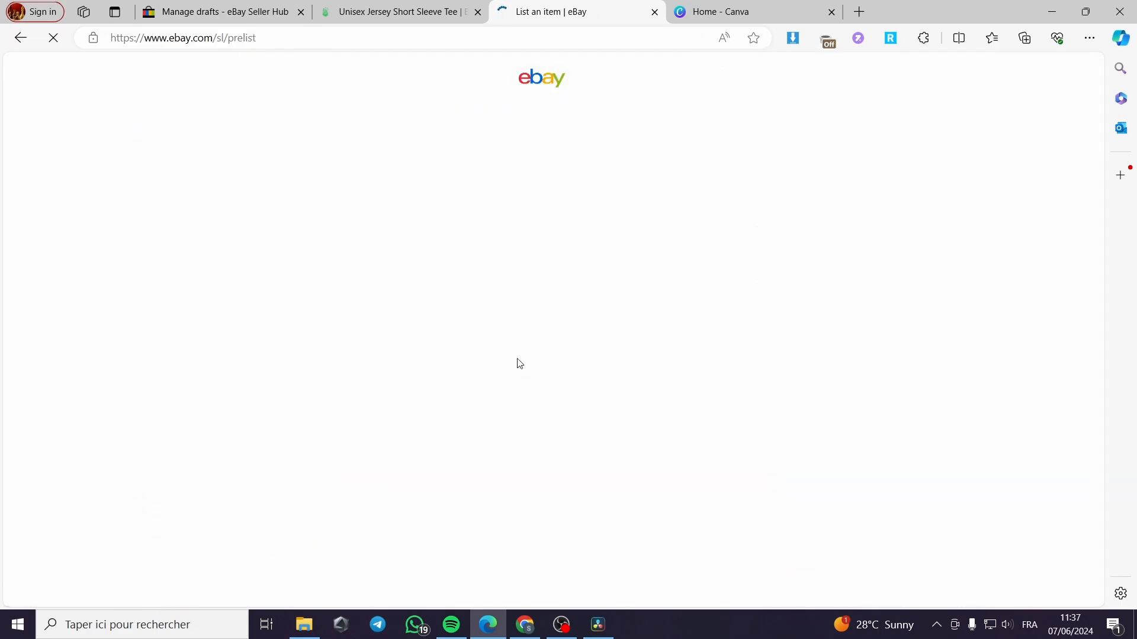
{"action": "left_click", "coordinate": [20, 37]}
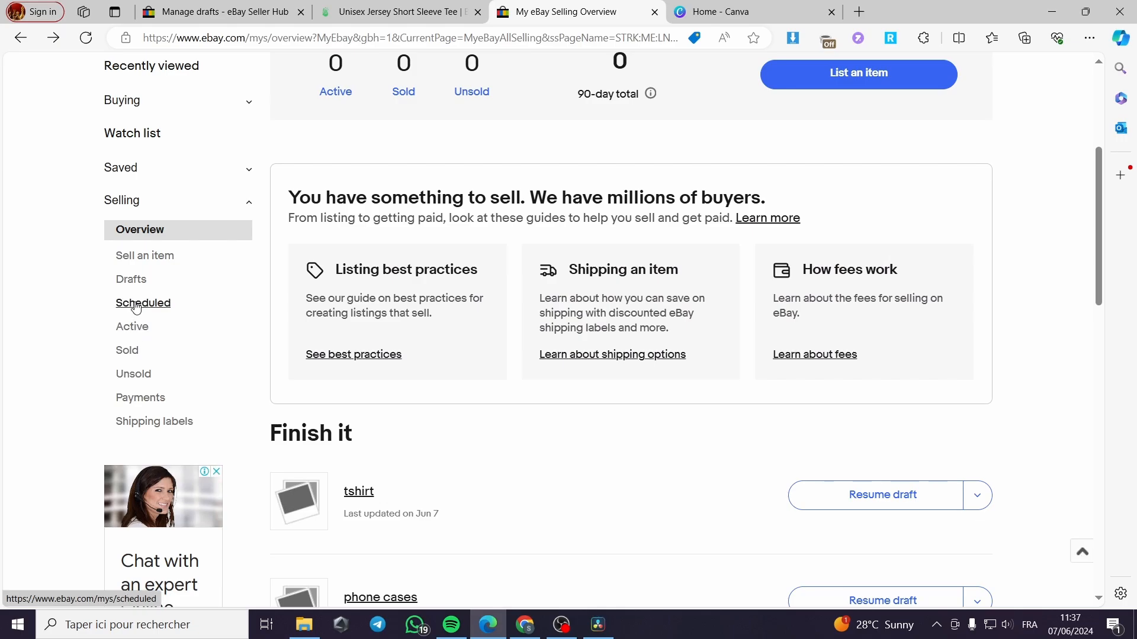
{"action": "left_click", "coordinate": [133, 285]}
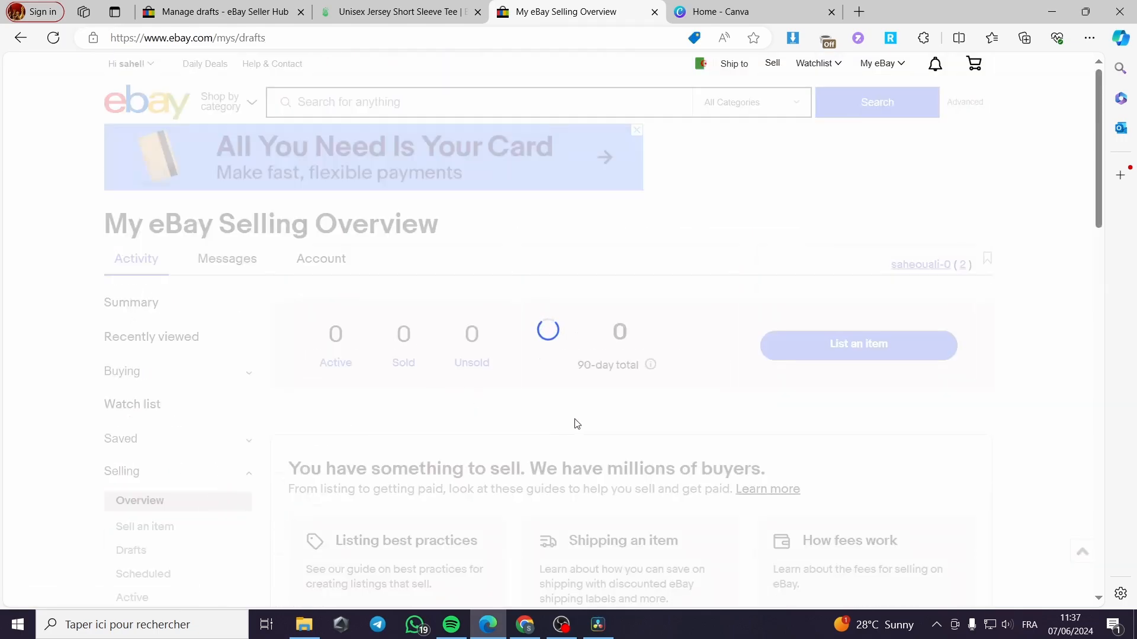
{"action": "scroll", "coordinate": [492, 389], "scroll_direction": "down", "scroll_amount": 3}
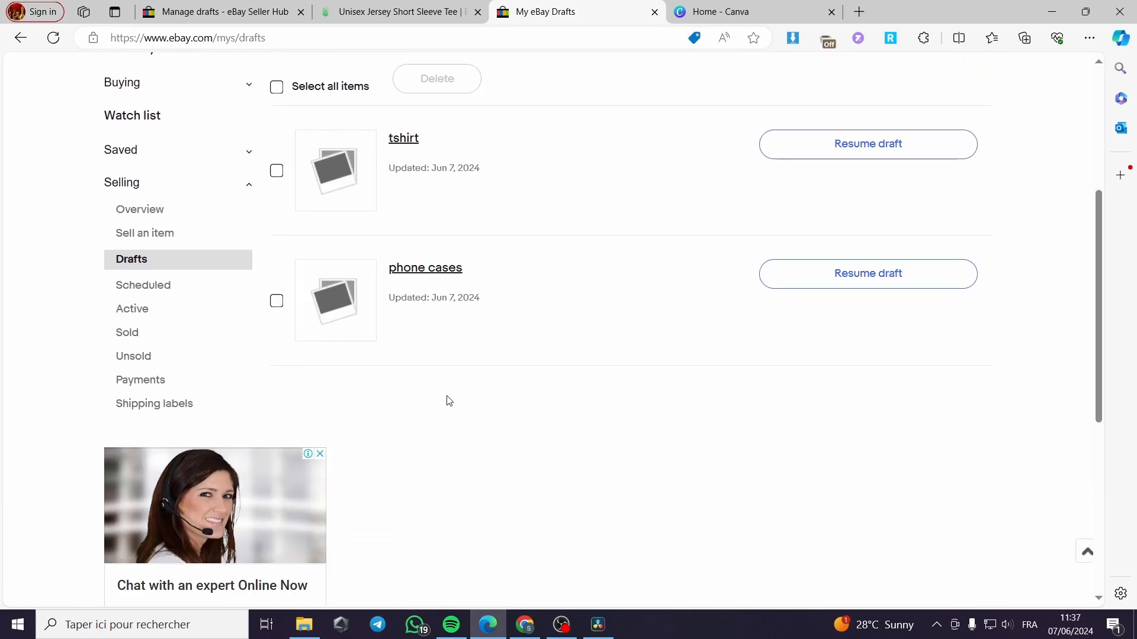
{"action": "scroll", "coordinate": [516, 400], "scroll_direction": "up", "scroll_amount": 4}
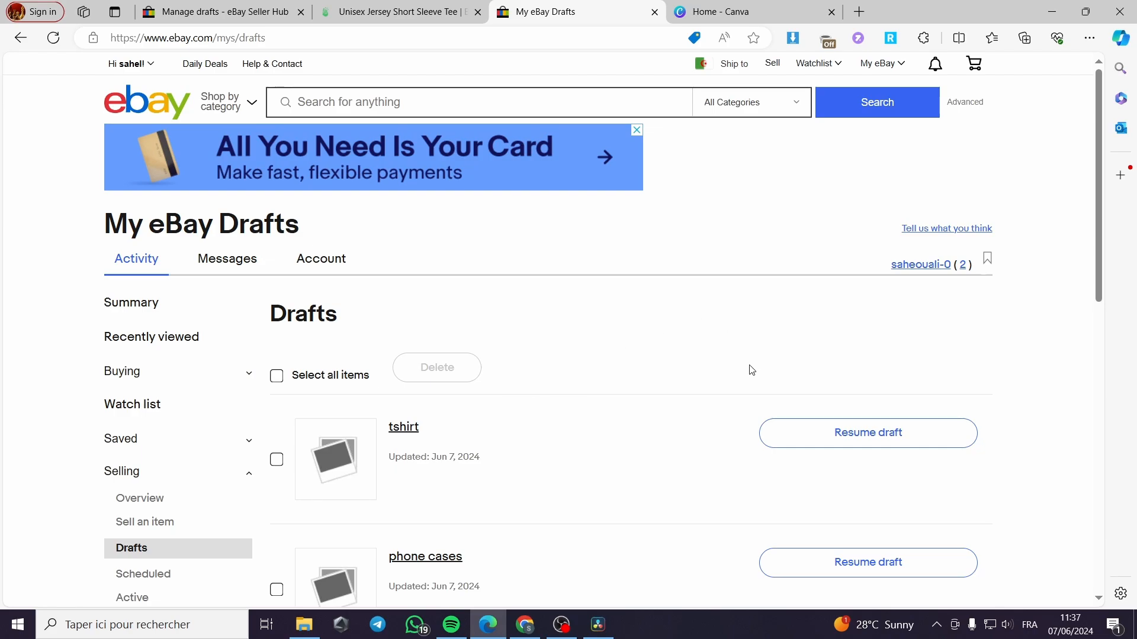